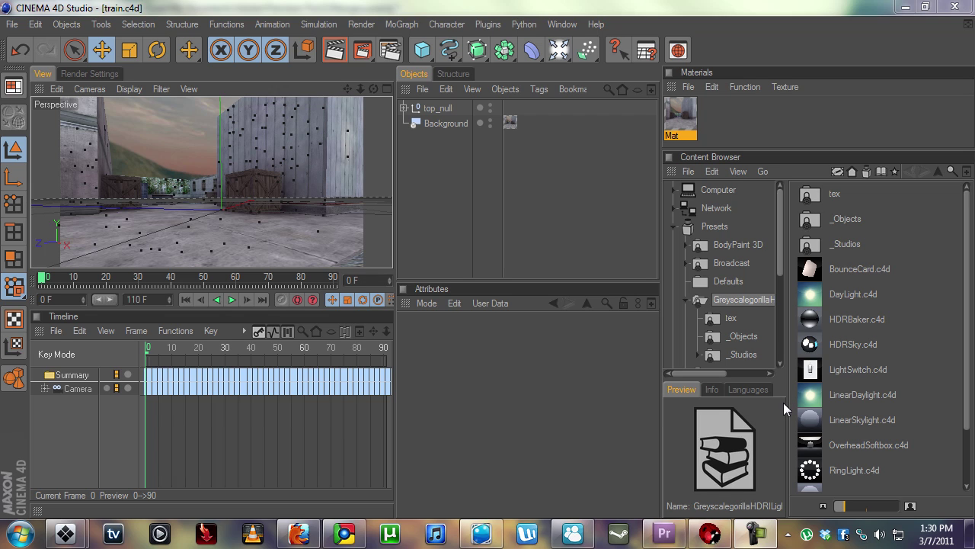
pyautogui.moveTo(447, 195); pyautogui.dragTo(432, 111)
pyautogui.click(457, 217)
pyautogui.moveTo(457, 216); pyautogui.dragTo(422, 114)
pyautogui.click(460, 203)
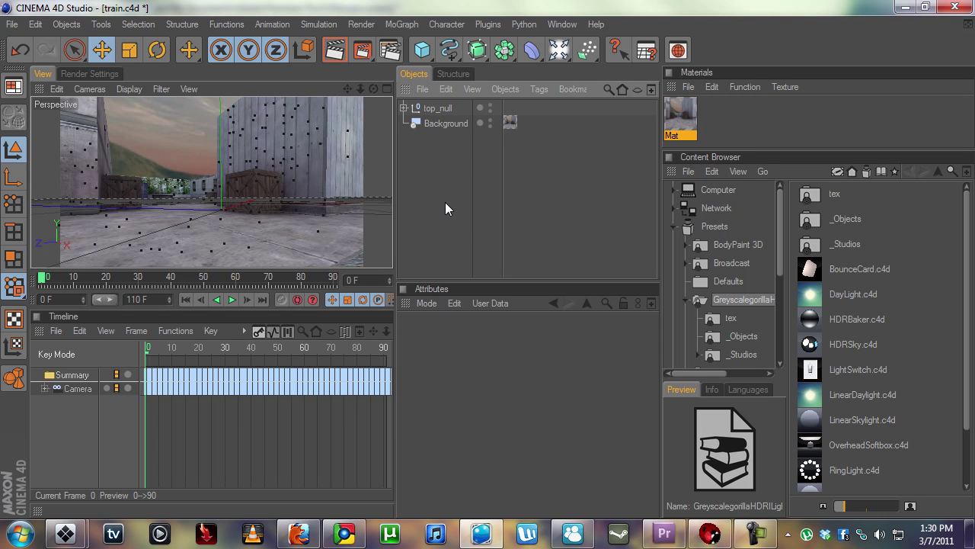
pyautogui.moveTo(445, 202); pyautogui.dragTo(429, 116)
pyautogui.moveTo(447, 179); pyautogui.dragTo(424, 105)
pyautogui.click(434, 191)
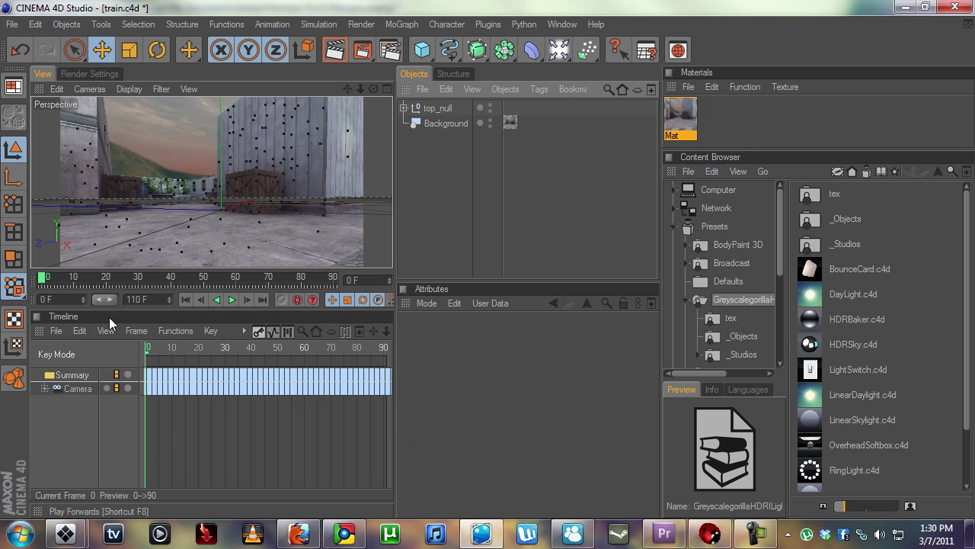
# - Expand top_null and examine the tracked points and solved camera from outside the camera view, then return to the camera view
pyautogui.moveTo(43, 281)
pyautogui.mouseDown()
pyautogui.moveTo(333, 279)
pyautogui.moveTo(43, 279)
pyautogui.mouseUp()
pyautogui.click(403, 108)
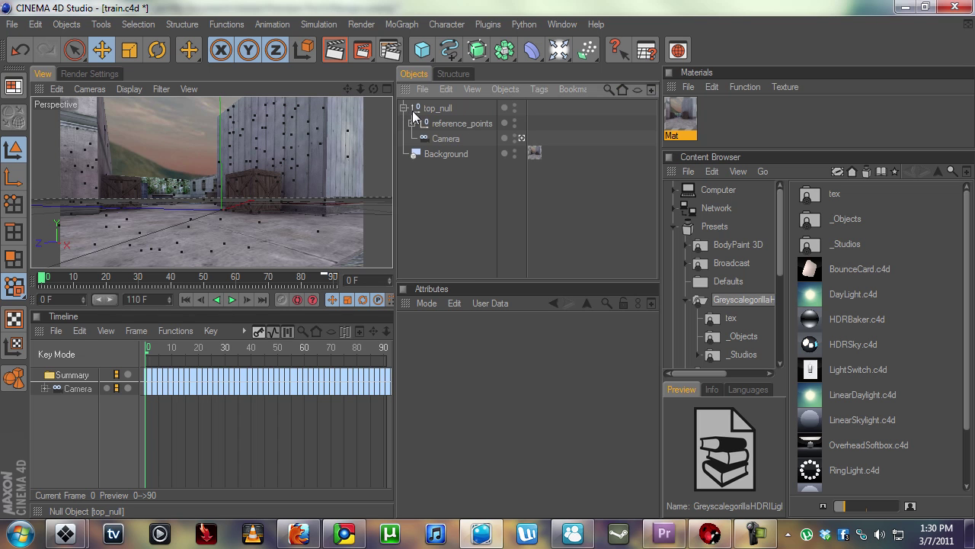
pyautogui.click(521, 139)
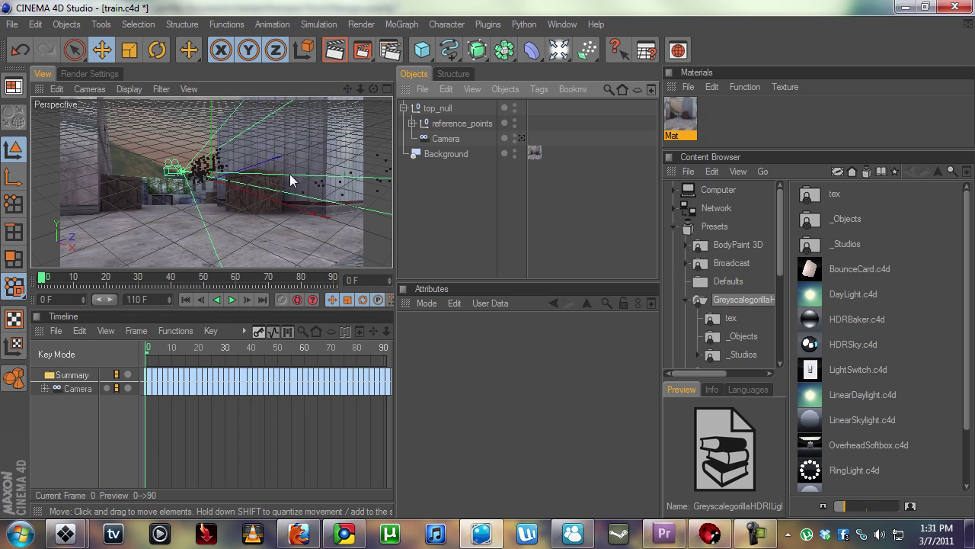
pyautogui.keyDown('alt'); pyautogui.moveTo(290, 175); pyautogui.dragTo(135, 189); pyautogui.keyUp('alt')
pyautogui.keyDown('alt'); pyautogui.moveTo(242, 221); pyautogui.dragTo(221, 239); pyautogui.keyUp('alt')
pyautogui.click(520, 138)
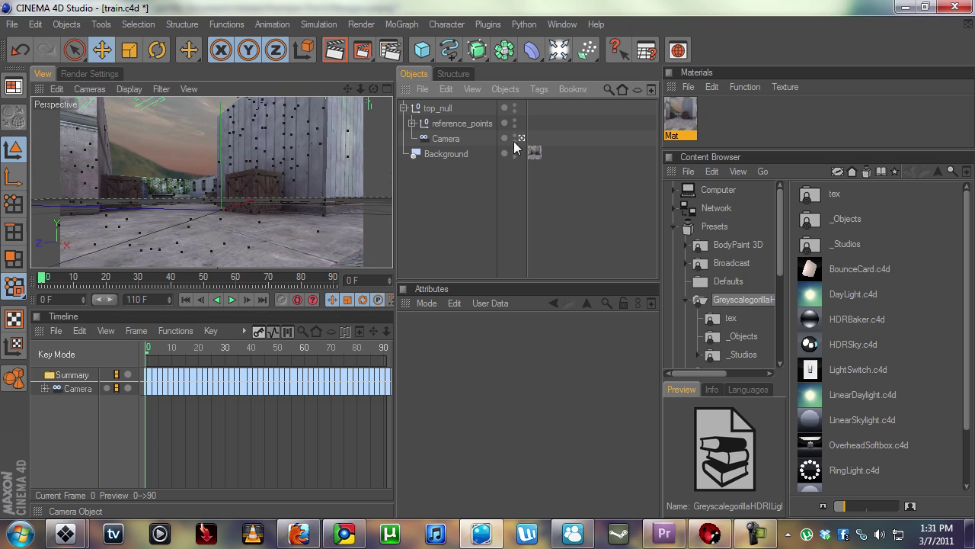
pyautogui.moveTo(42, 279)
pyautogui.mouseDown()
pyautogui.moveTo(389, 274)
pyautogui.moveTo(79, 261)
pyautogui.moveTo(48, 269)
pyautogui.mouseUp()
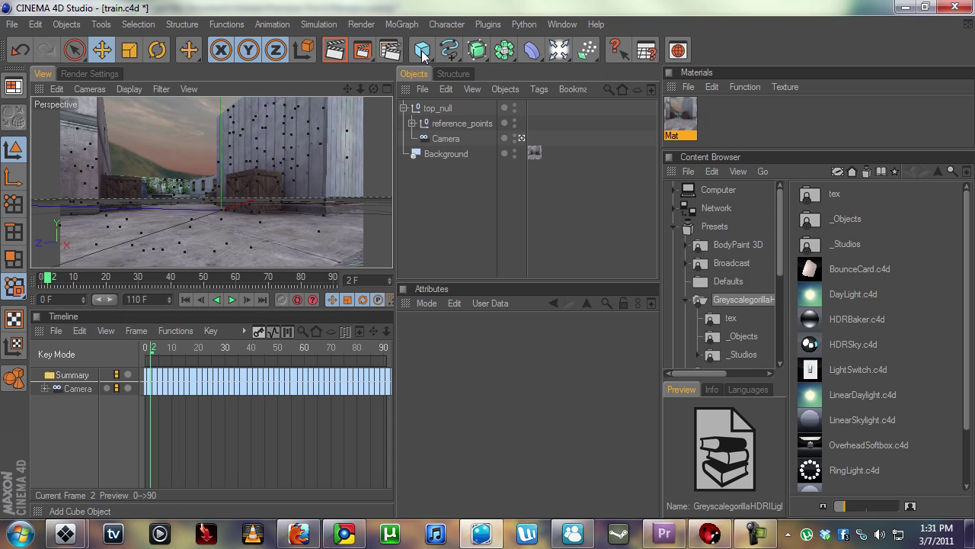
# - Add a MoText object to the scene and set its text to TRAIN
pyautogui.click(392, 26)
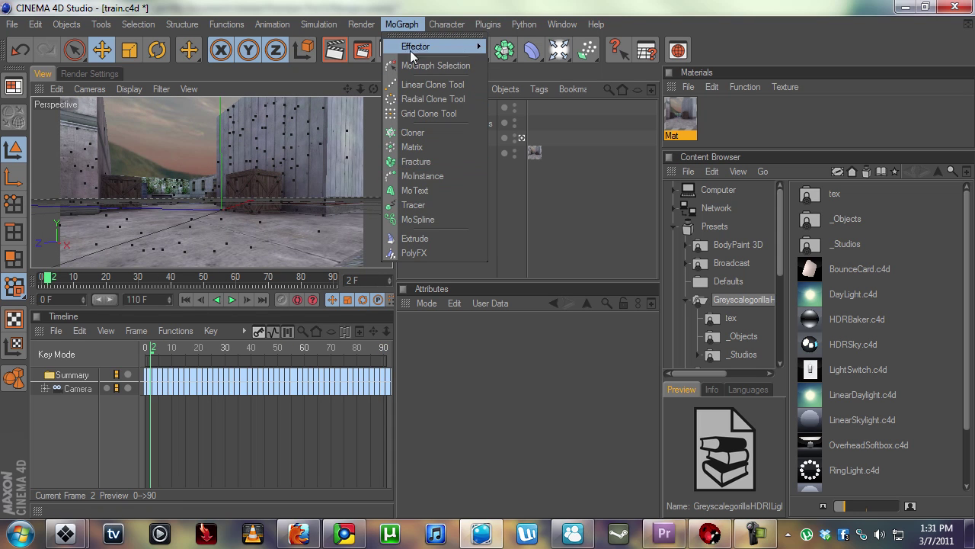
pyautogui.click(434, 191)
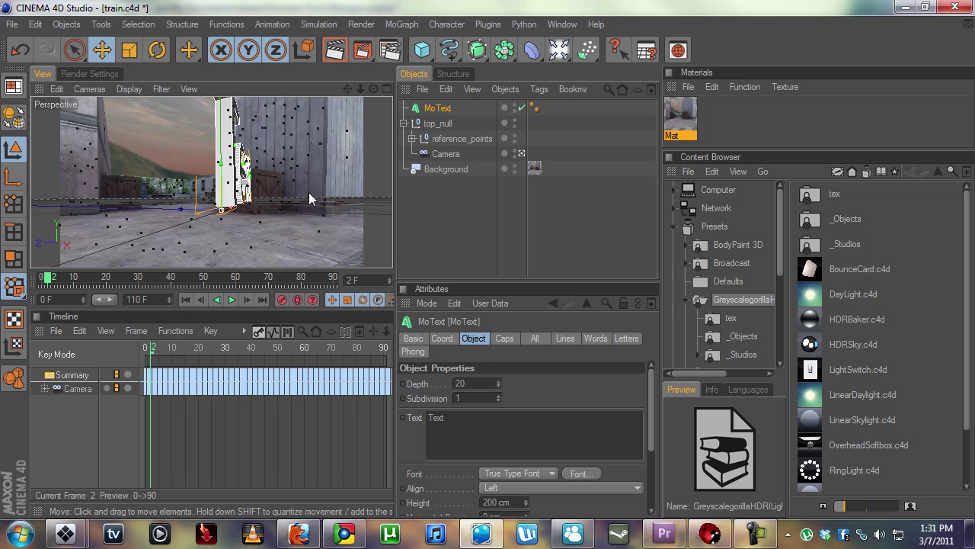
pyautogui.click(460, 424)
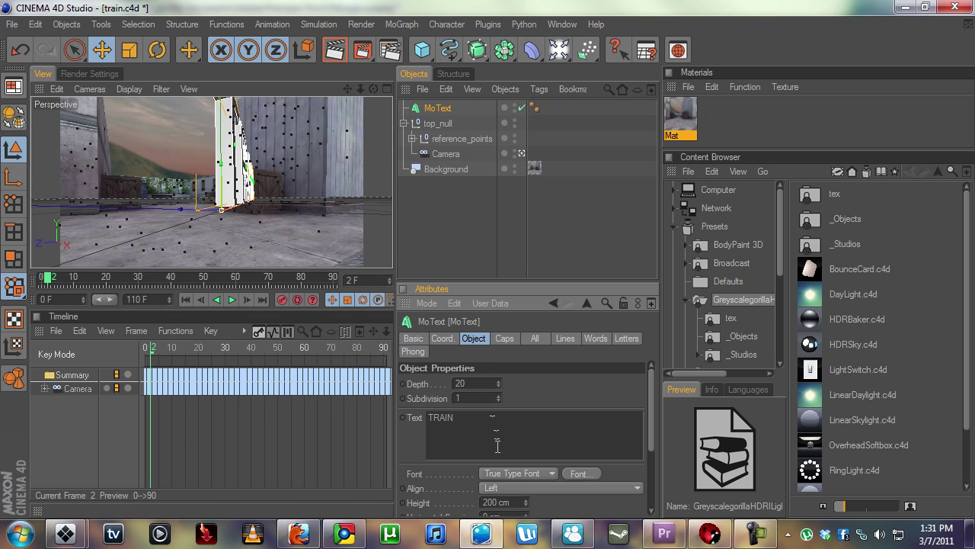
# - Scale the text down to a height of about 46 cm and rotate its heading to about -63.6° to face the camera
pyautogui.click(129, 50)
pyautogui.moveTo(229, 152); pyautogui.dragTo(118, 159)
pyautogui.click(157, 50)
pyautogui.moveTo(228, 199); pyautogui.dragTo(223, 221)
pyautogui.hotkey('ctrl', 'z')
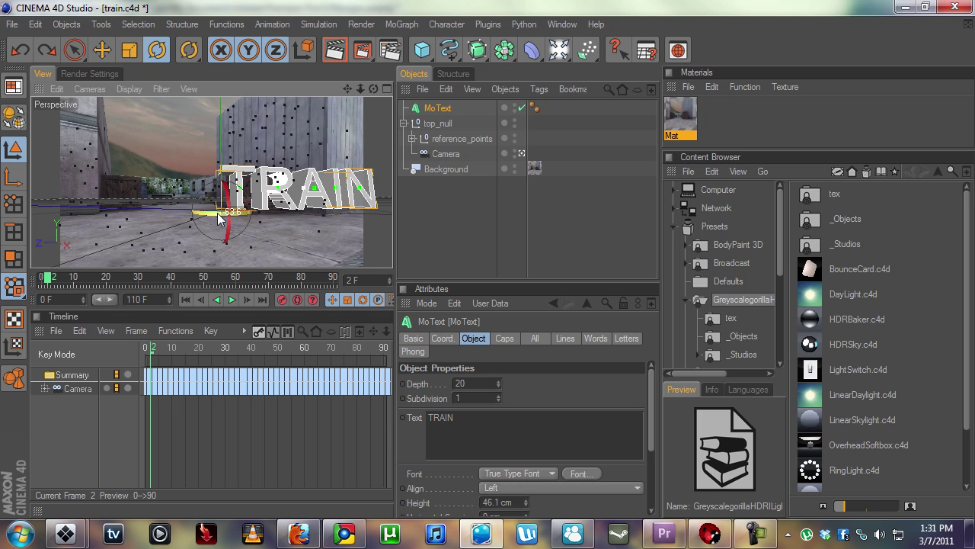
# - Set the text alignment to Middle, lower the text toward the foreground pavement and return the timeline to frame 0
pyautogui.click(103, 50)
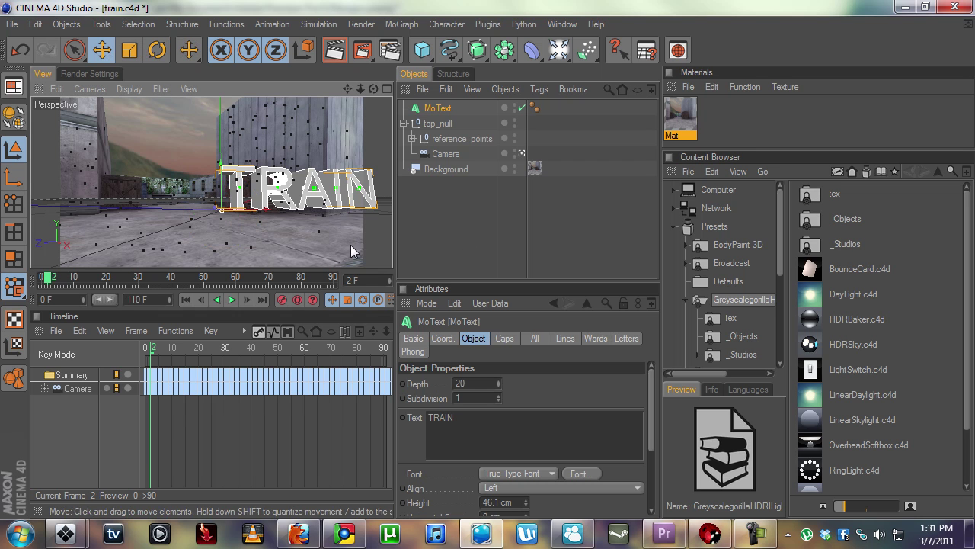
pyautogui.click(534, 488)
pyautogui.click(519, 518)
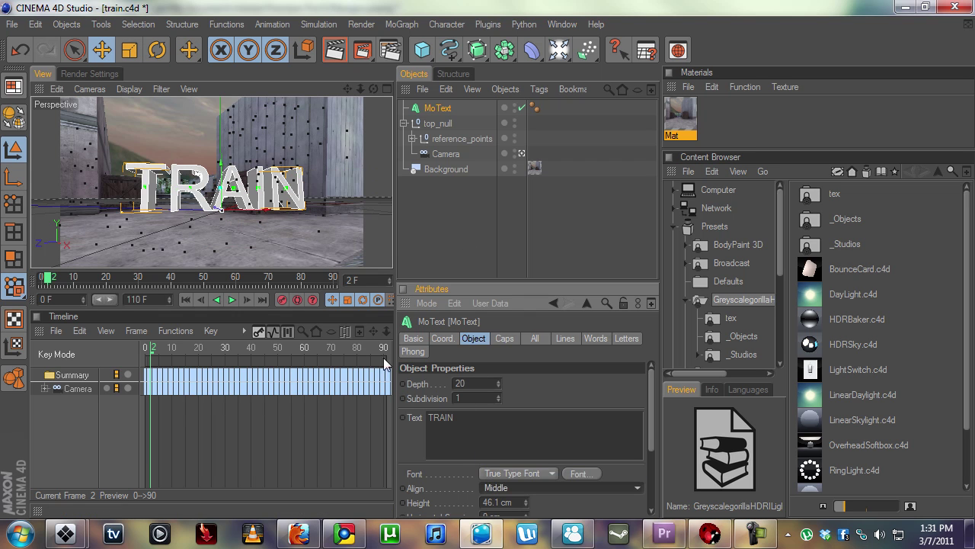
pyautogui.moveTo(200, 204); pyautogui.dragTo(191, 221)
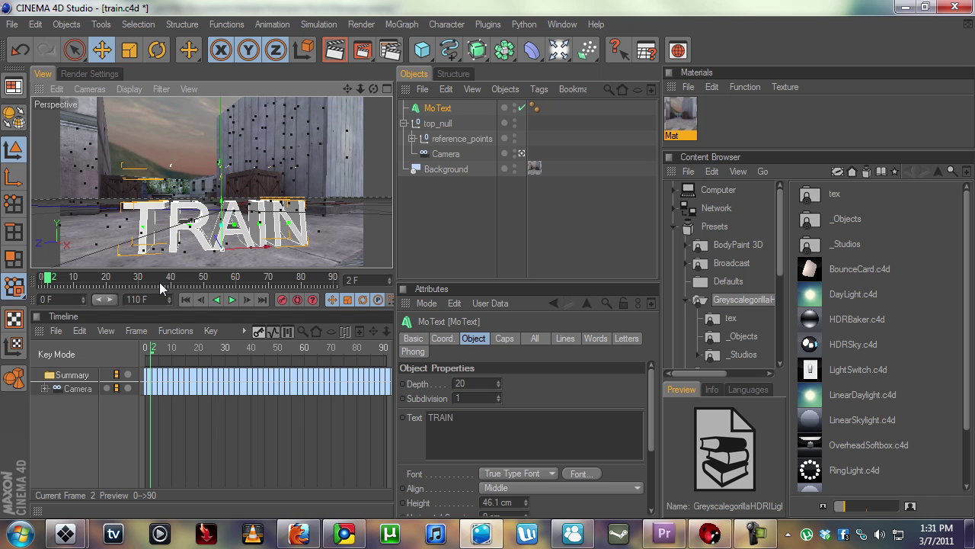
pyautogui.moveTo(45, 275)
pyautogui.mouseDown()
pyautogui.moveTo(355, 295)
pyautogui.moveTo(38, 291)
pyautogui.moveTo(354, 302)
pyautogui.moveTo(39, 295)
pyautogui.moveTo(471, 334)
pyautogui.moveTo(156, 288)
pyautogui.moveTo(38, 284)
pyautogui.mouseUp()
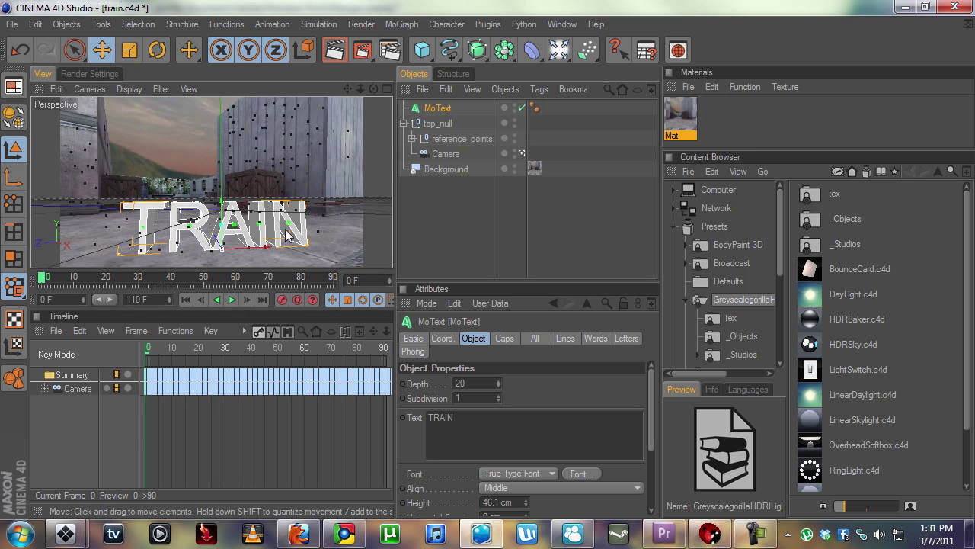
# - View the scene from outside the camera and set the text's Y position to 0 cm
pyautogui.click(521, 153)
pyautogui.scroll(-5, 289, 205)
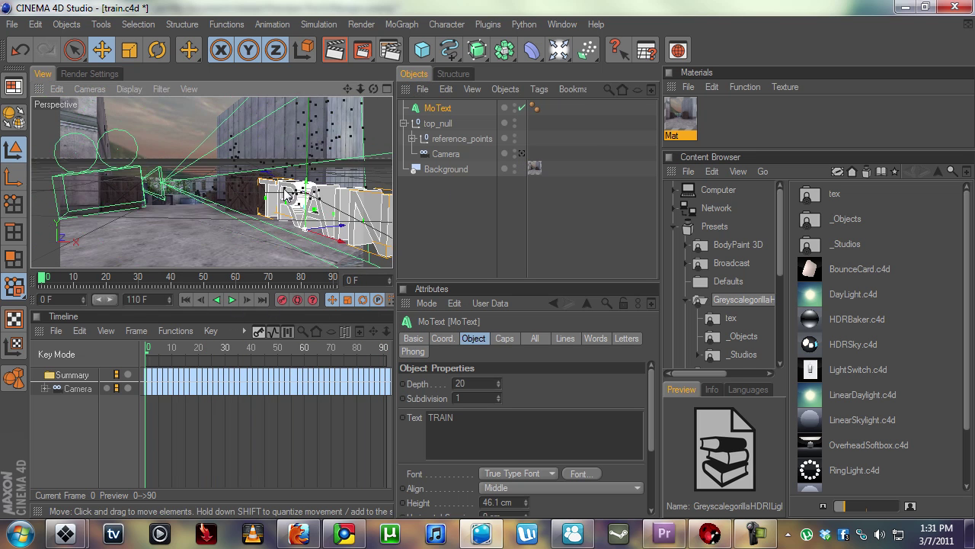
pyautogui.keyDown('alt'); pyautogui.moveTo(295, 227); pyautogui.dragTo(314, 213); pyautogui.keyUp('alt')
pyautogui.moveTo(280, 175); pyautogui.dragTo(281, 215)
pyautogui.click(445, 338)
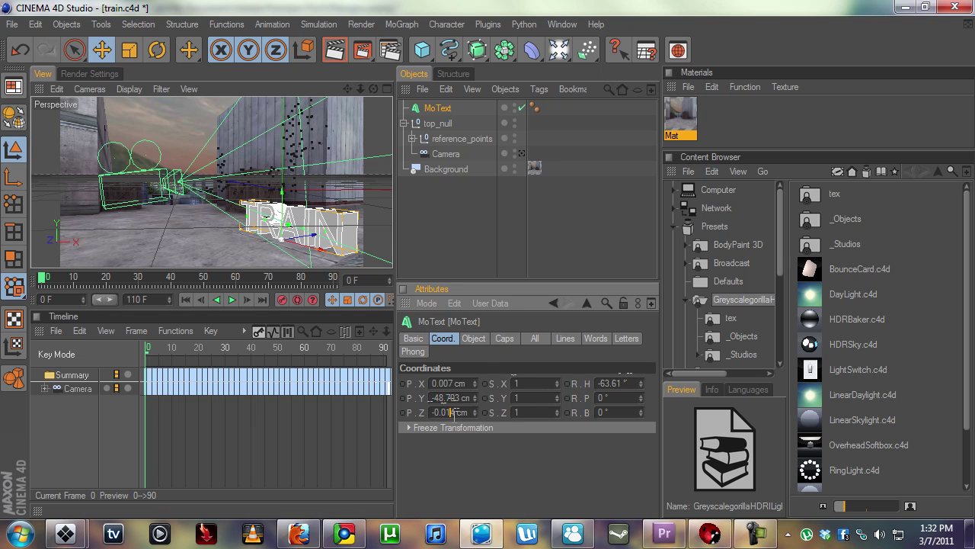
pyautogui.write('0')
pyautogui.press('Return')
# - Move the text along the ground onto a tracked reference point, at about X -71.9 cm and Z -19.9 cm
pyautogui.keyDown('alt'); pyautogui.moveTo(278, 180); pyautogui.dragTo(266, 226); pyautogui.keyUp('alt')
pyautogui.keyDown('alt'); pyautogui.moveTo(266, 225); pyautogui.dragTo(320, 221, button='right'); pyautogui.keyUp('alt')
pyautogui.keyDown('alt'); pyautogui.moveTo(320, 221); pyautogui.dragTo(179, 241); pyautogui.keyUp('alt')
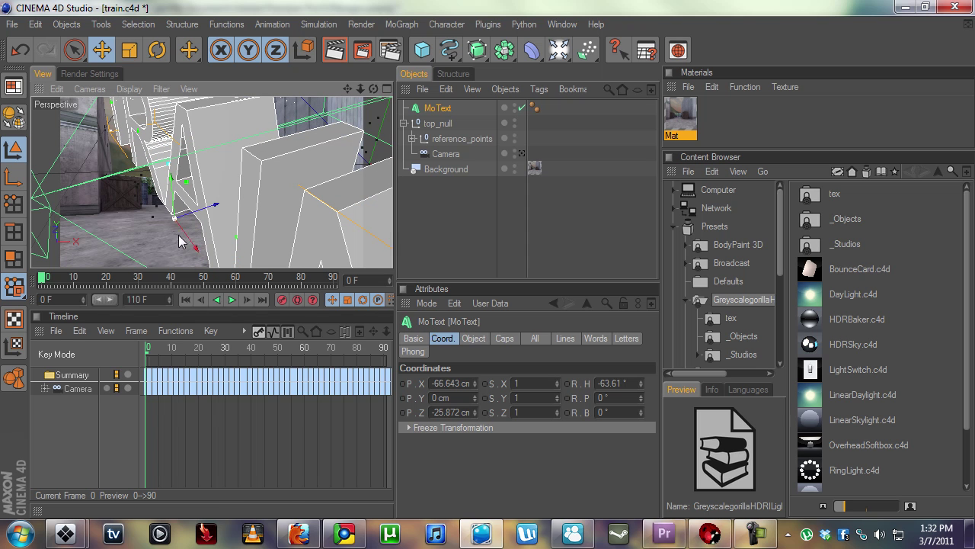
pyautogui.click(156, 204)
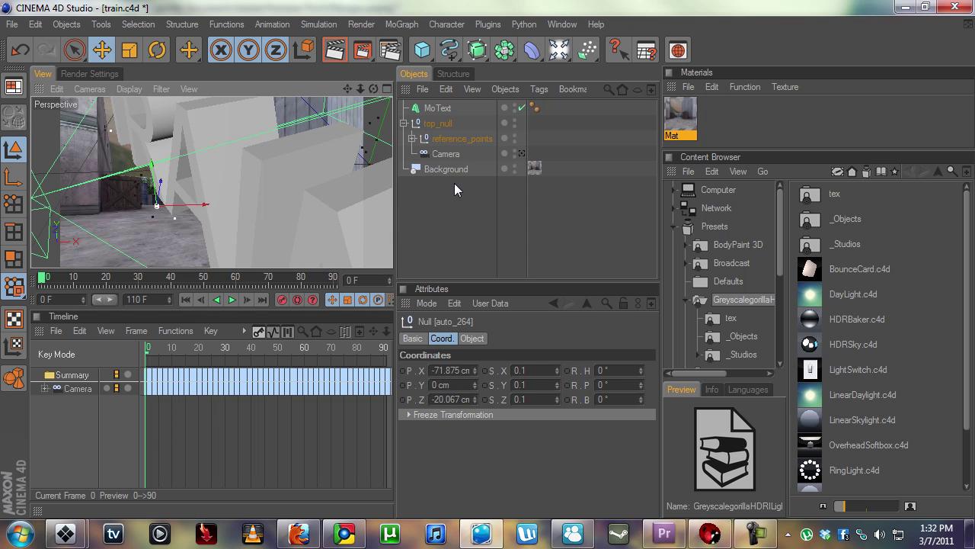
pyautogui.keyDown('alt'); pyautogui.moveTo(250, 212); pyautogui.dragTo(189, 219); pyautogui.keyUp('alt')
pyautogui.click(236, 185)
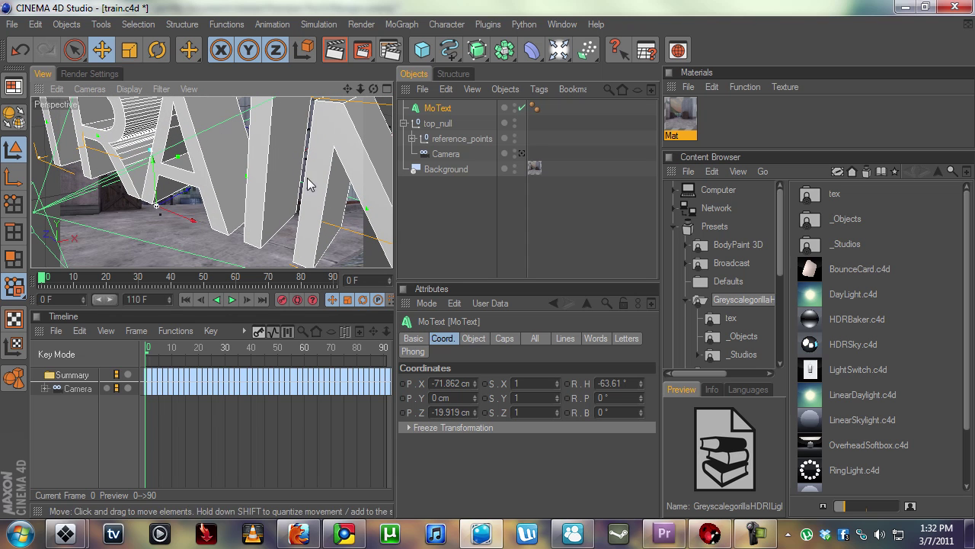
# - Return to the tracked camera view and scale the text down to fit on the foreground pavement
pyautogui.click(521, 154)
pyautogui.moveTo(47, 276); pyautogui.dragTo(279, 282)
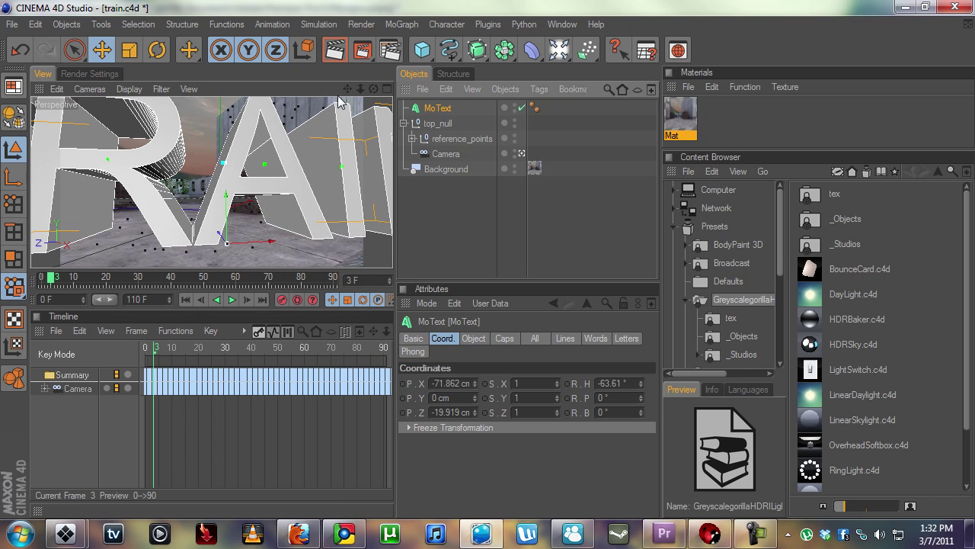
pyautogui.click(130, 51)
pyautogui.moveTo(298, 152); pyautogui.dragTo(200, 214)
pyautogui.scroll(-6, 201, 211)
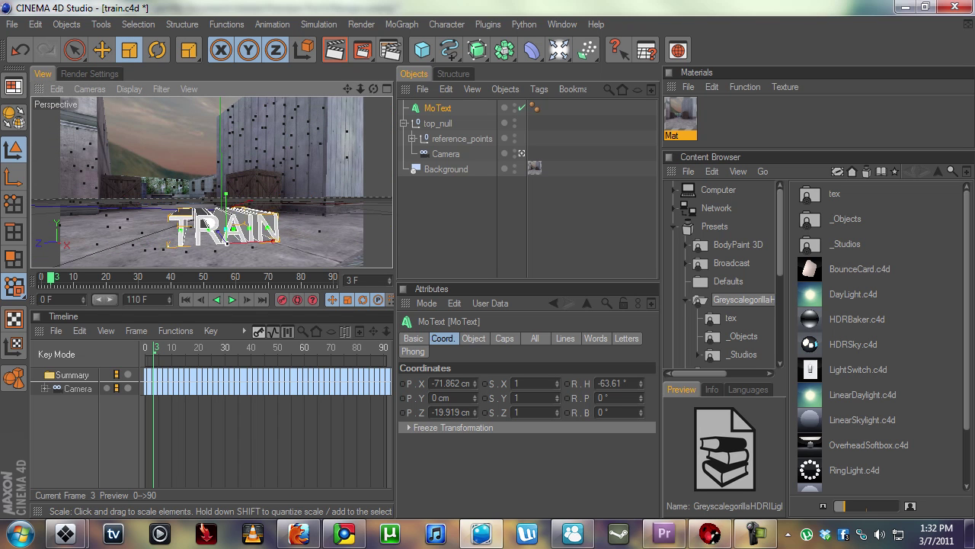
pyautogui.moveTo(53, 279)
pyautogui.mouseDown()
pyautogui.moveTo(379, 283)
pyautogui.moveTo(39, 299)
pyautogui.moveTo(109, 310)
pyautogui.moveTo(39, 289)
pyautogui.mouseUp()
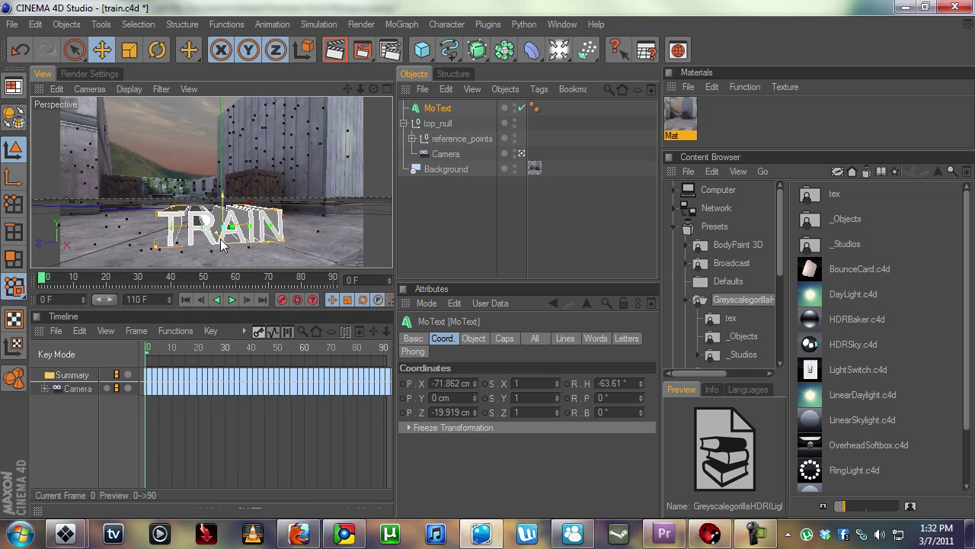
# - Move the text back along the ground to about X -58.5 cm and Z -5.5 cm, checking its placement on the timeline
pyautogui.moveTo(219, 239)
pyautogui.mouseDown()
pyautogui.moveTo(212, 228)
pyautogui.moveTo(234, 230)
pyautogui.mouseUp()
pyautogui.moveTo(50, 280); pyautogui.dragTo(28, 290)
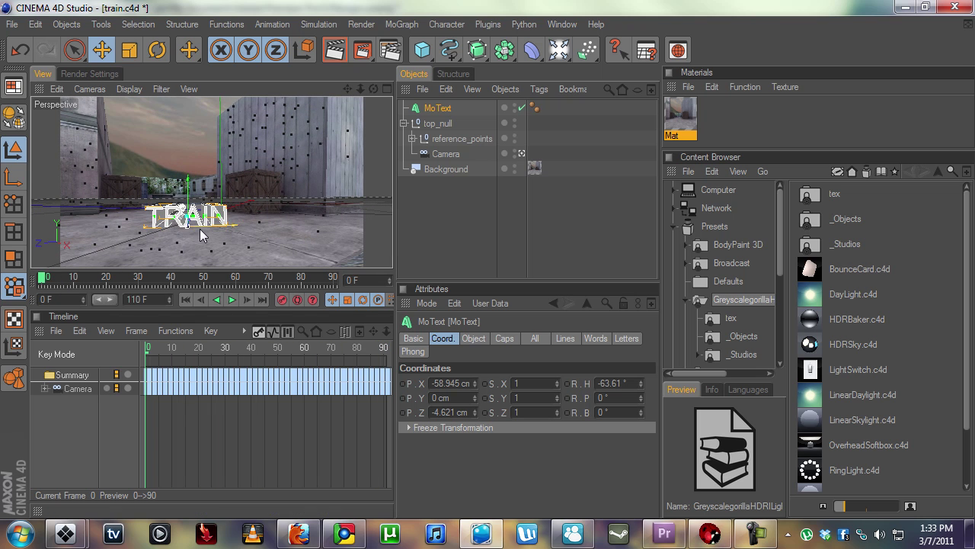
pyautogui.moveTo(200, 229); pyautogui.dragTo(203, 229)
pyautogui.moveTo(44, 280)
pyautogui.mouseDown()
pyautogui.moveTo(435, 274)
pyautogui.moveTo(37, 297)
pyautogui.mouseUp()
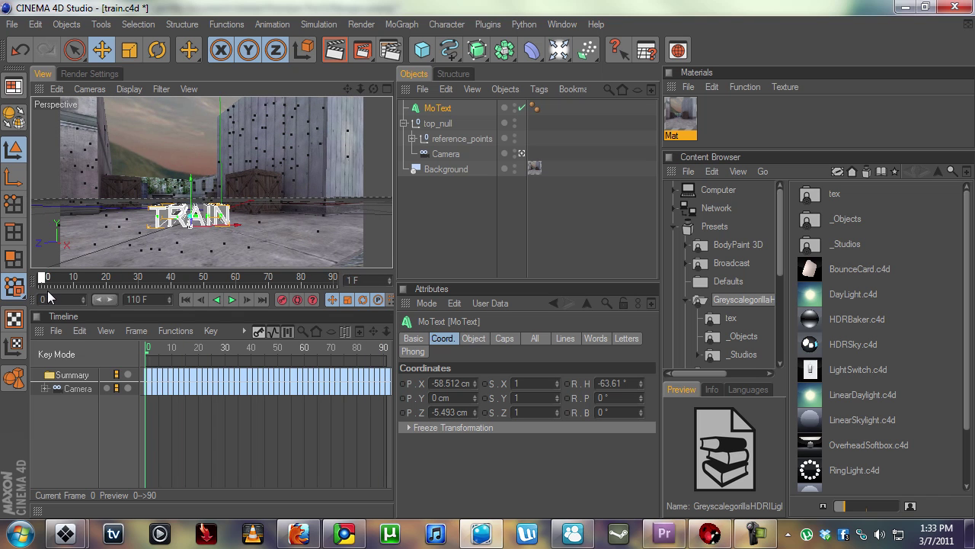
# - Scale the text up to a height of about 11.7 cm and undo the extra move made after it
pyautogui.click(130, 50)
pyautogui.moveTo(221, 180); pyautogui.dragTo(253, 181)
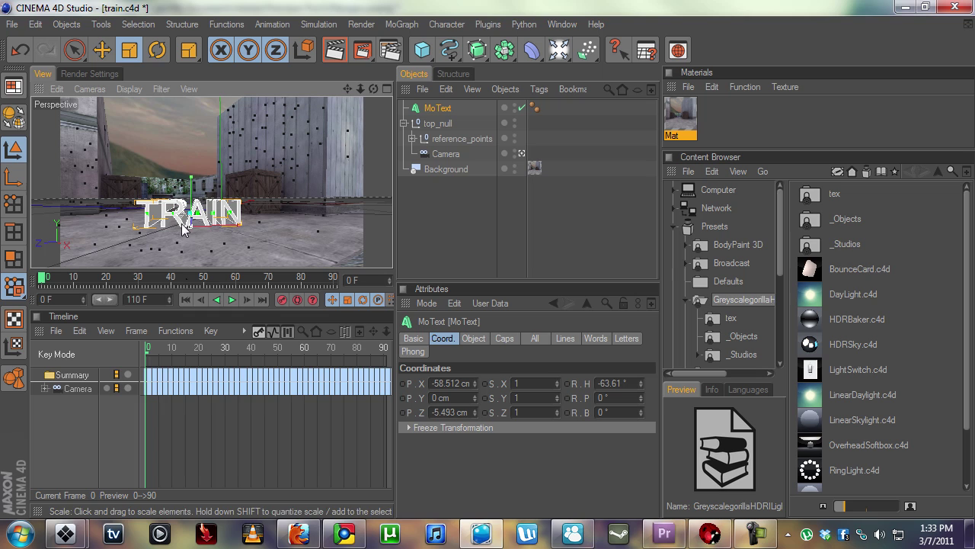
pyautogui.moveTo(192, 224); pyautogui.dragTo(168, 261)
pyautogui.hotkey('ctrl', 'z')
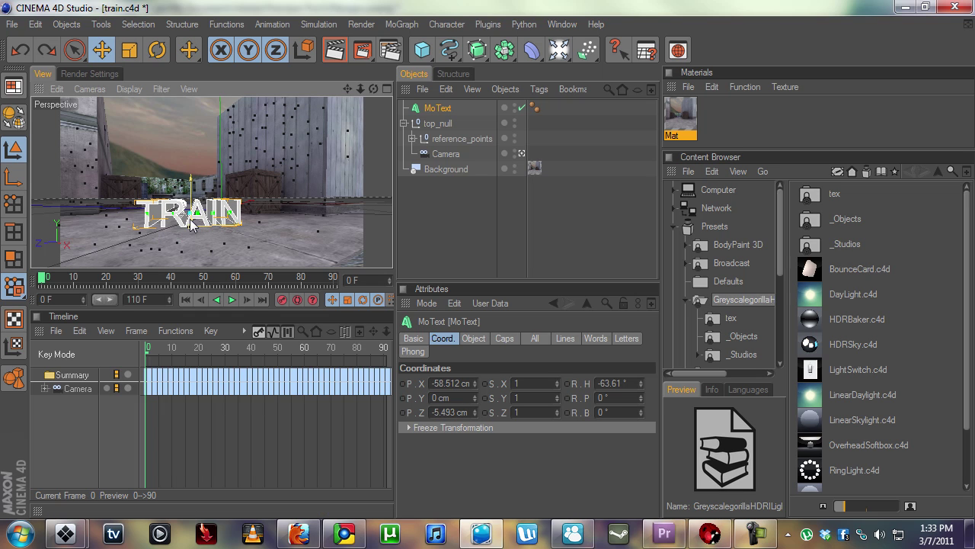
# - Nudge the text to about X -60.7 cm and Z -6.6 cm, and check it through the camera up to frame 90
pyautogui.click(522, 154)
pyautogui.moveTo(210, 165); pyautogui.dragTo(203, 170)
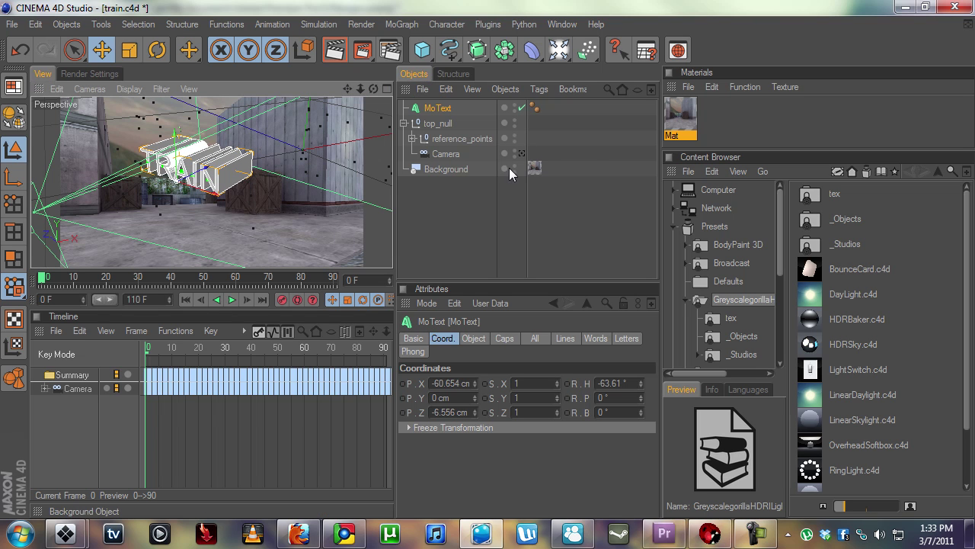
pyautogui.click(522, 154)
pyautogui.moveTo(43, 277); pyautogui.dragTo(372, 302)
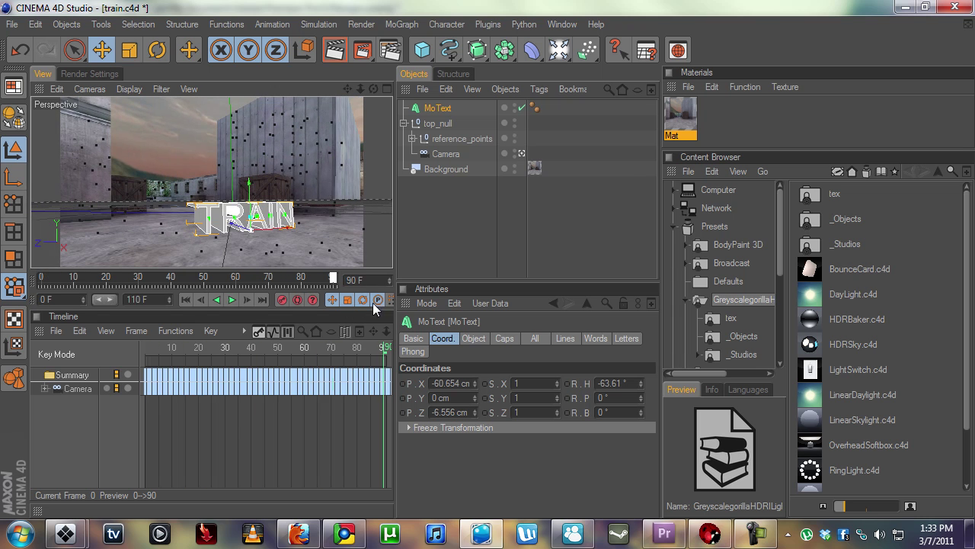
pyautogui.moveTo(97, 281); pyautogui.dragTo(39, 288)
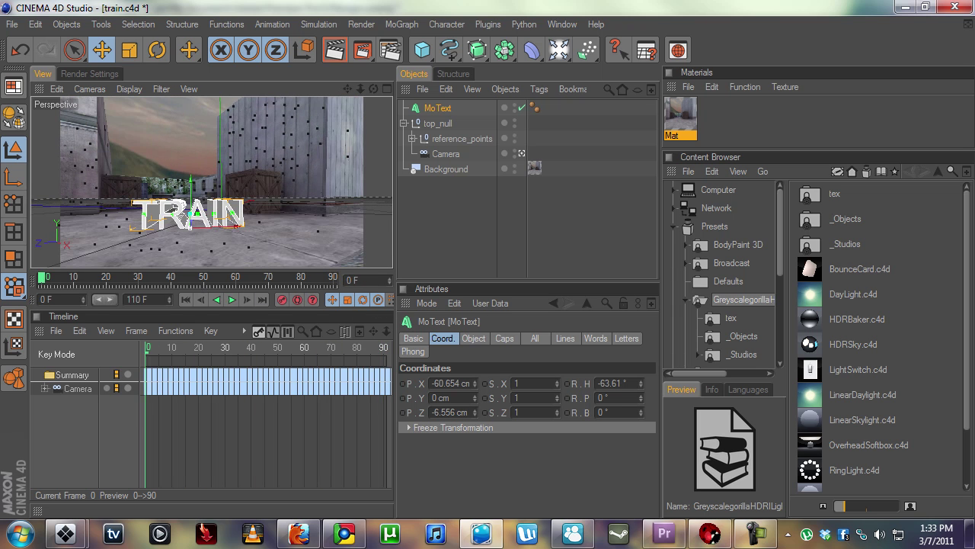
# - Set the MoText font to Helvetica CE Bold
pyautogui.click(472, 220)
pyautogui.click(431, 111)
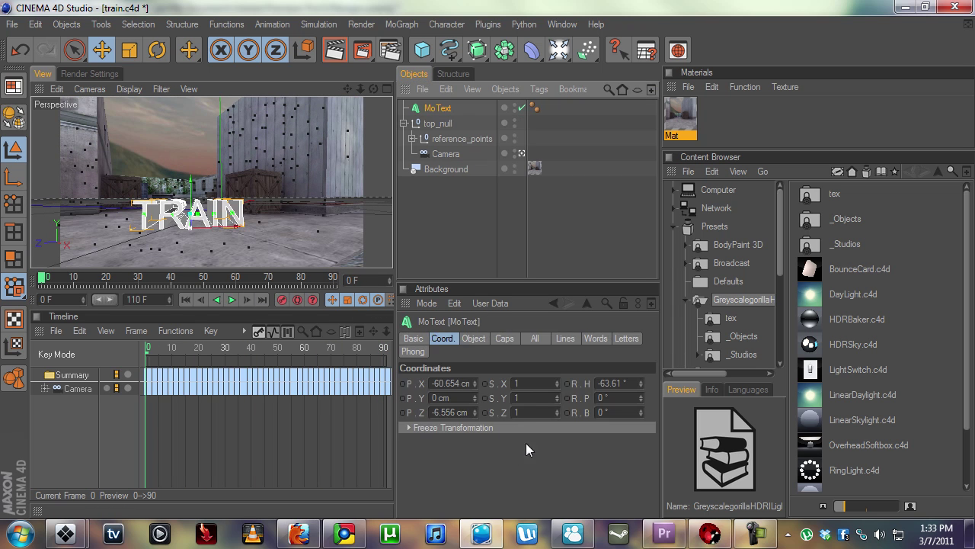
pyautogui.click(473, 339)
pyautogui.click(571, 470)
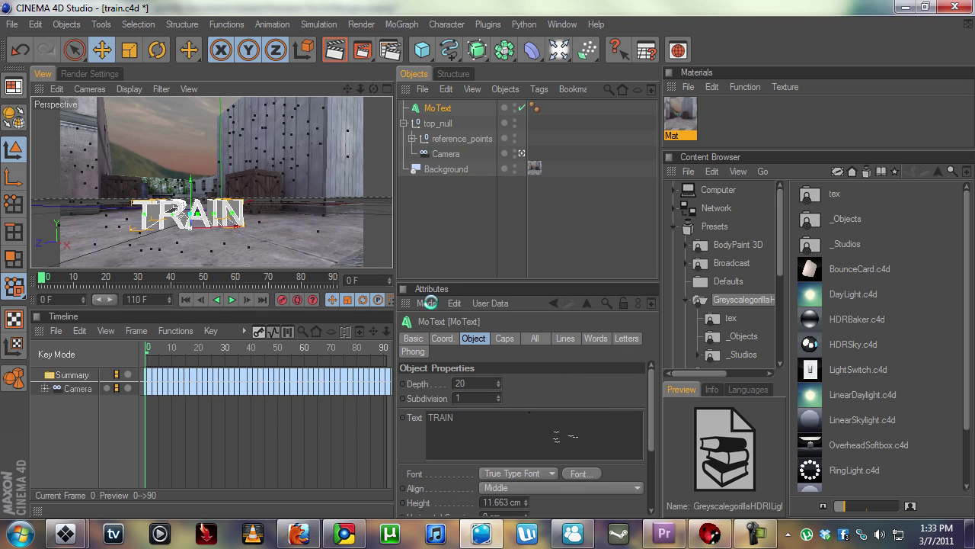
pyautogui.moveTo(284, 105); pyautogui.dragTo(660, 111)
pyautogui.write('hel')
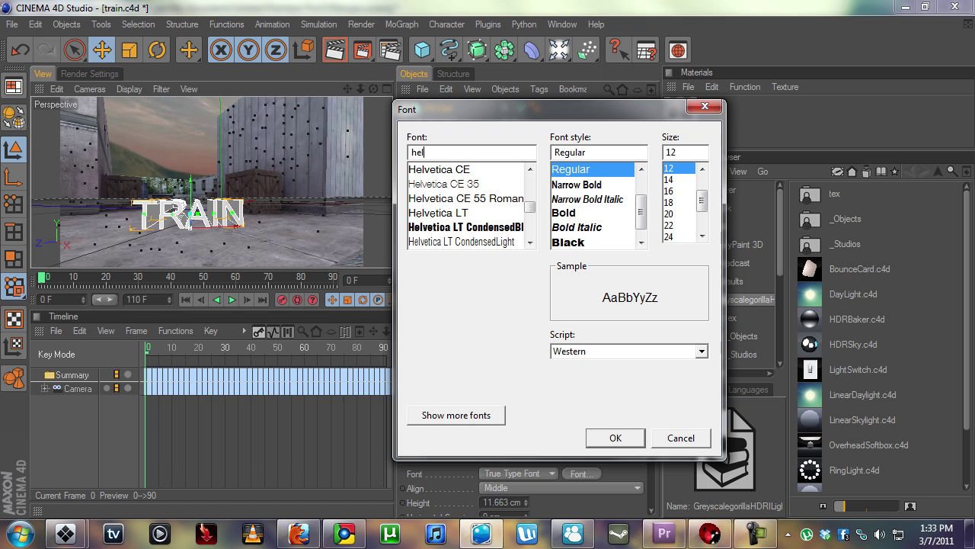
pyautogui.click(487, 171)
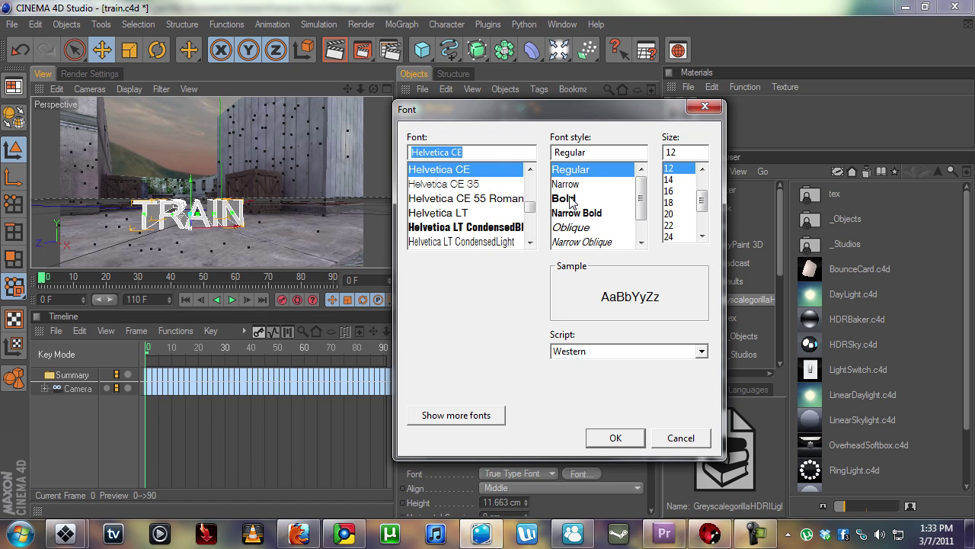
pyautogui.click(566, 198)
pyautogui.click(615, 437)
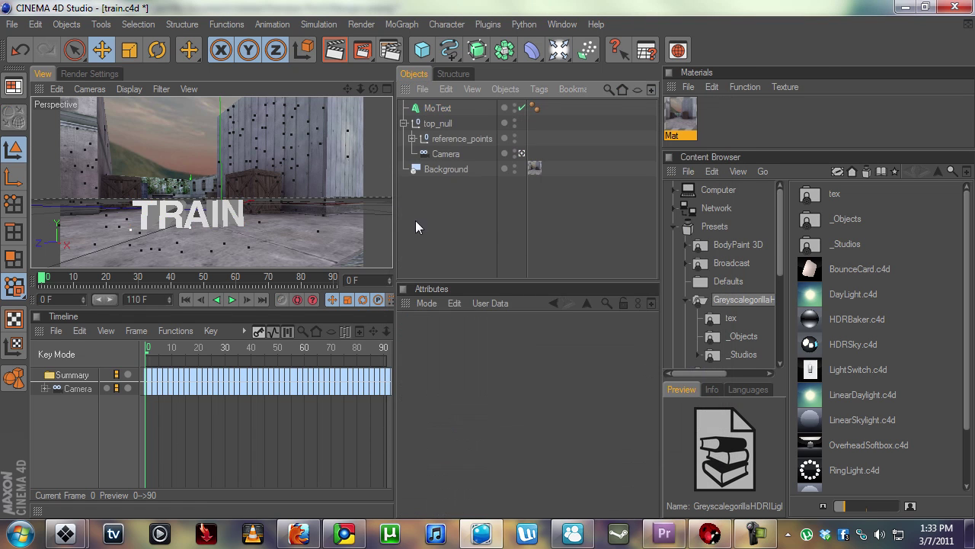
# - Set the TRAIN text's extrusion depth to 15 and check its thickness from outside the tracked camera
pyautogui.click(438, 108)
pyautogui.moveTo(499, 387); pyautogui.dragTo(498, 407)
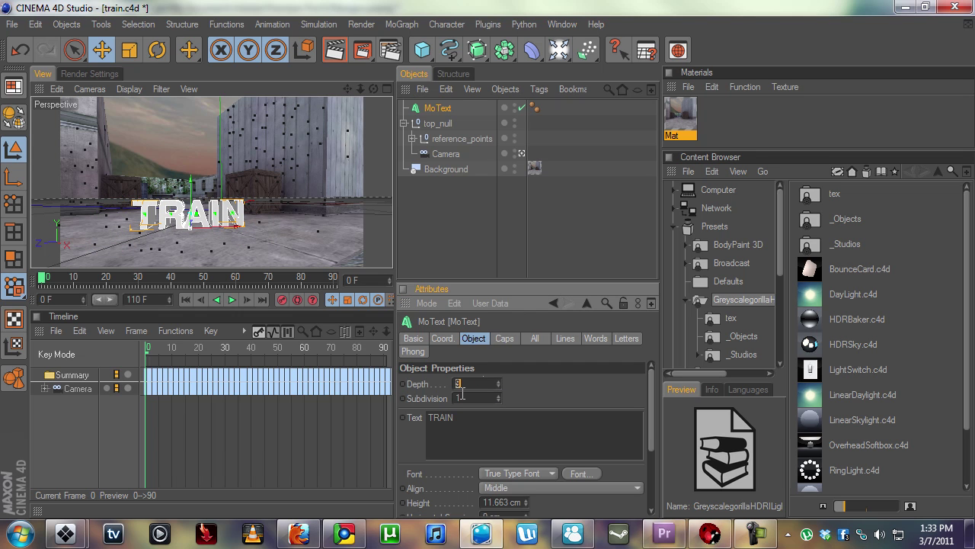
pyautogui.click(531, 233)
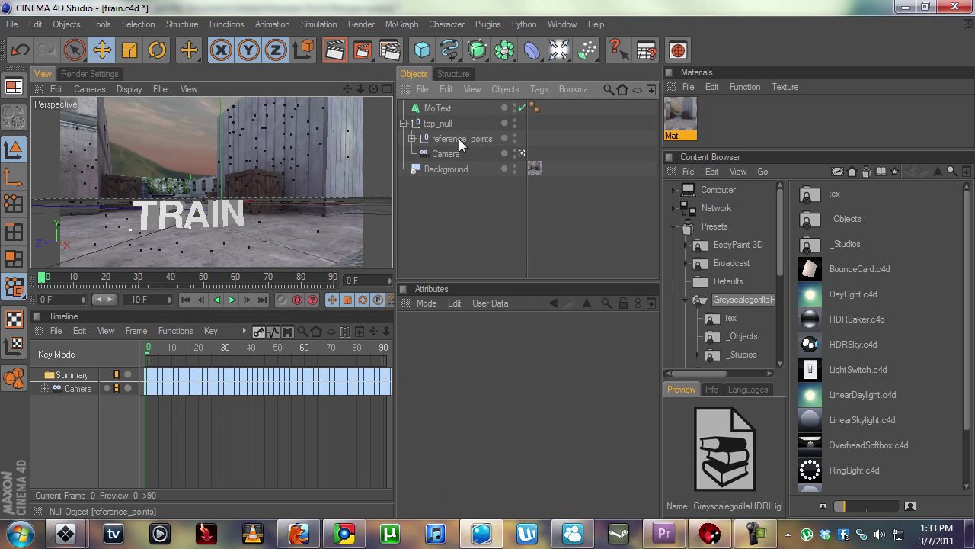
pyautogui.click(521, 153)
pyautogui.click(216, 169)
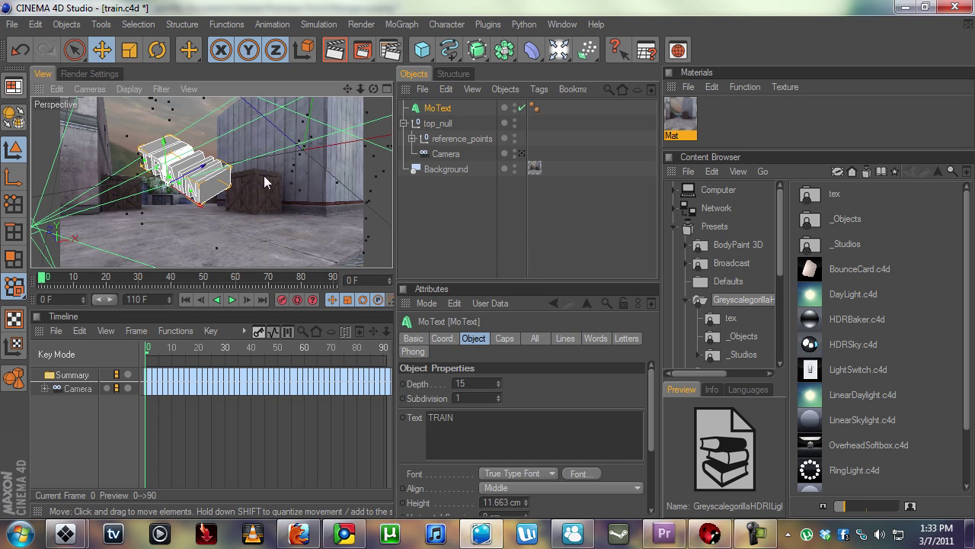
pyautogui.click(522, 154)
pyautogui.click(424, 235)
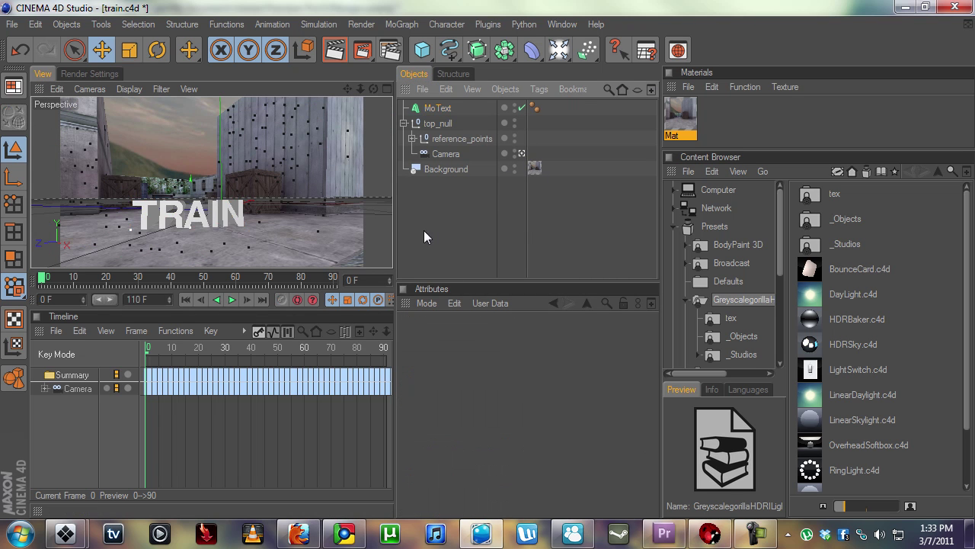
# - Change the text's end cap to Fillet Cap with a radius of 0.5 cm
pyautogui.click(439, 108)
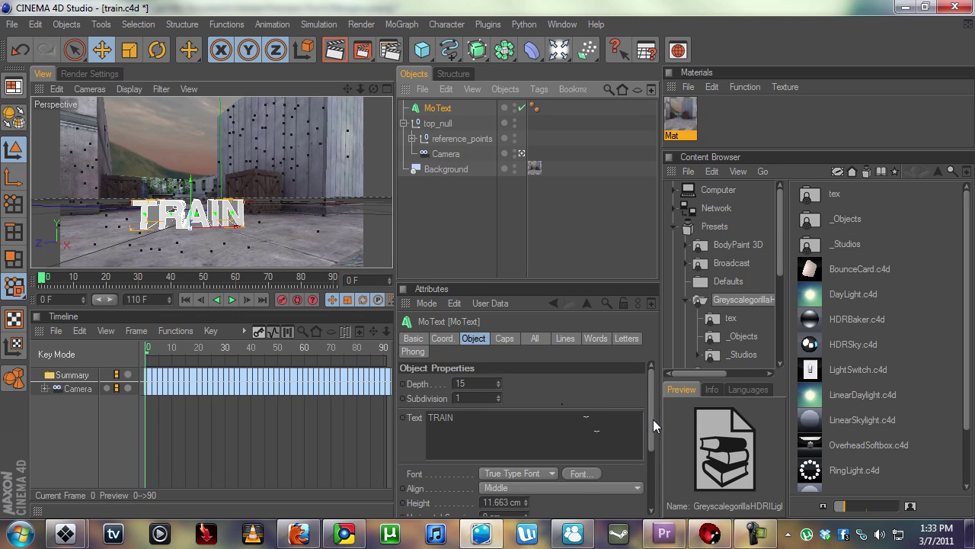
pyautogui.scroll(-3, 632, 425)
pyautogui.click(472, 367)
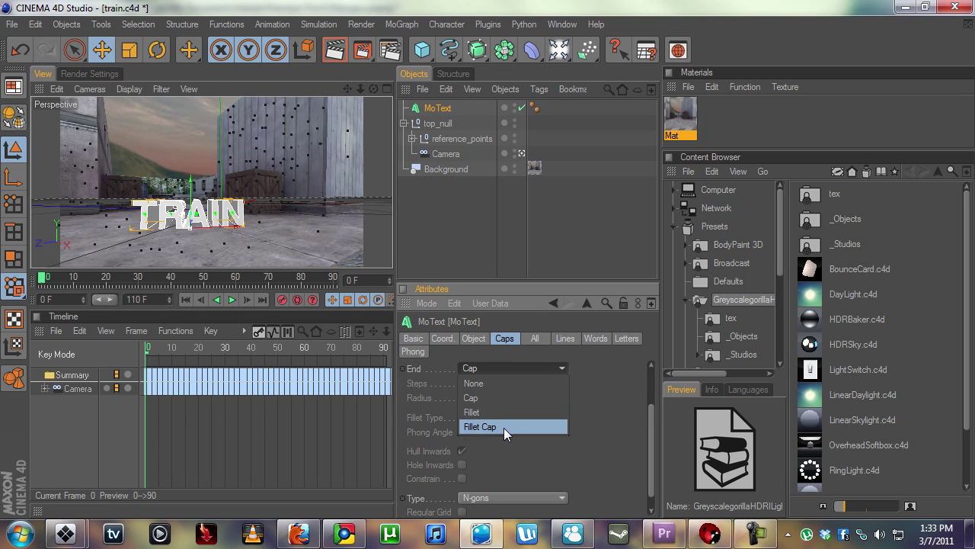
pyautogui.click(504, 428)
pyautogui.doubleClick(494, 399)
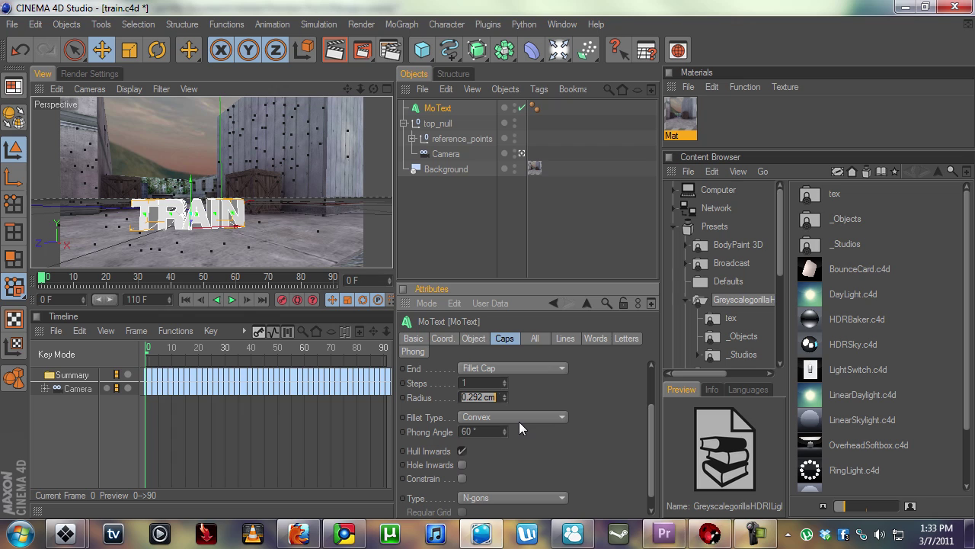
pyautogui.write('0.5')
pyautogui.press('Return')
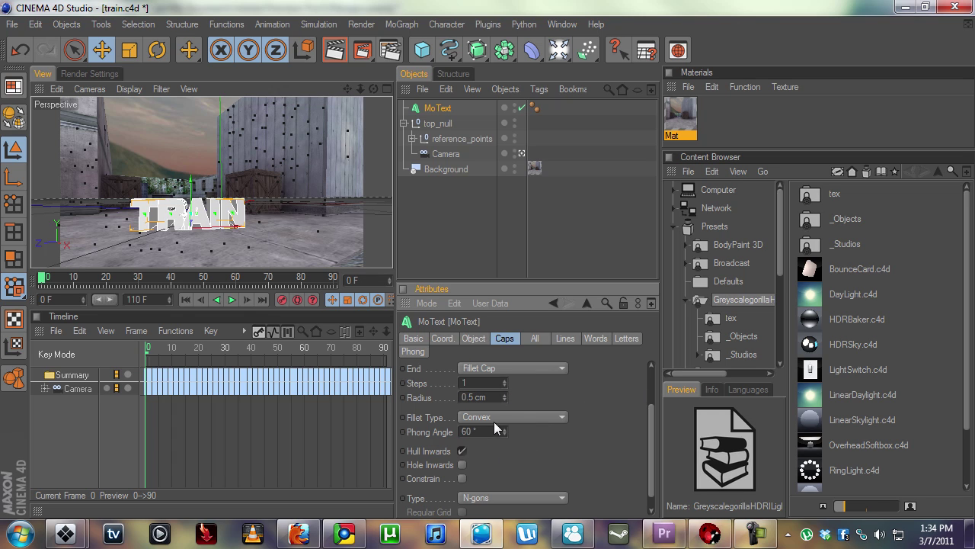
# - Change the text's start cap to Fillet Cap with a radius of 0.5 cm
pyautogui.moveTo(650, 416); pyautogui.dragTo(652, 371)
pyautogui.click(483, 380)
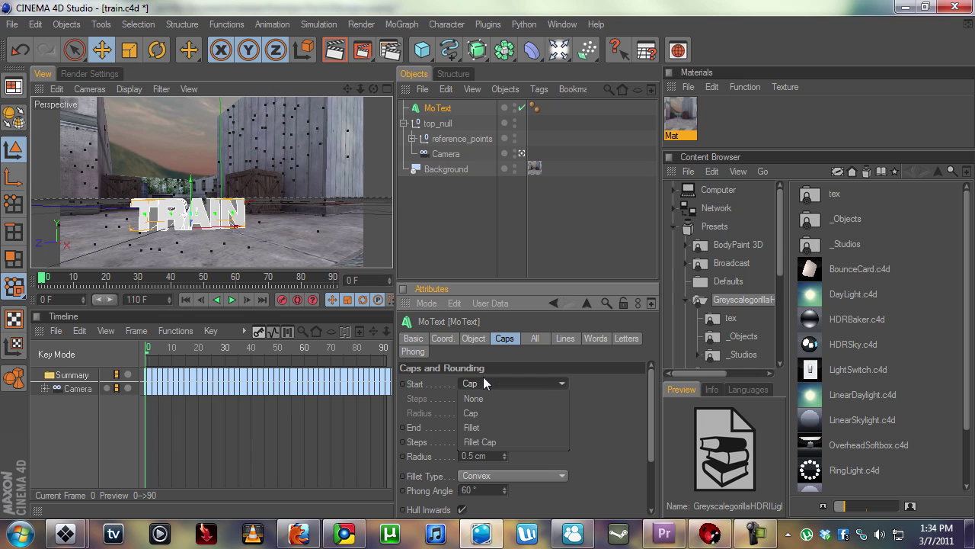
pyautogui.click(486, 439)
pyautogui.click(486, 412)
pyautogui.write('0.5')
pyautogui.press('Return')
# - Set both the start and end fillet radii of the text to 0.2 cm
pyautogui.click(482, 413)
pyautogui.click(484, 455)
pyautogui.write('.2')
pyautogui.press('Return')
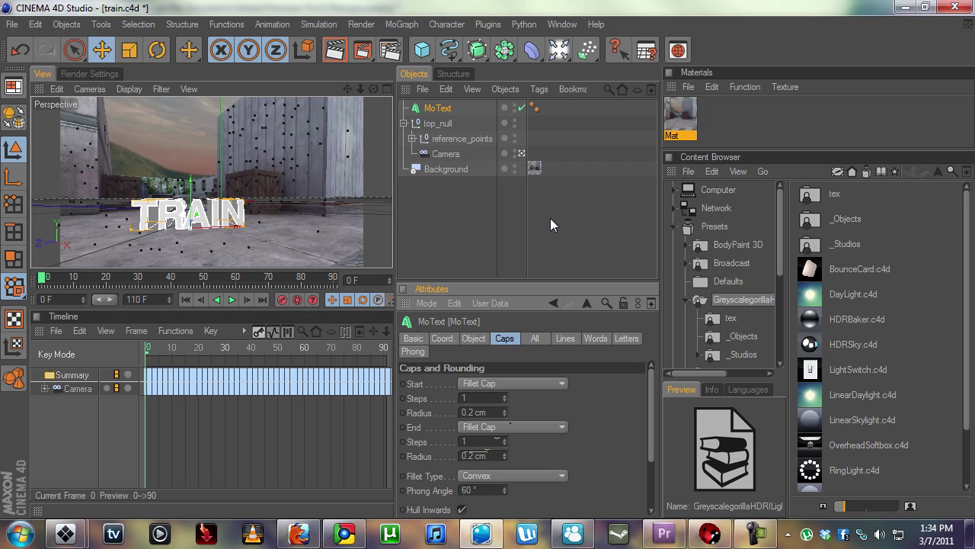
# - Reduce the start and end fillet radii to 0.1 cm, judging the bevel close up from outside the tracked camera
pyautogui.click(522, 154)
pyautogui.keyDown('alt'); pyautogui.moveTo(305, 194); pyautogui.dragTo(358, 189, button='right'); pyautogui.keyUp('alt')
pyautogui.moveTo(267, 162)
pyautogui.keyDown('alt'); pyautogui.mouseDown(button='right')
pyautogui.moveTo(218, 160)
pyautogui.moveTo(266, 160)
pyautogui.mouseUp(button='right'); pyautogui.keyUp('alt')
pyautogui.keyDown('alt'); pyautogui.moveTo(218, 160); pyautogui.dragTo(228, 162); pyautogui.keyUp('alt')
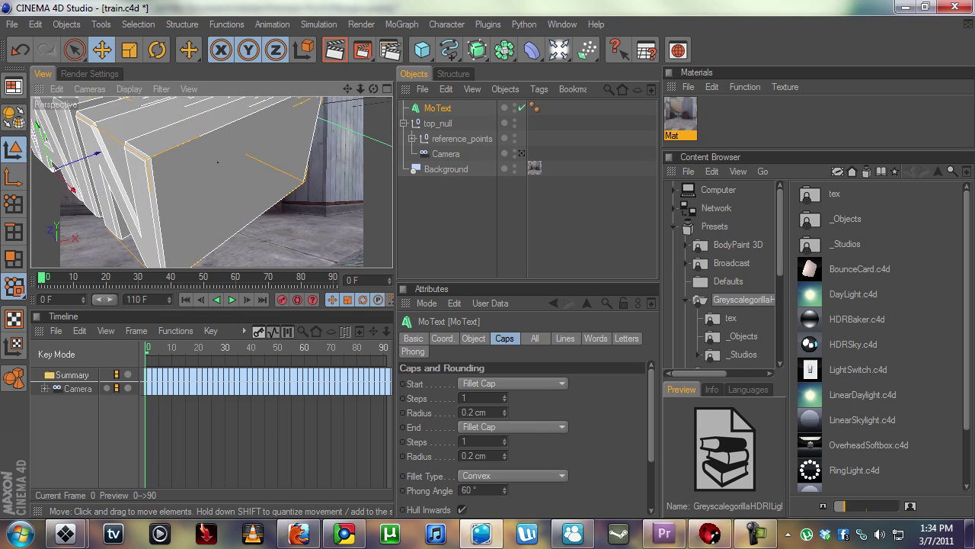
pyautogui.scroll(-8, 218, 161)
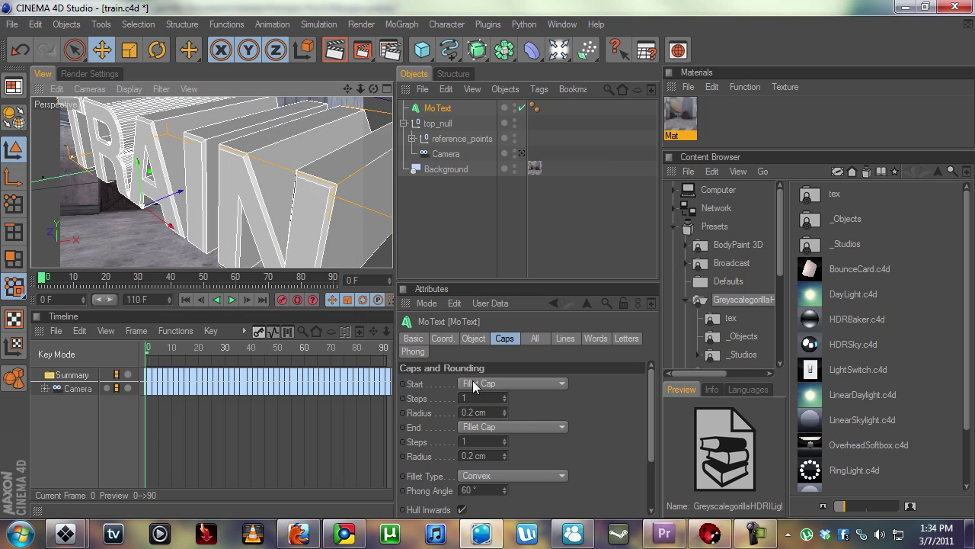
pyautogui.moveTo(505, 412); pyautogui.dragTo(505, 397)
pyautogui.doubleClick(483, 411)
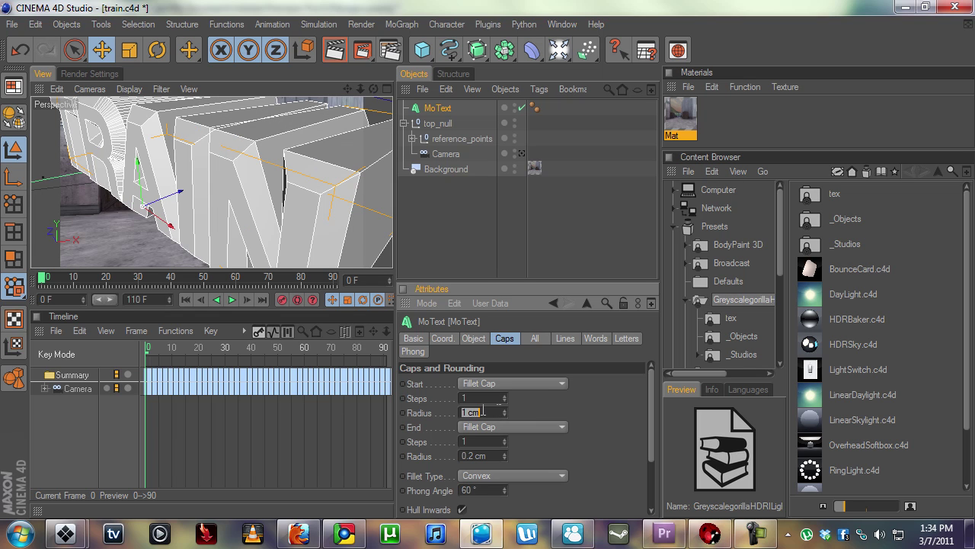
pyautogui.write('0.1')
pyautogui.press('Return')
pyautogui.doubleClick(486, 456)
pyautogui.write('0.1')
pyautogui.press('Return')
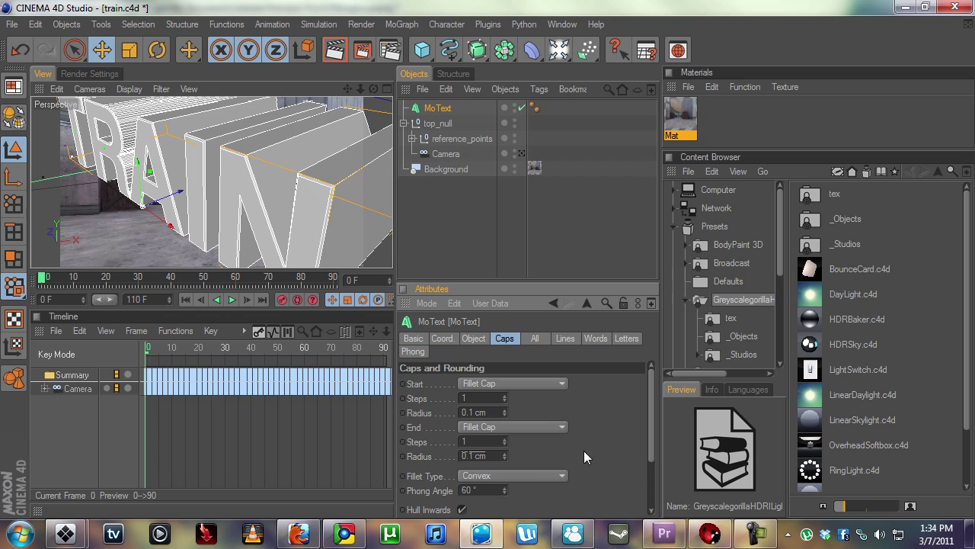
# - Try 2 steps for the fillet on the text's start cap
pyautogui.click(423, 425)
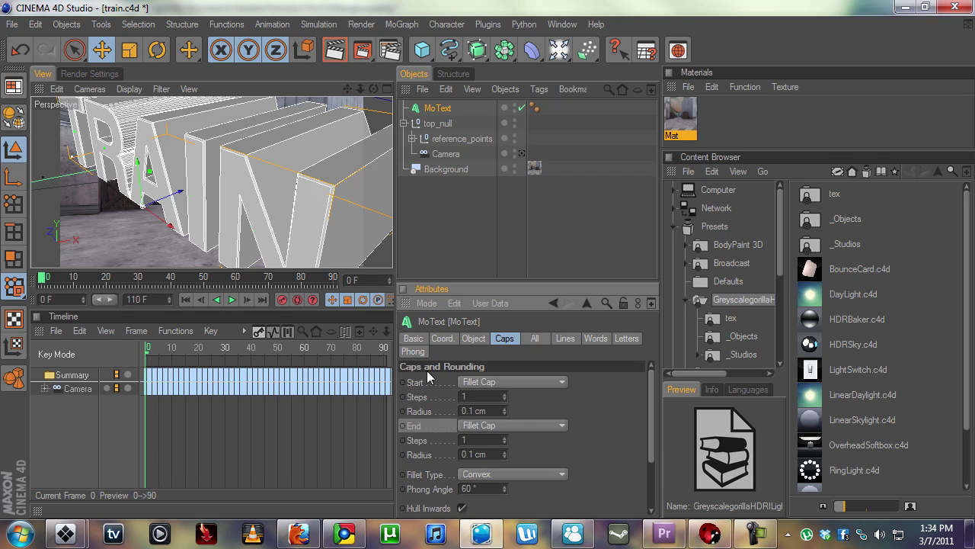
pyautogui.click(431, 382)
pyautogui.click(504, 393)
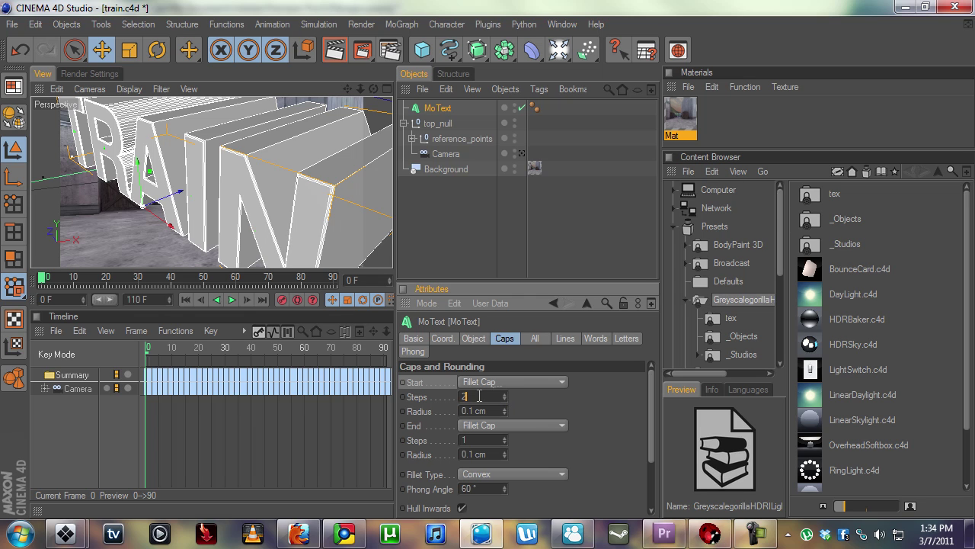
# - Enable Constrain for the text's cap fillets and rename the MoText object as TEXt
pyautogui.scroll(-3, 648, 449)
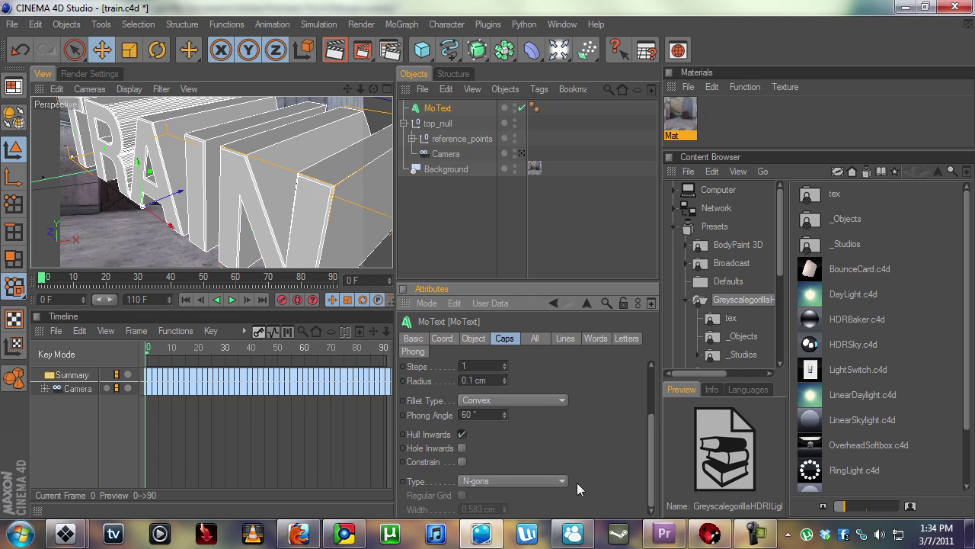
pyautogui.click(461, 461)
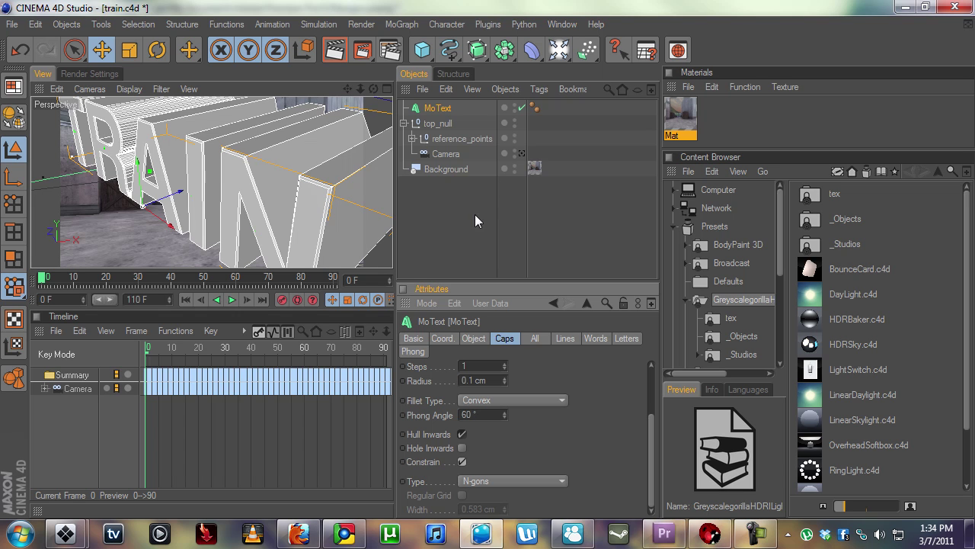
pyautogui.doubleClick(433, 109)
pyautogui.write('TEXt')
pyautogui.press('Return')
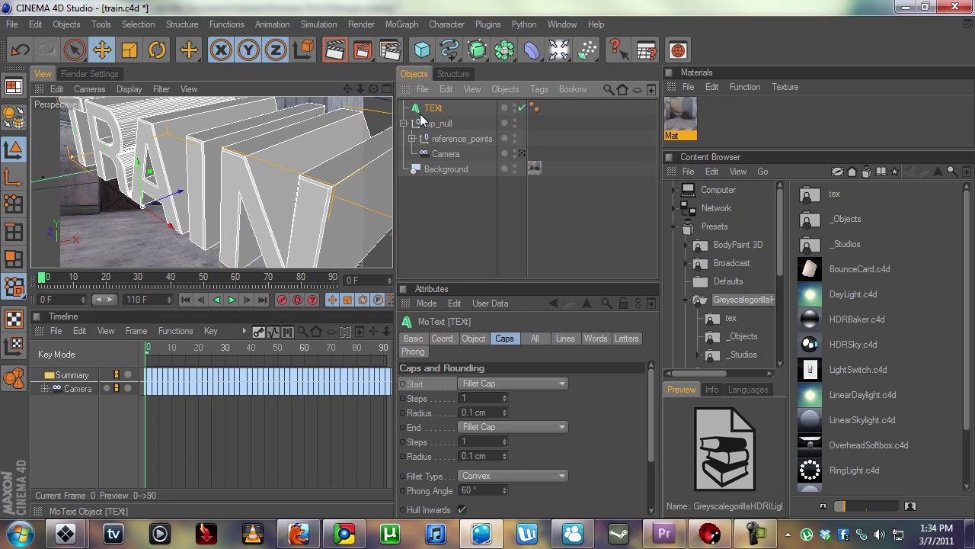
# - Return to the tracked camera view and add the HDRSky.c4d preset from the Greyscalegorilla library to the scene
pyautogui.click(521, 154)
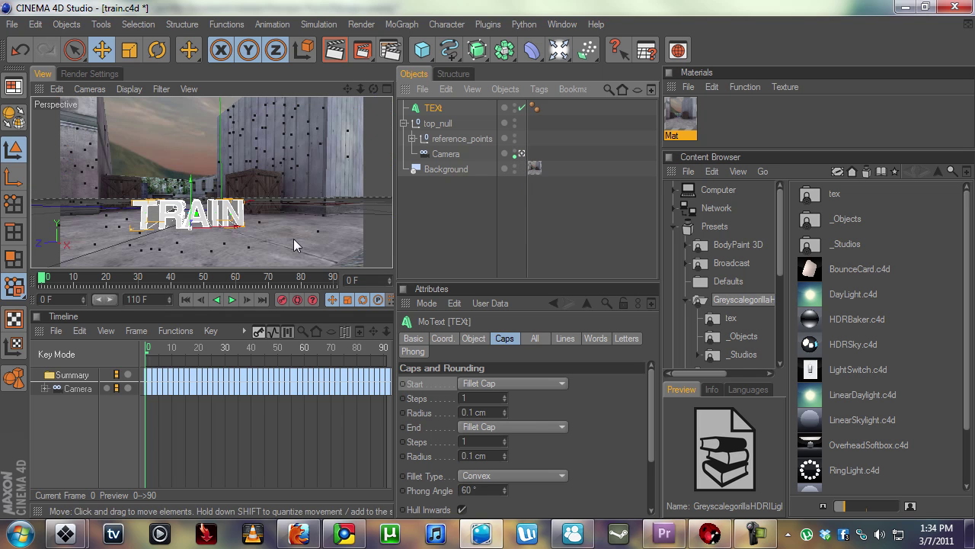
pyautogui.click(403, 180)
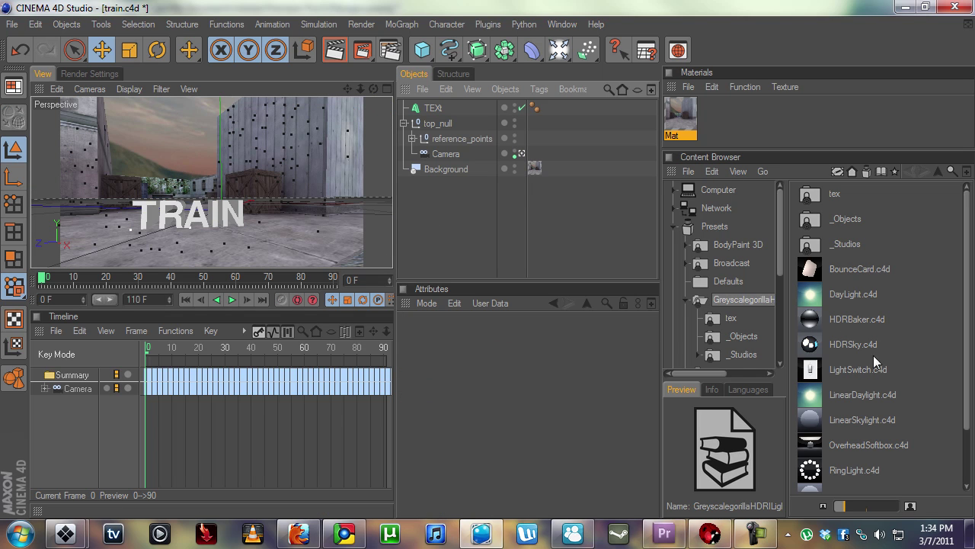
pyautogui.click(853, 343)
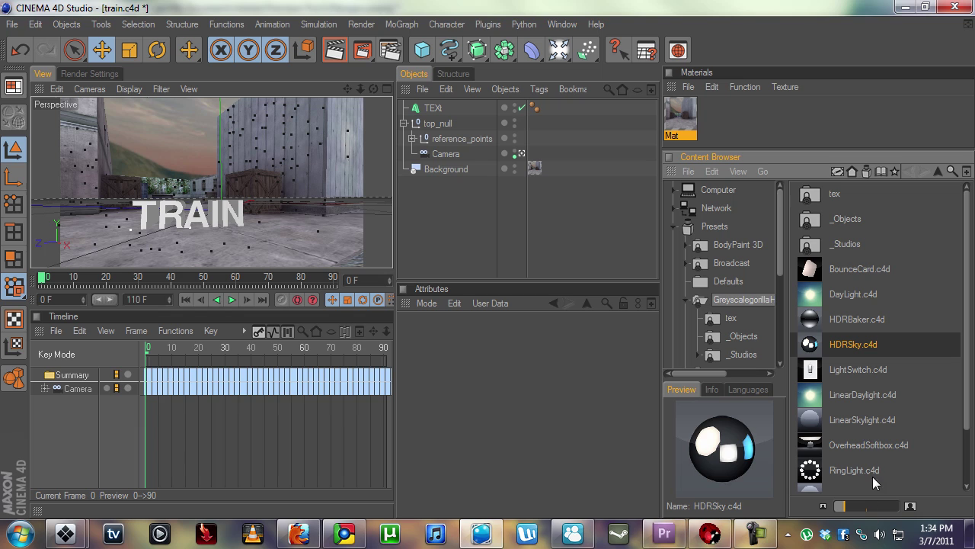
pyautogui.keyDown('ctrl'); pyautogui.click(873, 446); pyautogui.keyUp('ctrl')
pyautogui.scroll(-1, 966, 411)
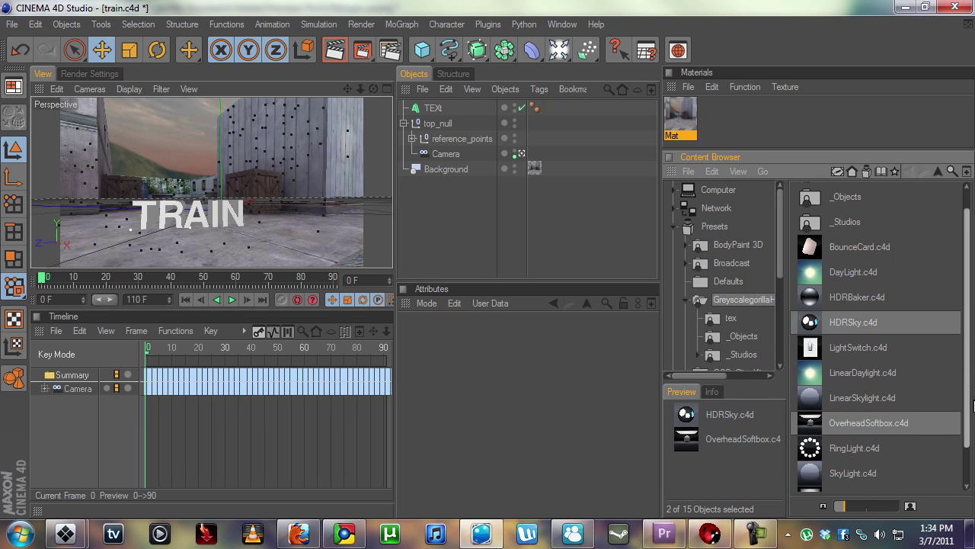
pyautogui.click(882, 318)
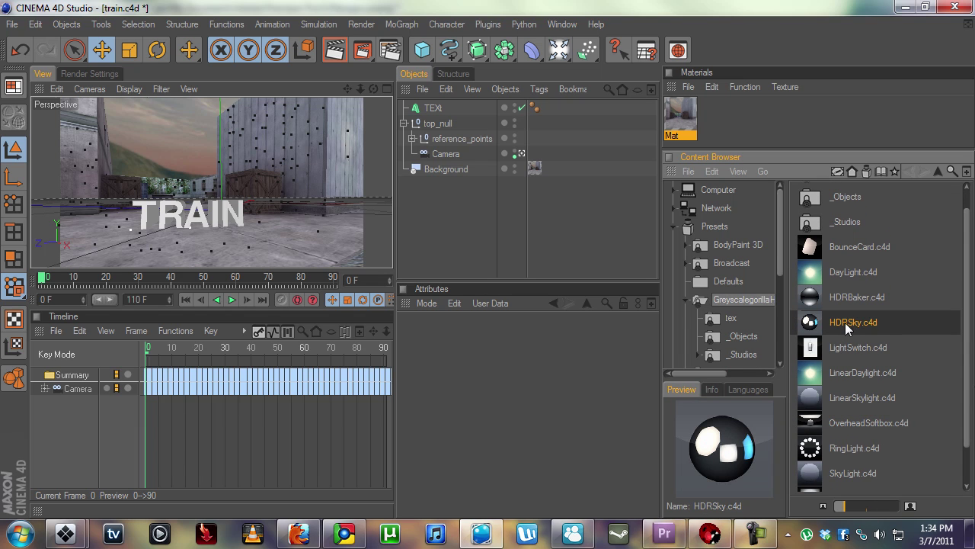
pyautogui.doubleClick(860, 322)
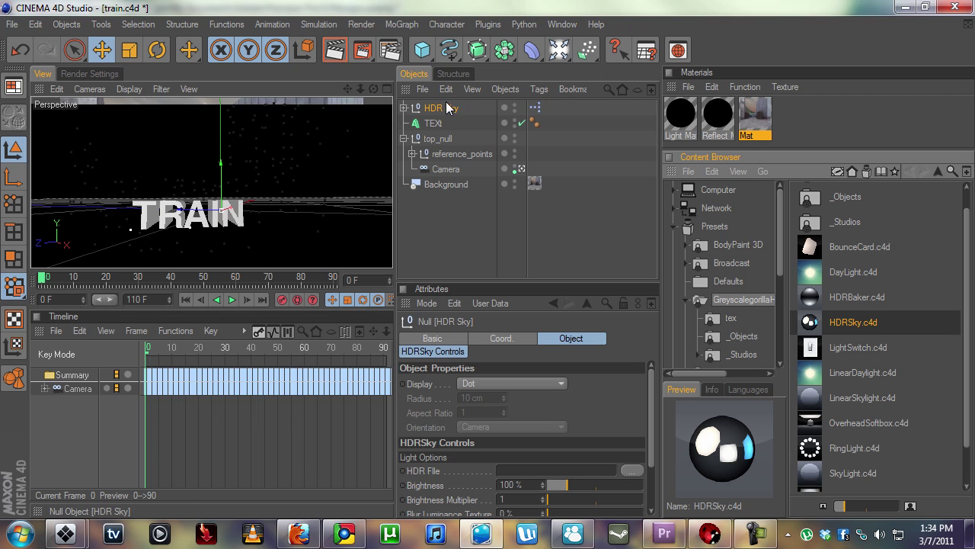
# - Start choosing the HDR Sky's HDR file and browse to the HDR Images folder in the GreyScaleGorilla HDRI Light Kit Pro extras
pyautogui.click(448, 350)
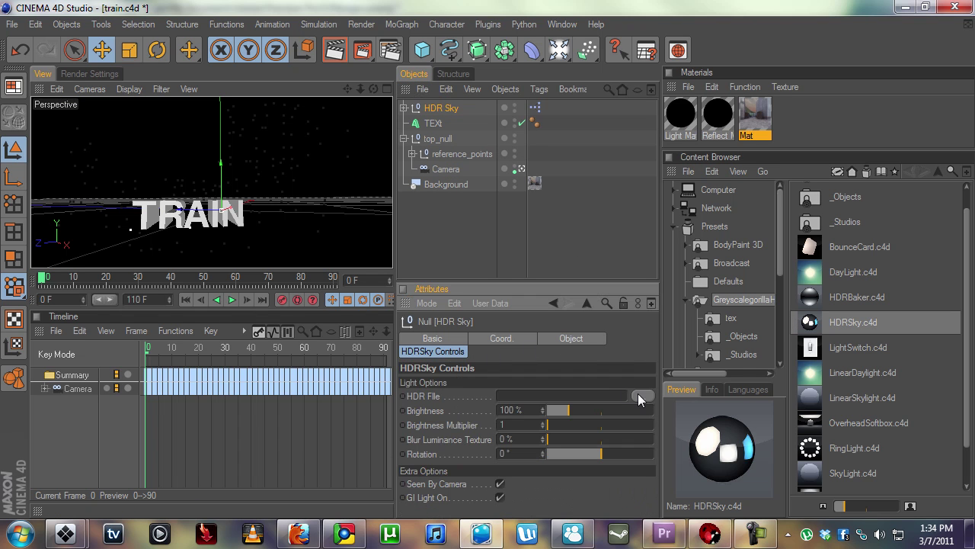
pyautogui.click(640, 394)
pyautogui.moveTo(320, 31); pyautogui.dragTo(538, 105)
pyautogui.click(598, 198)
pyautogui.click(435, 177)
pyautogui.click(553, 240)
# - Compare the available HDR images and load DottedWithSpots.hdr as the HDR Sky's file
pyautogui.click(500, 231)
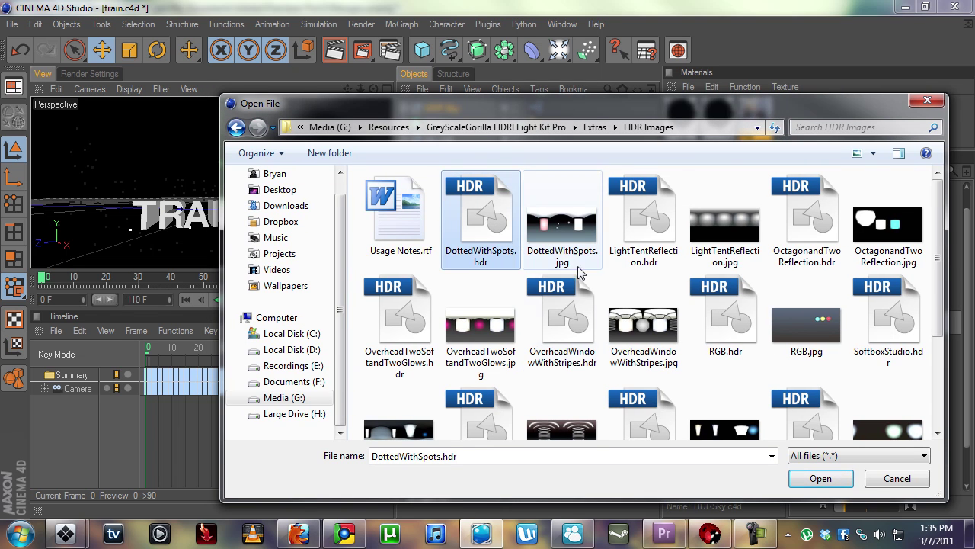
pyautogui.click(672, 236)
pyautogui.scroll(-1, 655, 259)
pyautogui.scroll(1, 625, 259)
pyautogui.scroll(-1, 601, 244)
pyautogui.scroll(1, 583, 225)
pyautogui.moveTo(516, 113)
pyautogui.mouseDown()
pyautogui.moveTo(523, 103)
pyautogui.moveTo(521, 123)
pyautogui.mouseUp()
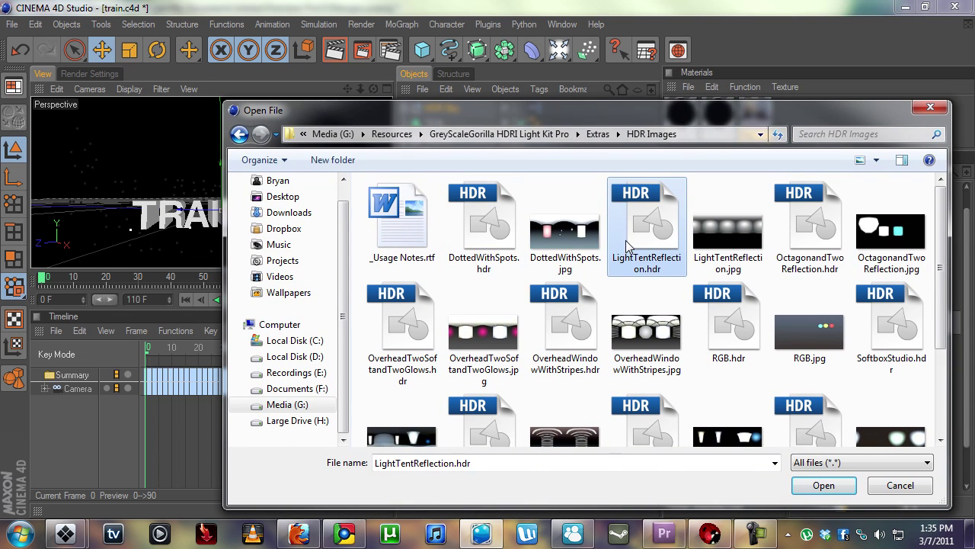
pyautogui.click(563, 228)
pyautogui.click(494, 235)
pyautogui.click(573, 245)
pyautogui.click(478, 245)
pyautogui.click(568, 253)
pyautogui.click(503, 245)
pyautogui.click(557, 248)
pyautogui.click(505, 242)
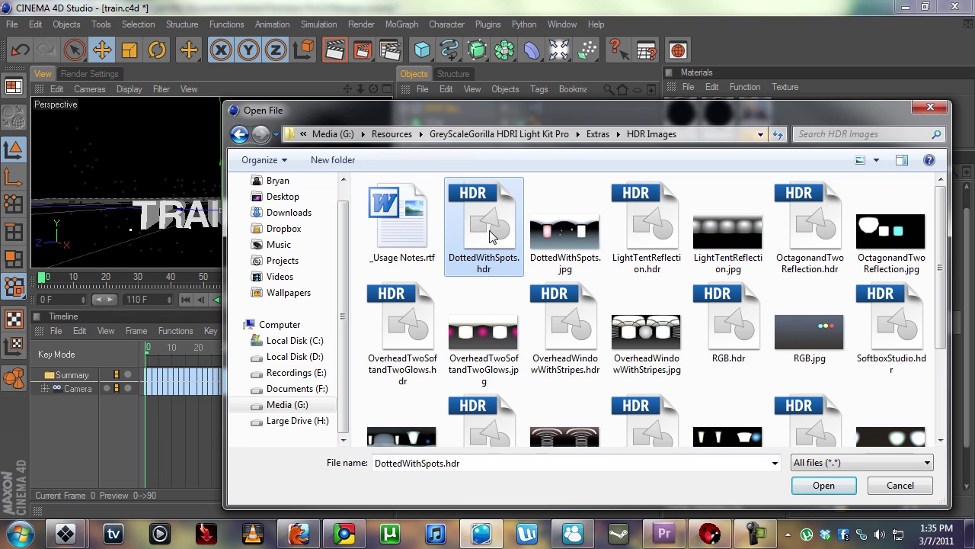
pyautogui.doubleClick(496, 228)
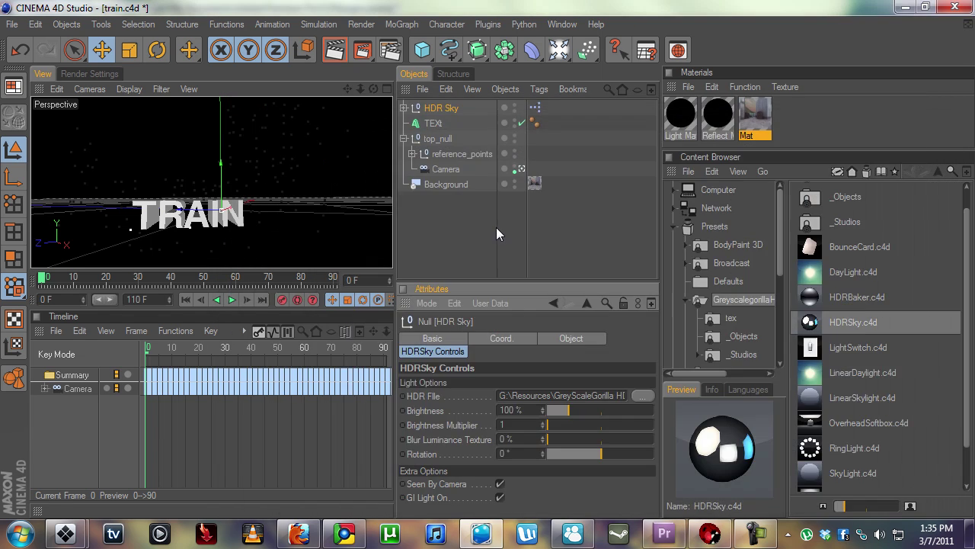
# - Turn off Default Light in the render options
pyautogui.click(87, 74)
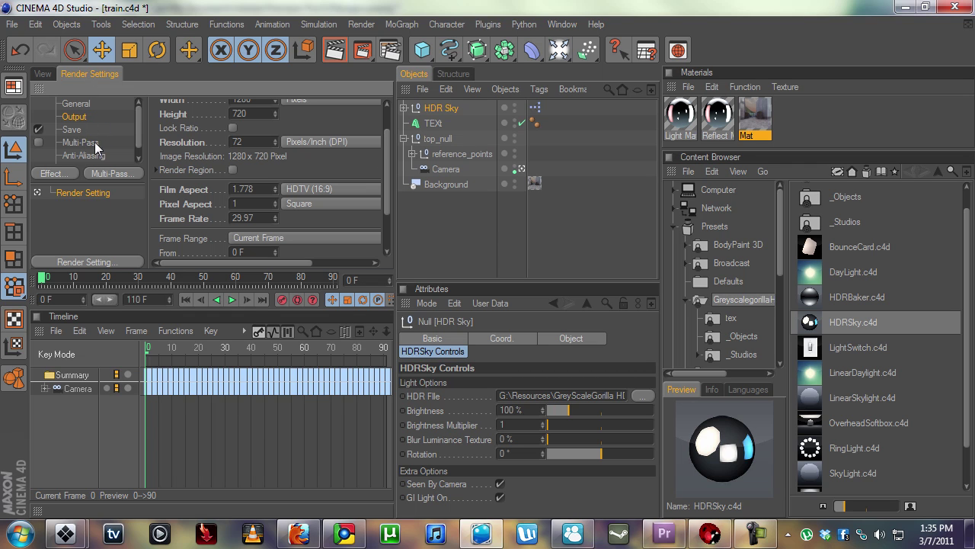
pyautogui.scroll(-1, 137, 150)
pyautogui.click(87, 157)
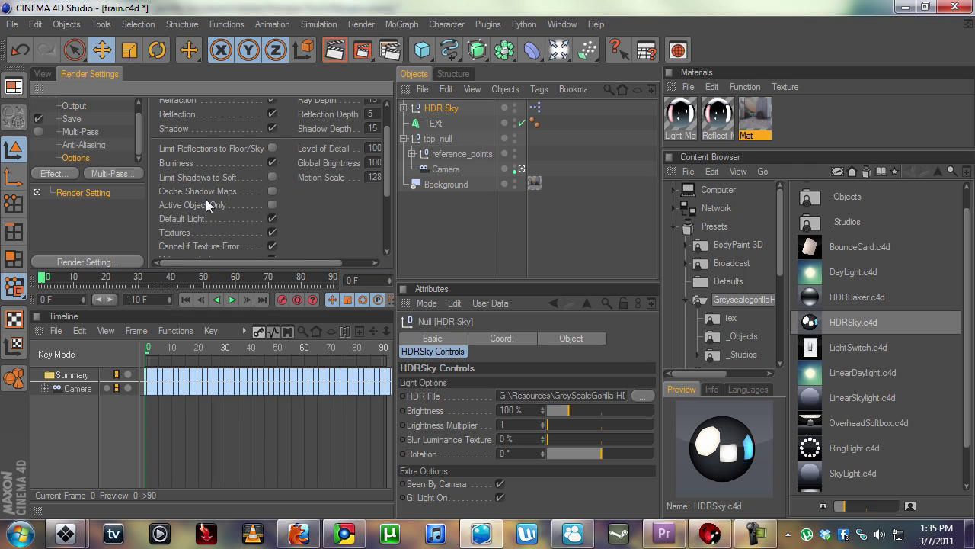
pyautogui.click(271, 218)
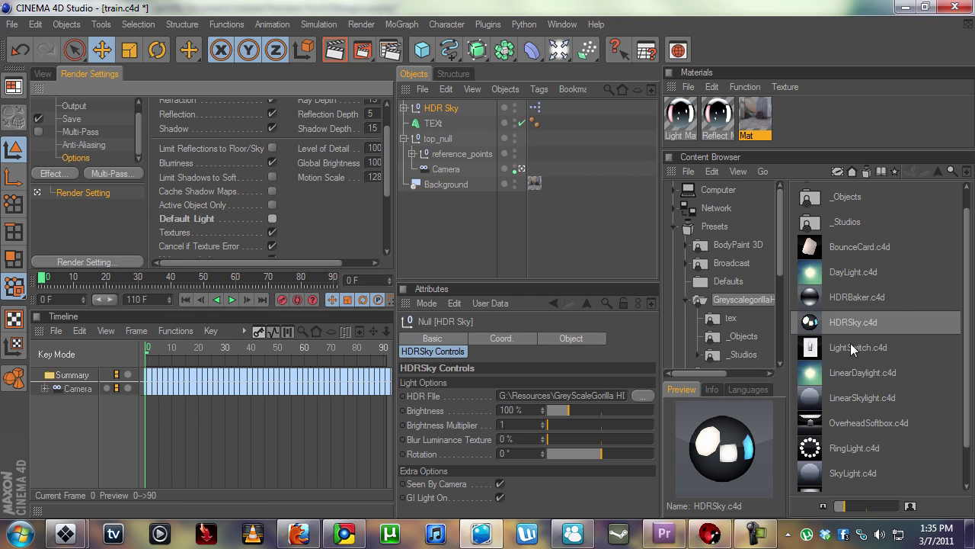
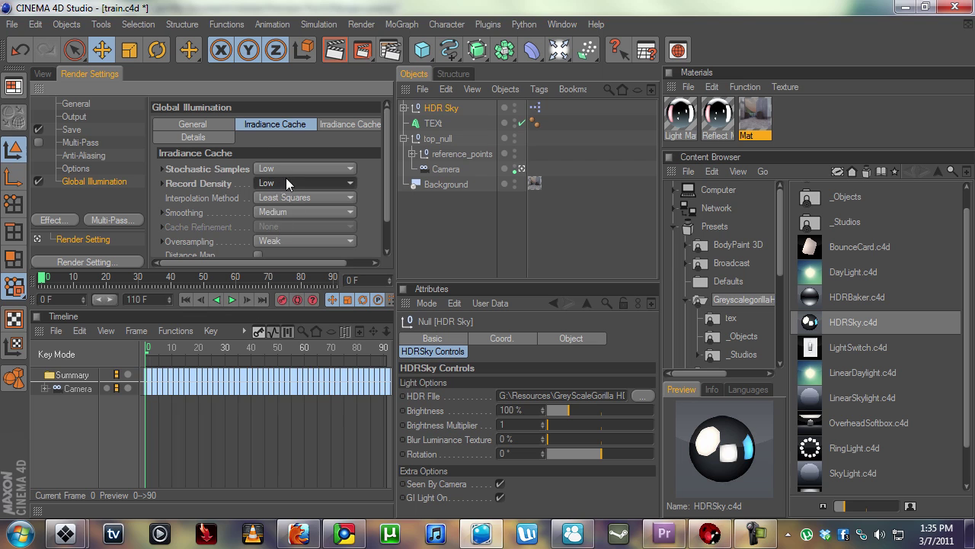
# - Return to the 3D view, rotate the HDR Sky to -3° and hide it from the camera
pyautogui.click(43, 74)
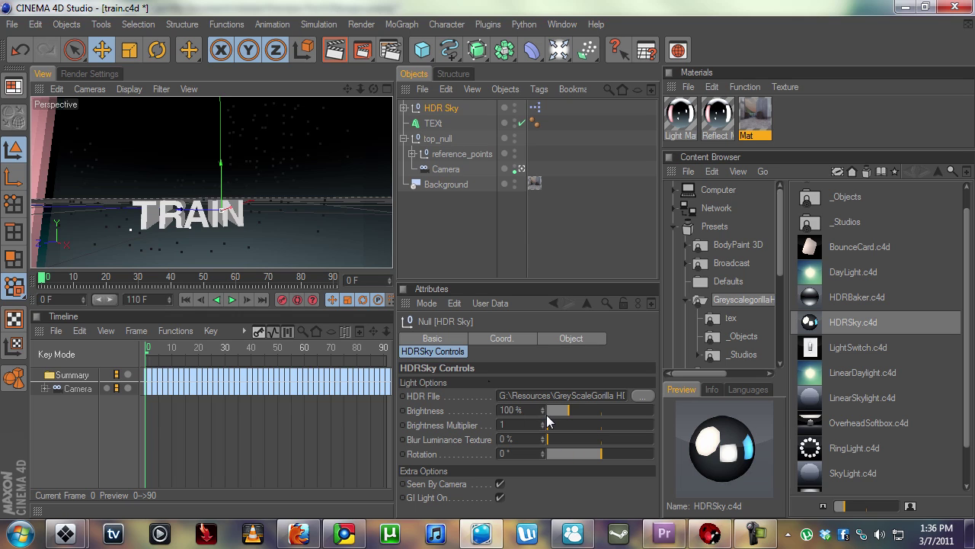
pyautogui.moveTo(604, 452)
pyautogui.mouseDown()
pyautogui.moveTo(576, 449)
pyautogui.moveTo(601, 456)
pyautogui.mouseUp()
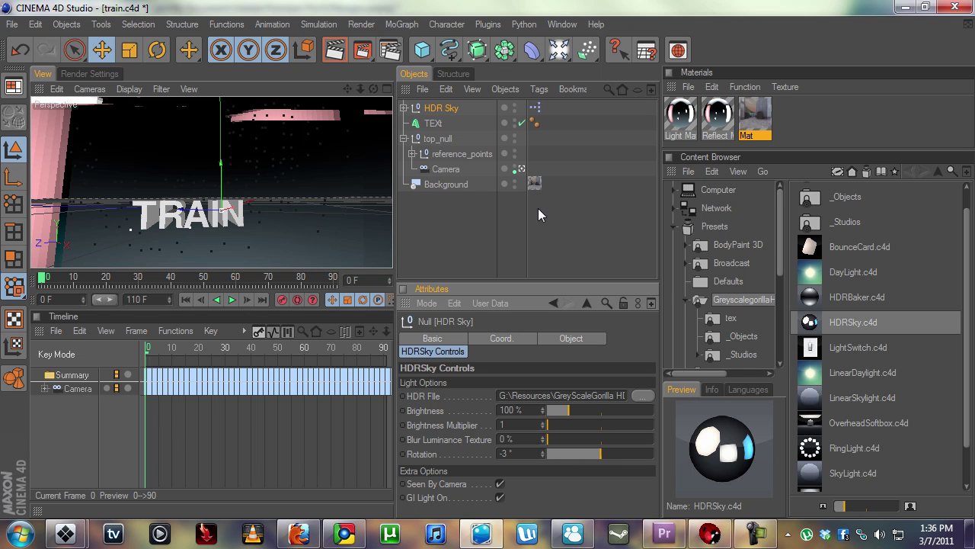
pyautogui.click(501, 484)
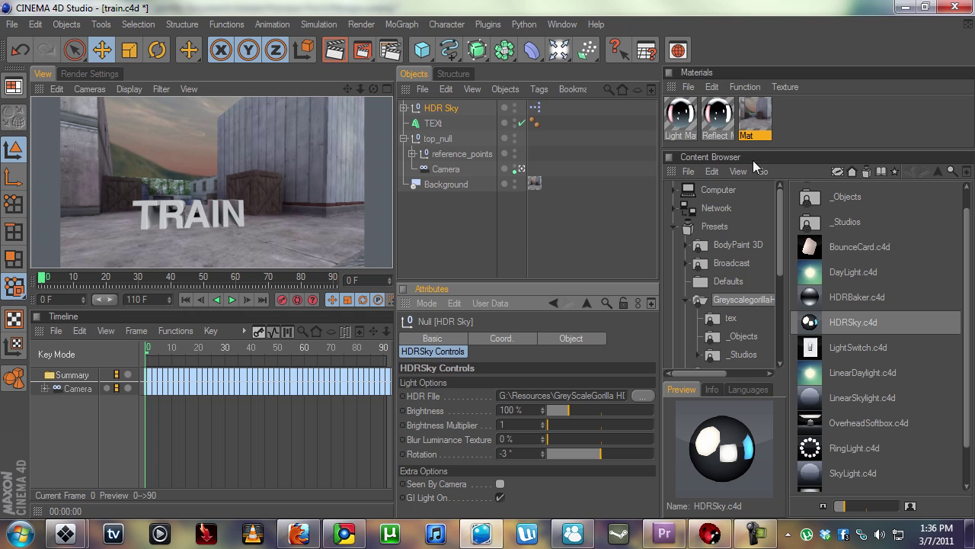
# - Create a new material and set its colour to purple with R 207, G 0, B 230
pyautogui.doubleClick(784, 118)
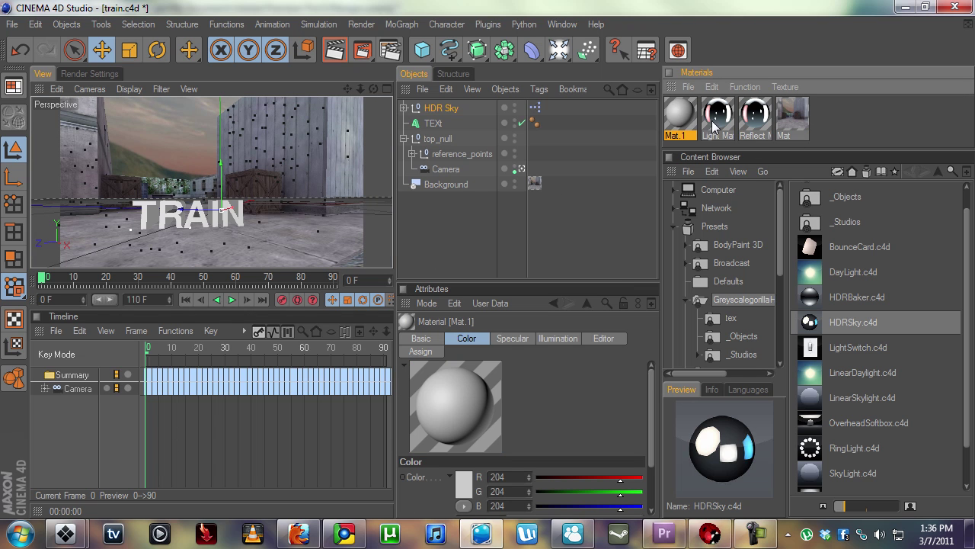
pyautogui.doubleClick(675, 115)
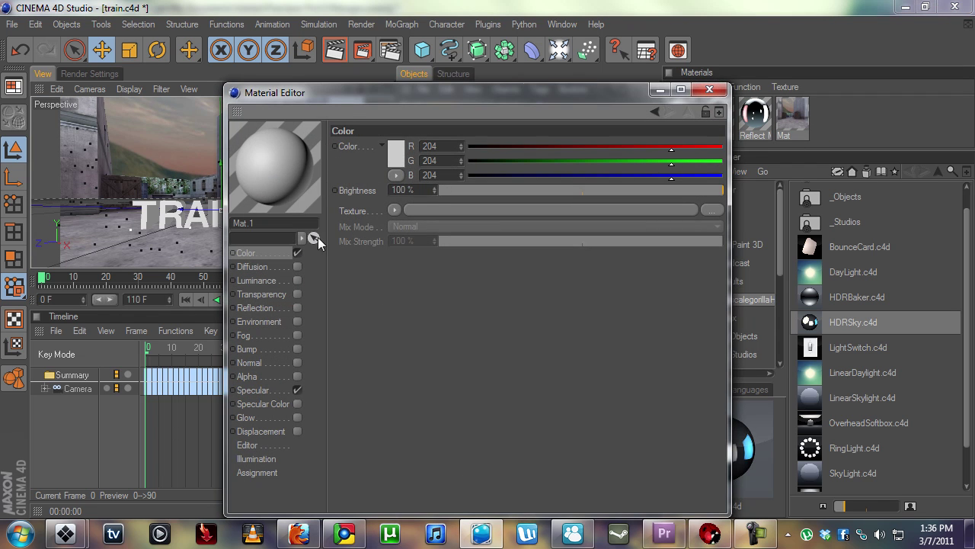
pyautogui.click(389, 162)
pyautogui.click(464, 104)
pyautogui.click(383, 131)
pyautogui.moveTo(382, 130); pyautogui.dragTo(403, 120)
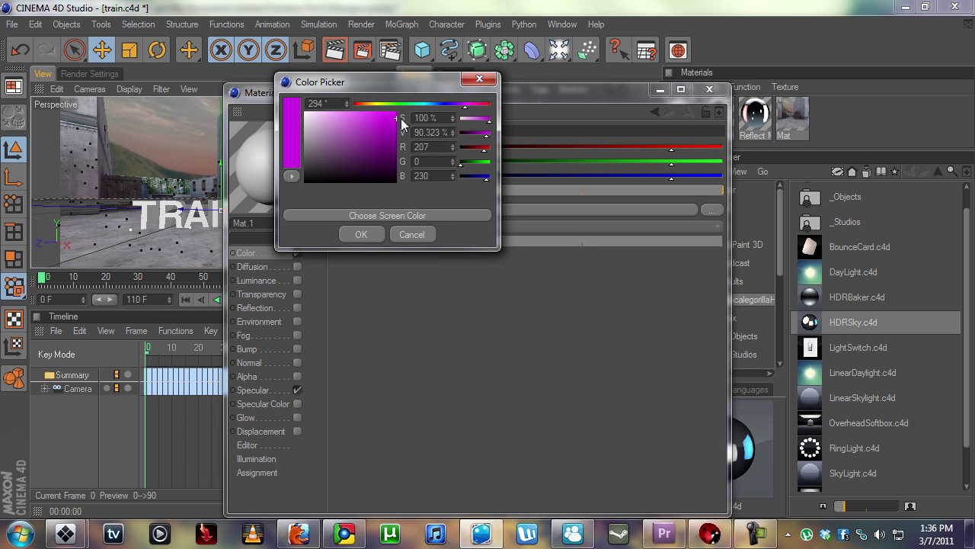
pyautogui.click(361, 234)
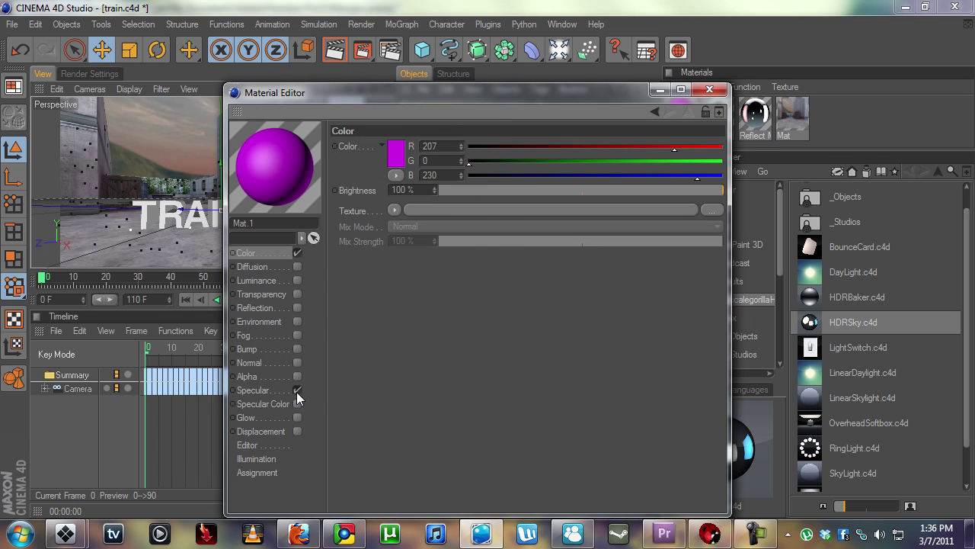
# - Turn off the material's specular, add a Fresnel reflection at 2% brightness and 8% mix strength, and apply the material to the TEXt object
pyautogui.click(296, 390)
pyautogui.click(288, 307)
pyautogui.click(397, 223)
pyautogui.click(427, 320)
pyautogui.click(451, 189)
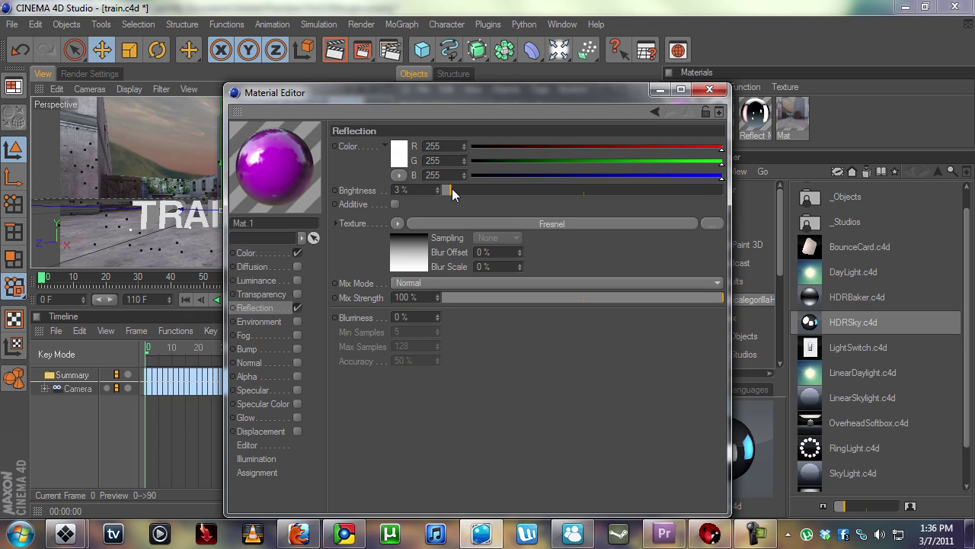
pyautogui.click(459, 297)
pyautogui.click(448, 189)
pyautogui.click(465, 296)
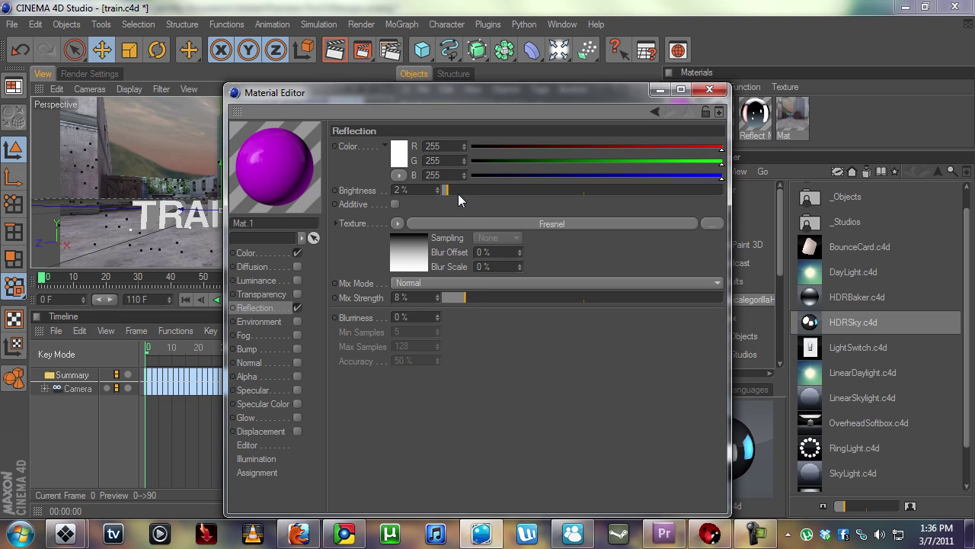
pyautogui.click(709, 90)
pyautogui.moveTo(436, 123); pyautogui.dragTo(438, 123)
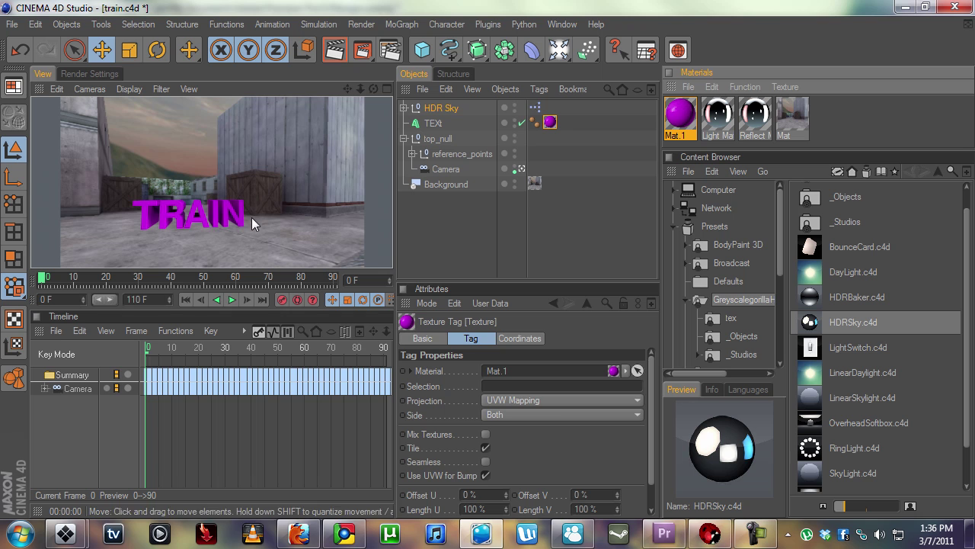
# - Enable the purple material's specular with width 39%, height 78%, falloff -5% and inner width 5%, and render the view
pyautogui.click(689, 120)
pyautogui.doubleClick(680, 115)
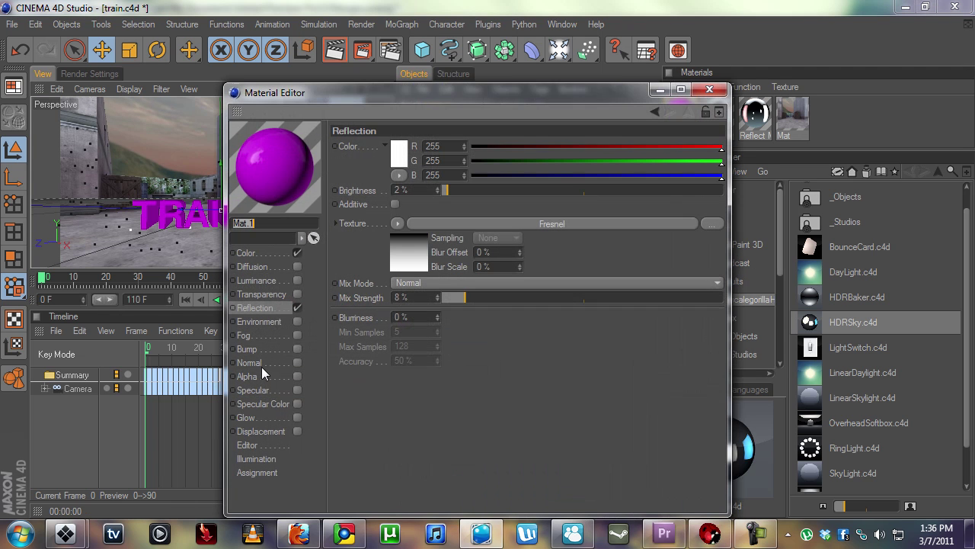
pyautogui.click(292, 393)
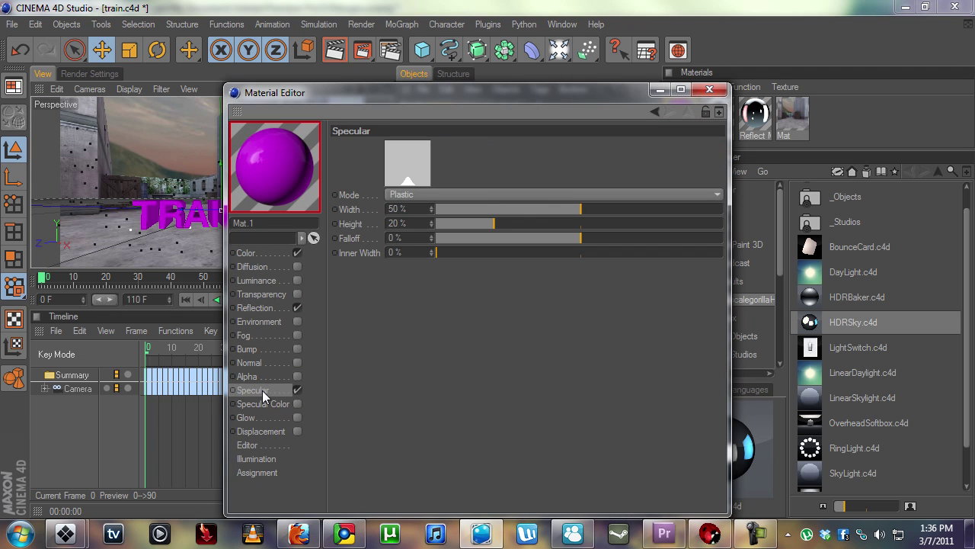
pyautogui.moveTo(497, 225); pyautogui.dragTo(644, 224)
pyautogui.click(549, 211)
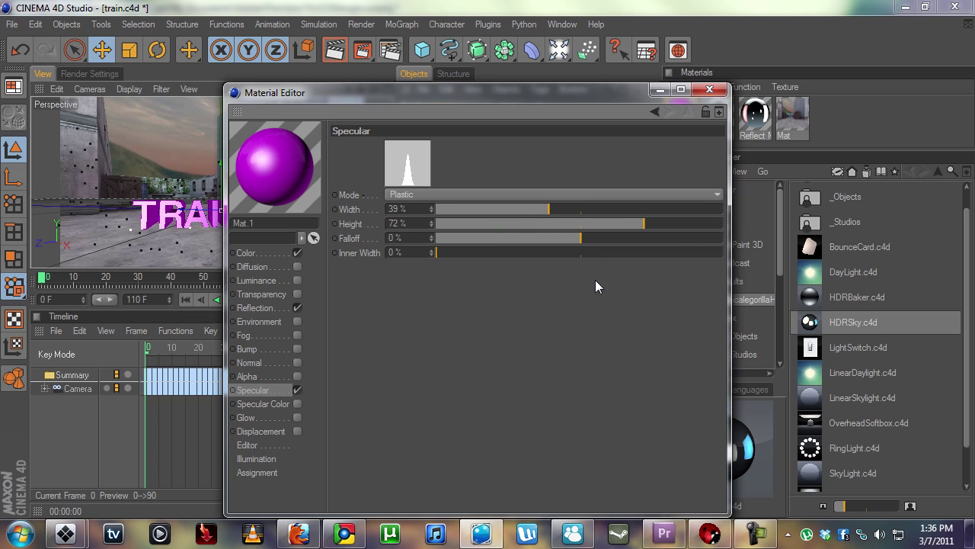
pyautogui.moveTo(603, 238)
pyautogui.mouseDown()
pyautogui.moveTo(578, 239)
pyautogui.moveTo(600, 234)
pyautogui.mouseUp()
pyautogui.click(661, 224)
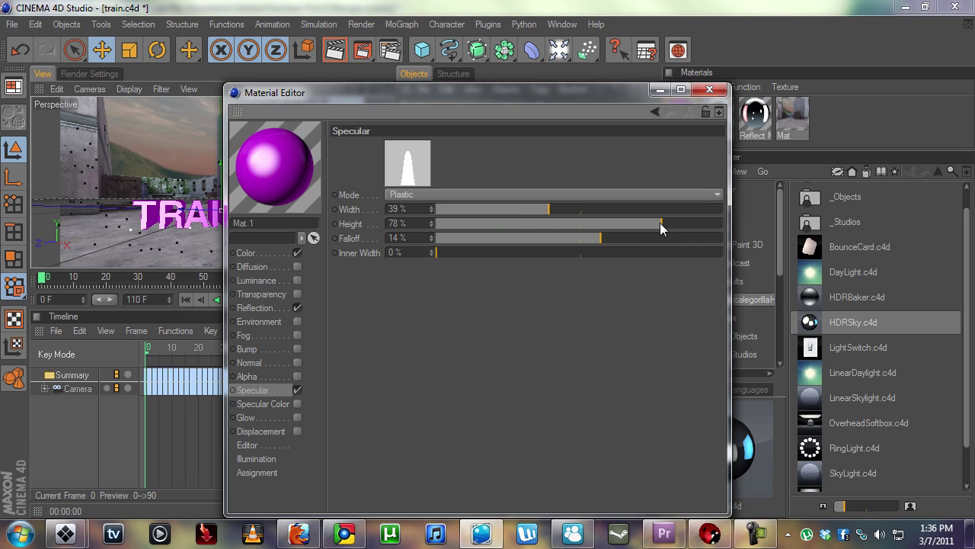
pyautogui.click(573, 239)
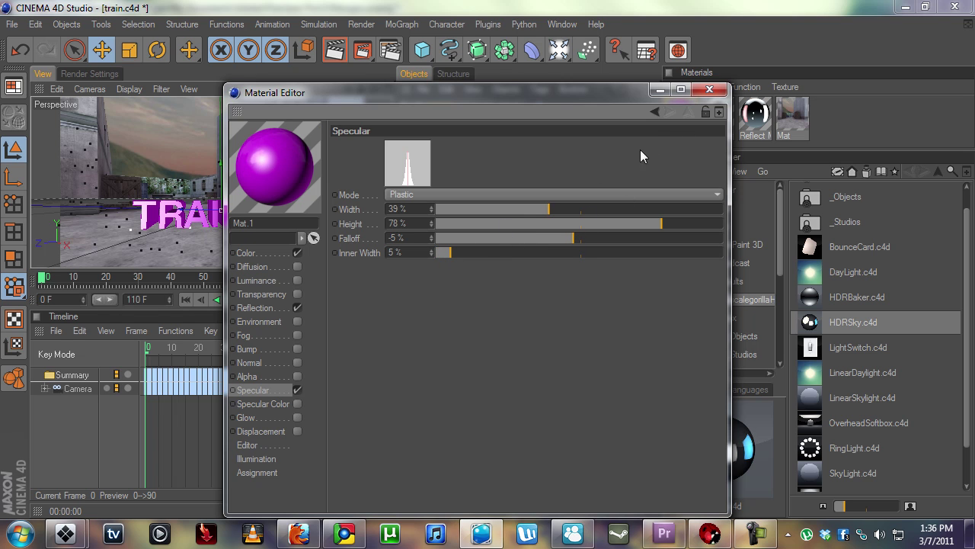
pyautogui.click(709, 90)
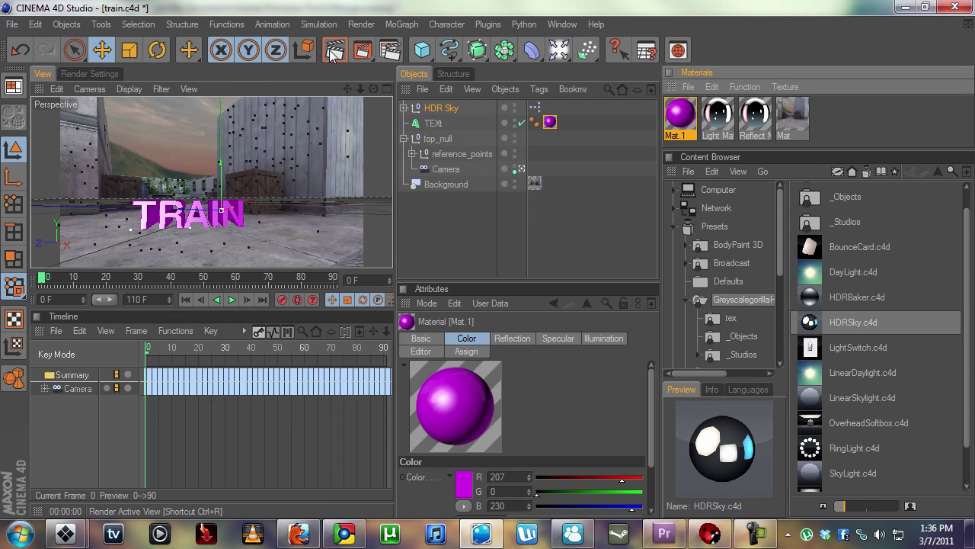
pyautogui.click(333, 50)
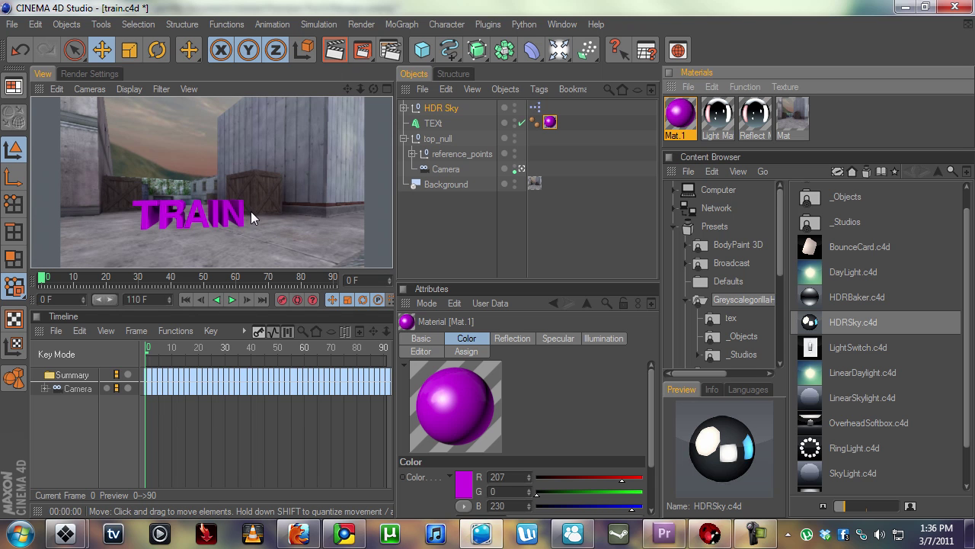
# - Darken the text material's colour to R 132, G 41, B 142 and render a preview
pyautogui.click(442, 109)
pyautogui.click(449, 186)
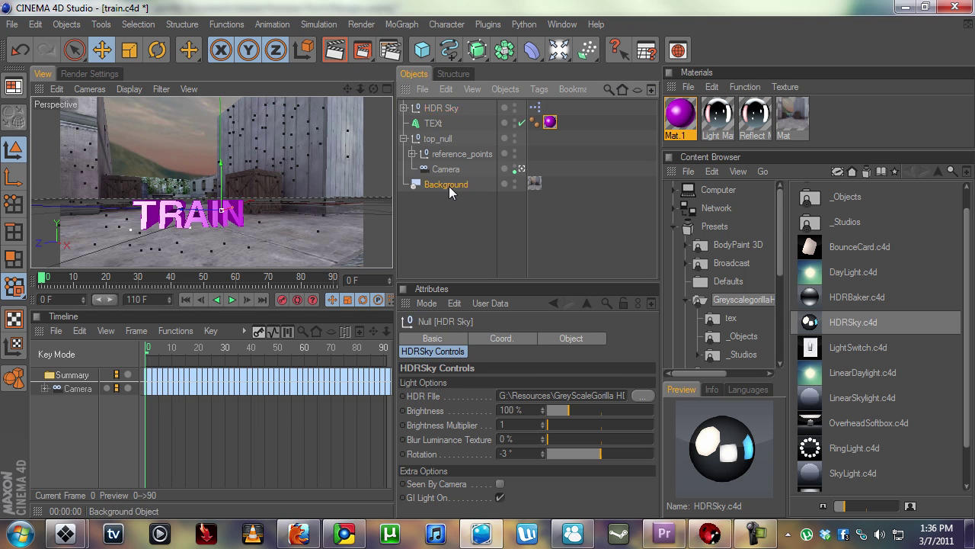
pyautogui.doubleClick(680, 115)
pyautogui.click(266, 252)
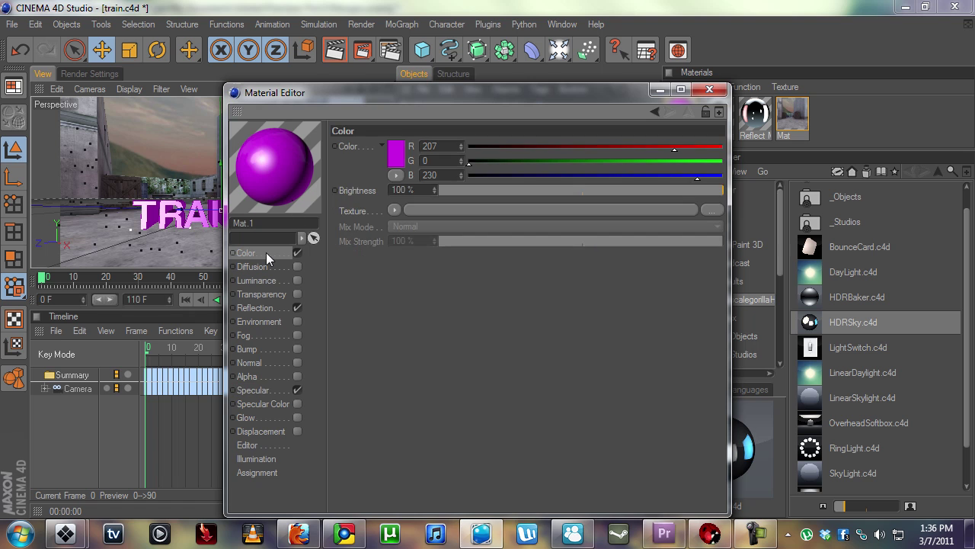
pyautogui.click(393, 156)
pyautogui.moveTo(390, 124); pyautogui.dragTo(371, 137)
pyautogui.click(361, 222)
pyautogui.moveTo(355, 93); pyautogui.dragTo(472, 90)
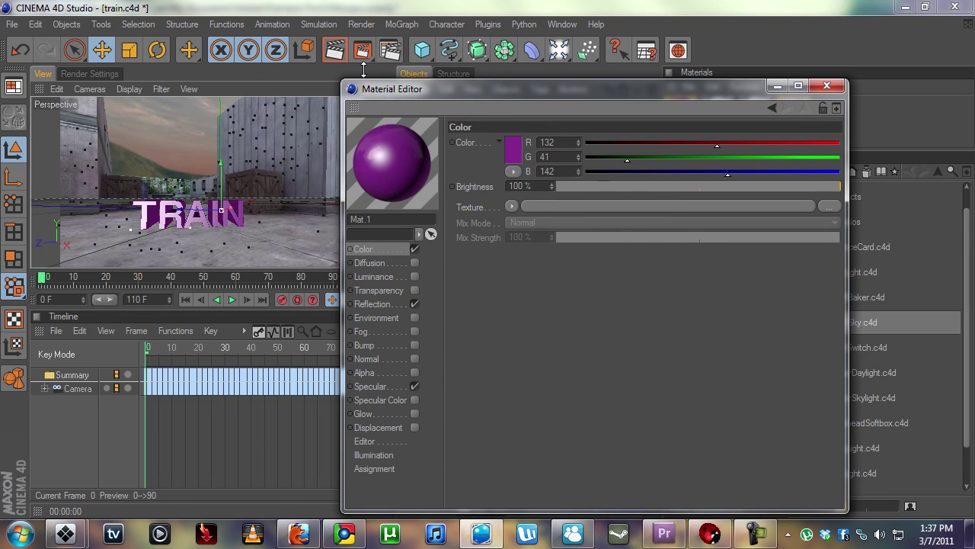
pyautogui.click(345, 54)
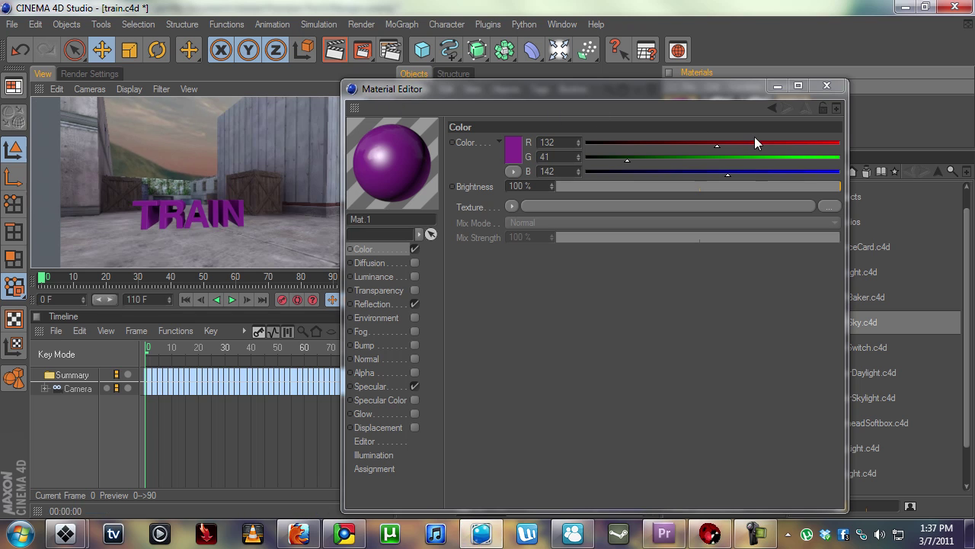
# - Brighten the text material's colour to R 188, G 55, B 202 and render the view again
pyautogui.click(520, 149)
pyautogui.moveTo(495, 135); pyautogui.dragTo(496, 116)
pyautogui.click(485, 224)
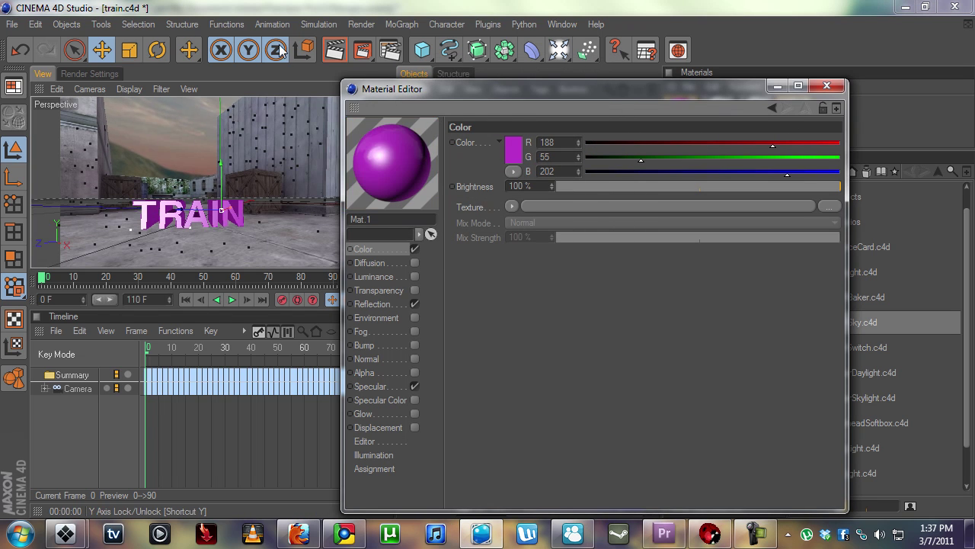
pyautogui.click(827, 84)
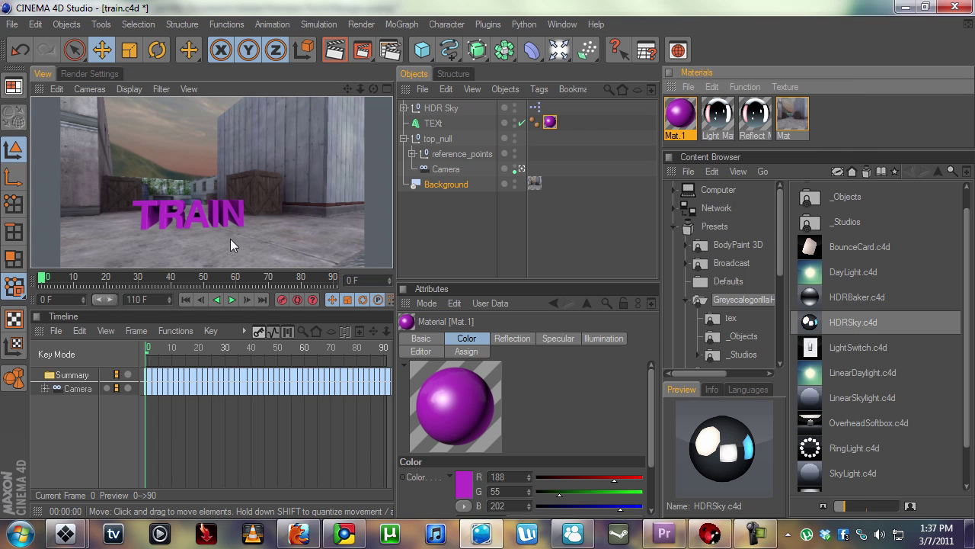
# - Raise the text material's reflection to 7% brightness and 15% mix strength, and test it in a render
pyautogui.doubleClick(683, 116)
pyautogui.click(256, 307)
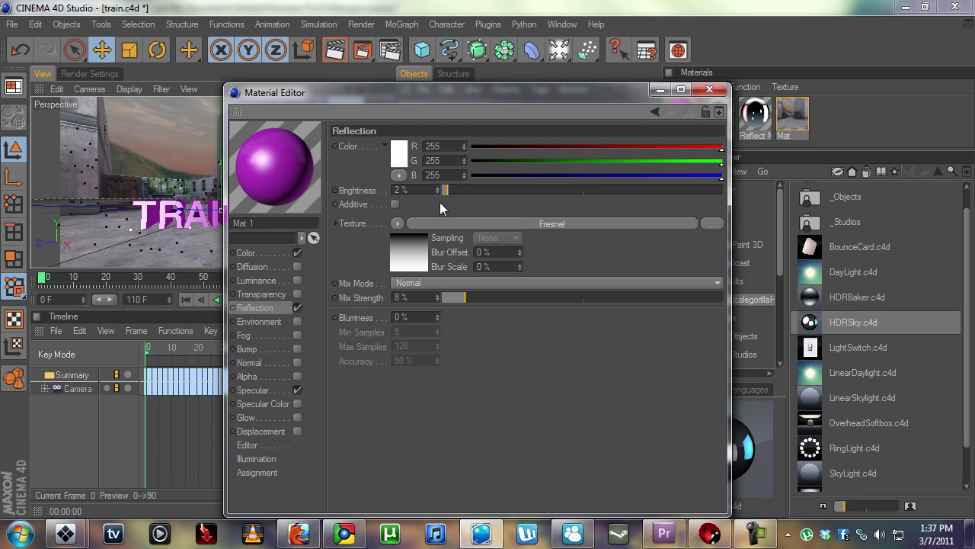
pyautogui.moveTo(468, 298); pyautogui.dragTo(483, 299)
pyautogui.moveTo(339, 92); pyautogui.dragTo(401, 93)
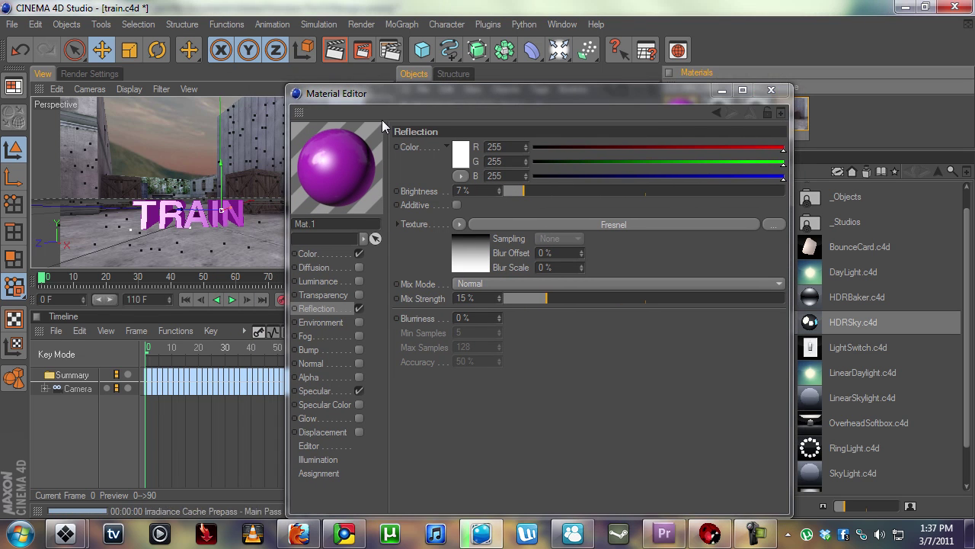
pyautogui.click(771, 90)
# - Show the HDR Sky to the camera, rotate it to -89°, hide it again and render the view
pyautogui.click(432, 110)
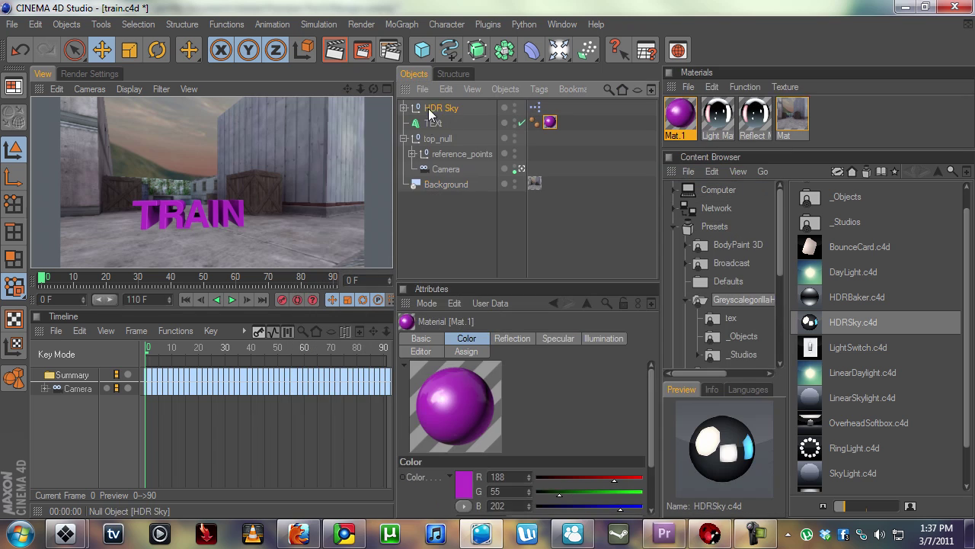
pyautogui.click(500, 484)
pyautogui.moveTo(581, 454); pyautogui.dragTo(499, 478)
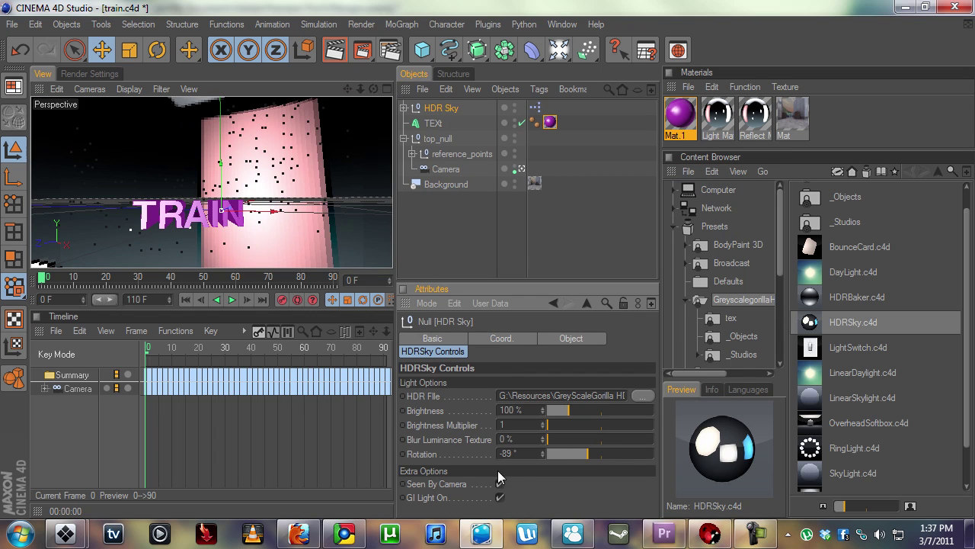
pyautogui.click(500, 483)
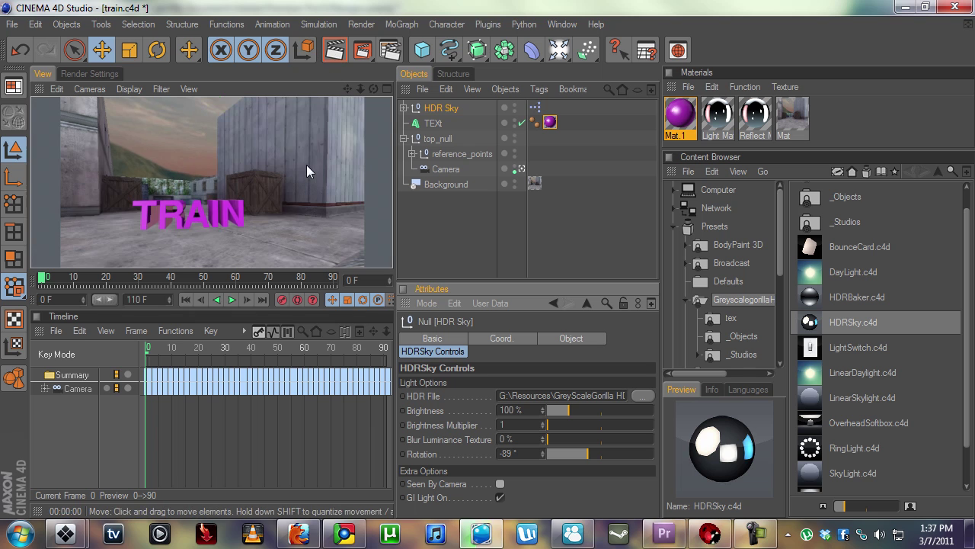
# - Rotate the HDR Sky to -180° with it temporarily seen by the camera, hide it again and render the result
pyautogui.click(499, 483)
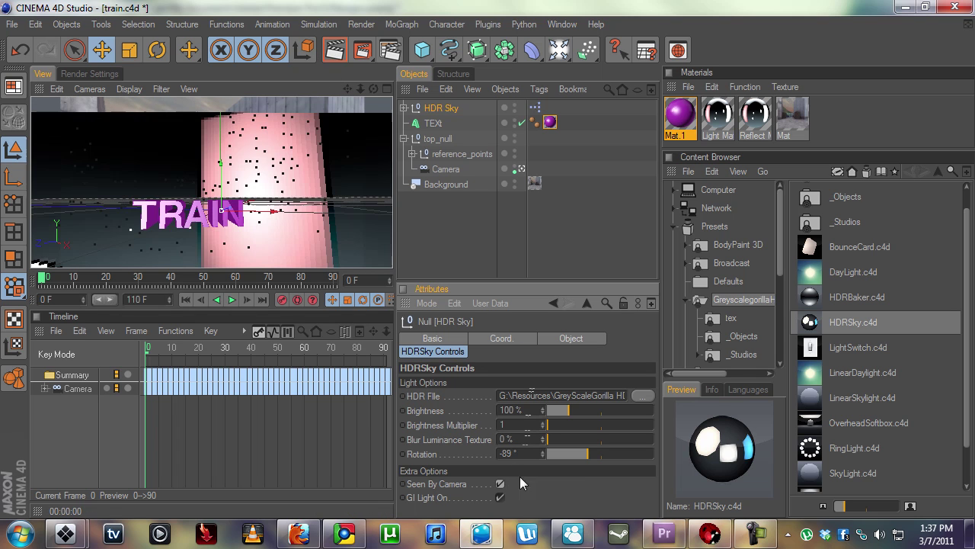
pyautogui.moveTo(597, 451); pyautogui.dragTo(519, 462)
pyautogui.click(499, 483)
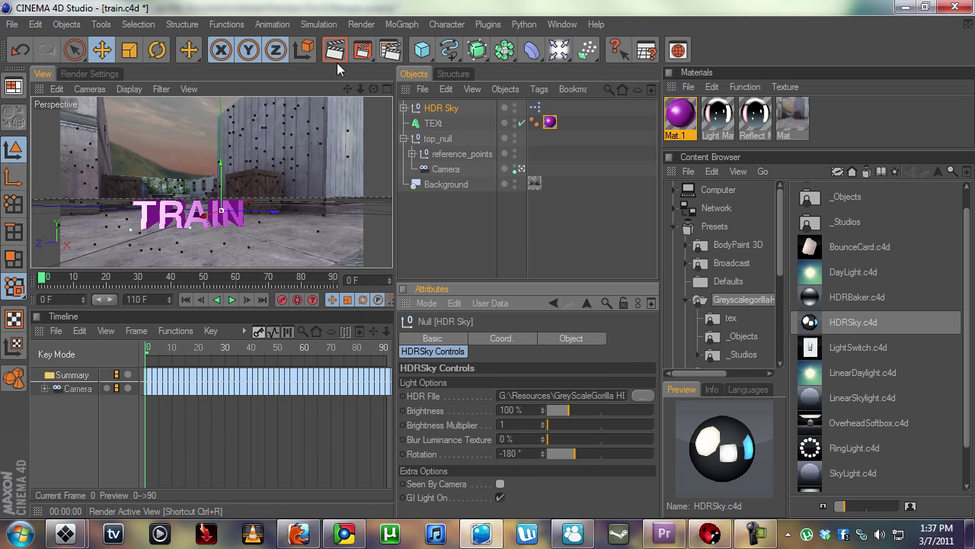
pyautogui.click(336, 58)
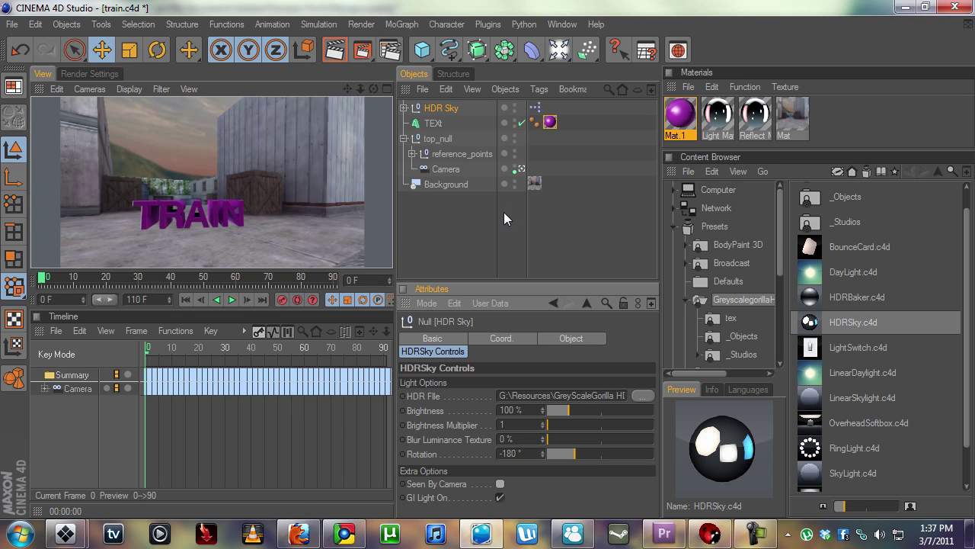
# - Add a Plane object at frame 35 and, outside the tracked camera view, move it under the TRAIN text
pyautogui.moveTo(168, 276)
pyautogui.mouseDown()
pyautogui.moveTo(202, 280)
pyautogui.moveTo(115, 274)
pyautogui.moveTo(158, 284)
pyautogui.mouseUp()
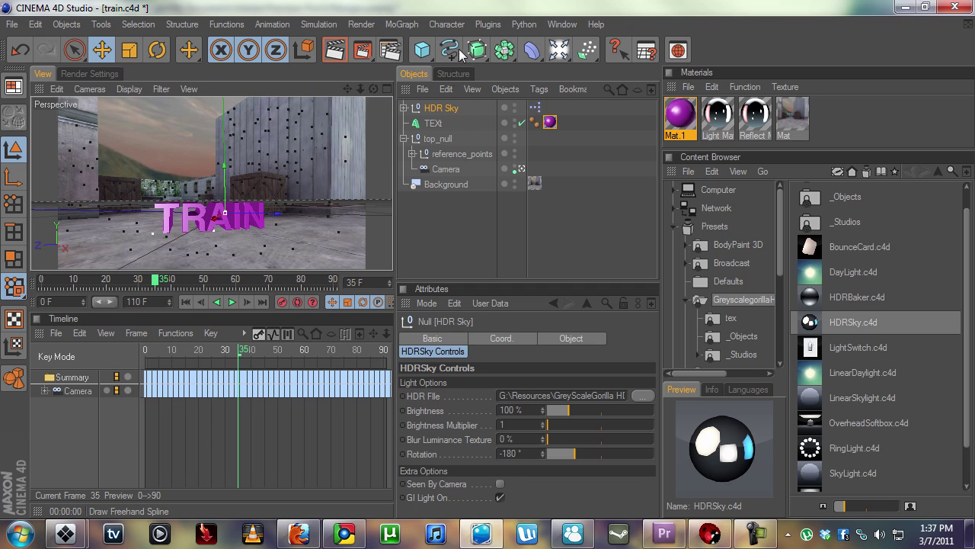
pyautogui.moveTo(422, 49); pyautogui.dragTo(561, 96)
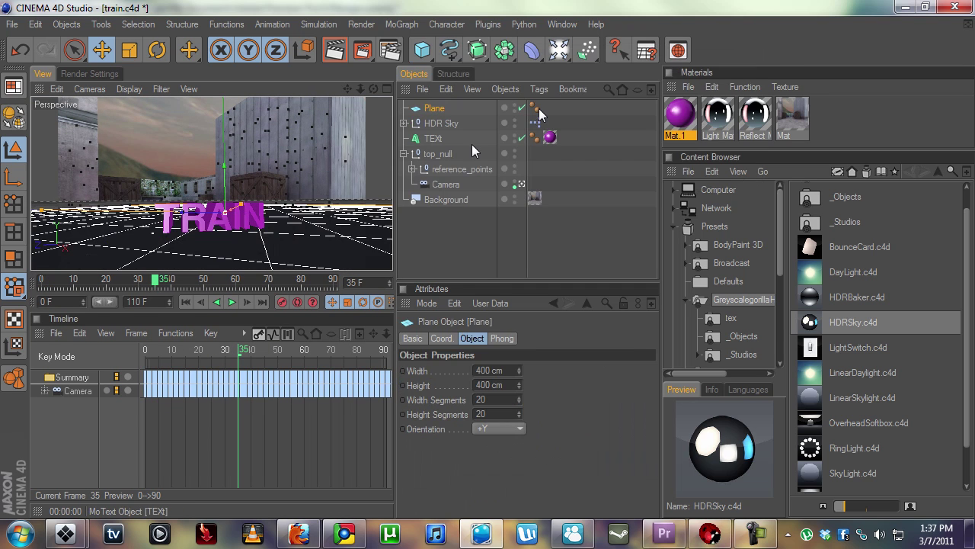
pyautogui.click(522, 184)
pyautogui.scroll(-8, 240, 169)
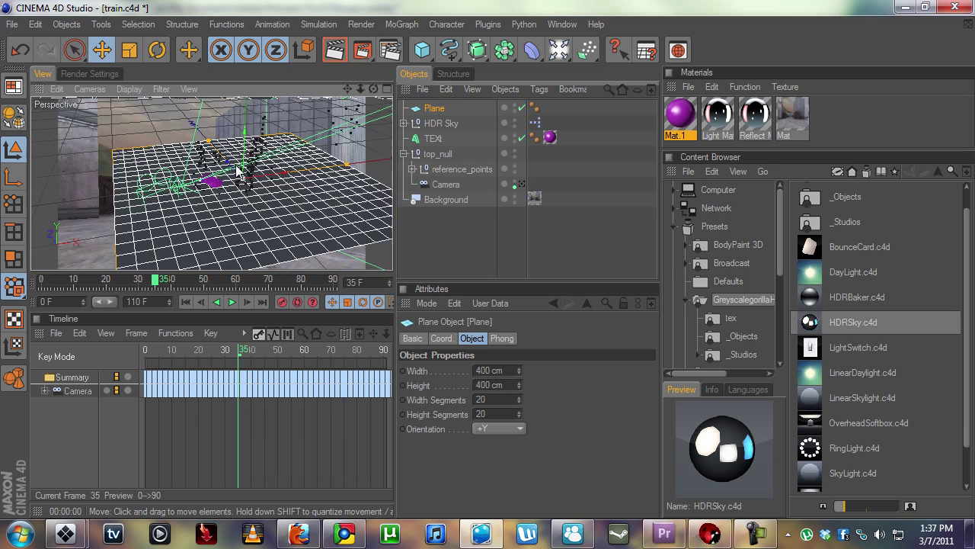
pyautogui.scroll(3, 266, 186)
pyautogui.keyDown('alt'); pyautogui.moveTo(287, 175); pyautogui.dragTo(211, 166); pyautogui.keyUp('alt')
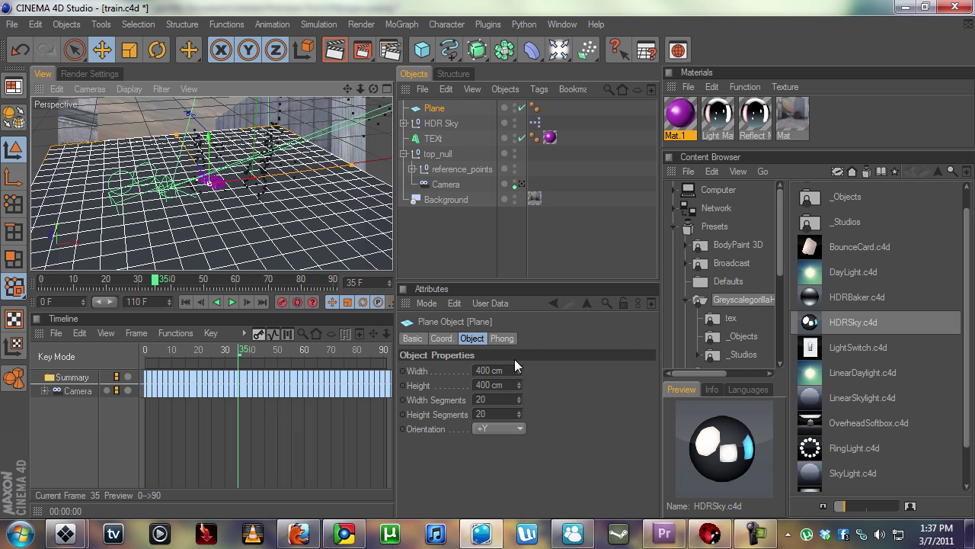
# - Set the Plane's width and height segments to 1 each and return to the tracked camera view
pyautogui.click(508, 399)
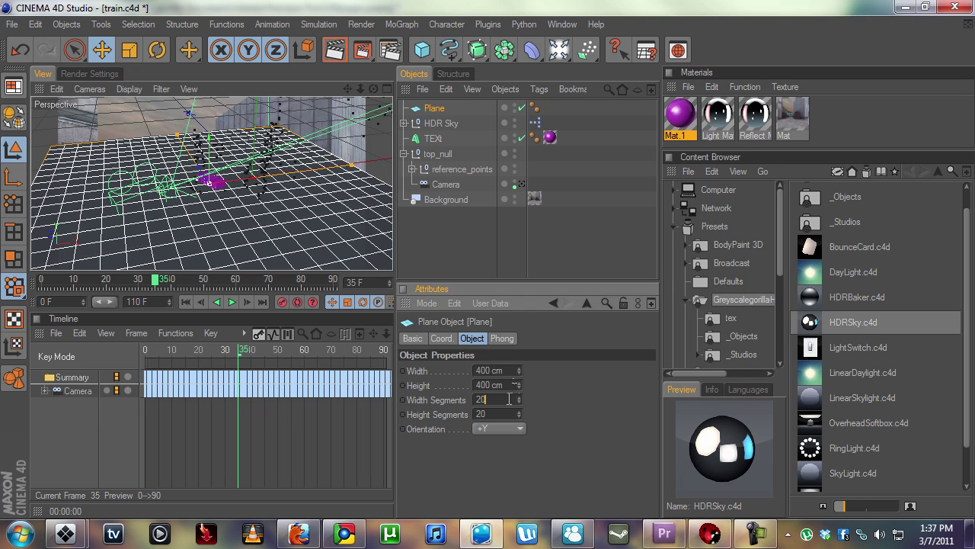
pyautogui.write('1')
pyautogui.press('Tab')
pyautogui.write('1')
pyautogui.press('Return')
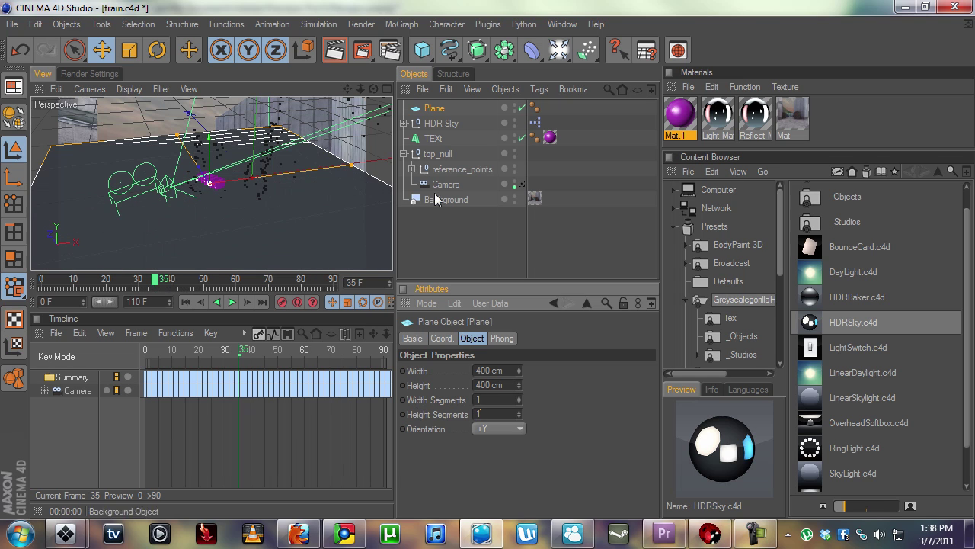
pyautogui.click(438, 230)
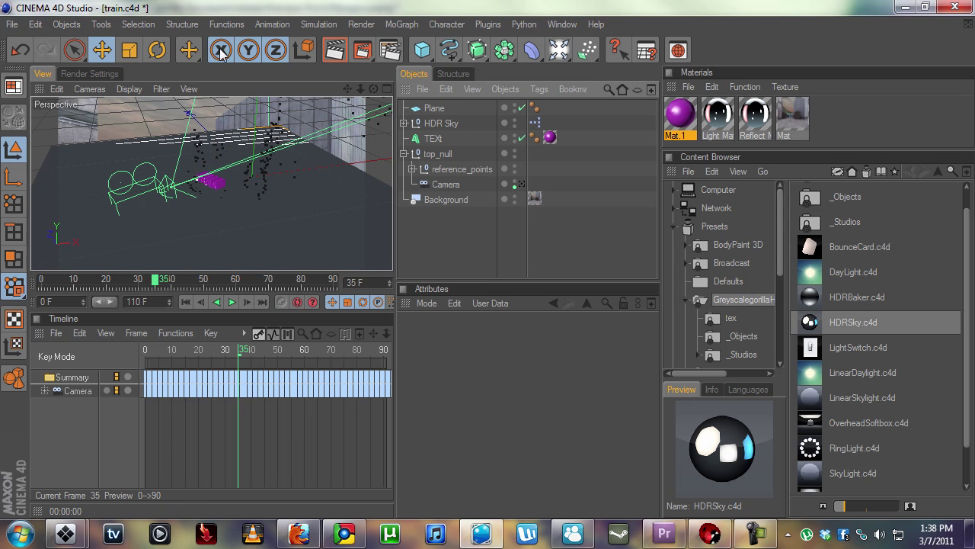
pyautogui.click(521, 184)
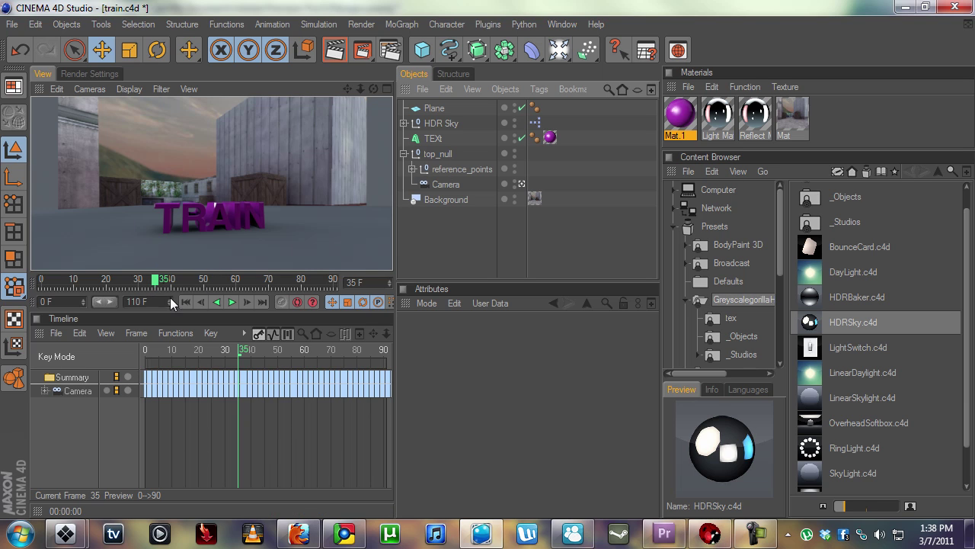
# - Add Ambient Occlusion to the render settings with a 5 cm minimum ray length and render the view
pyautogui.click(80, 74)
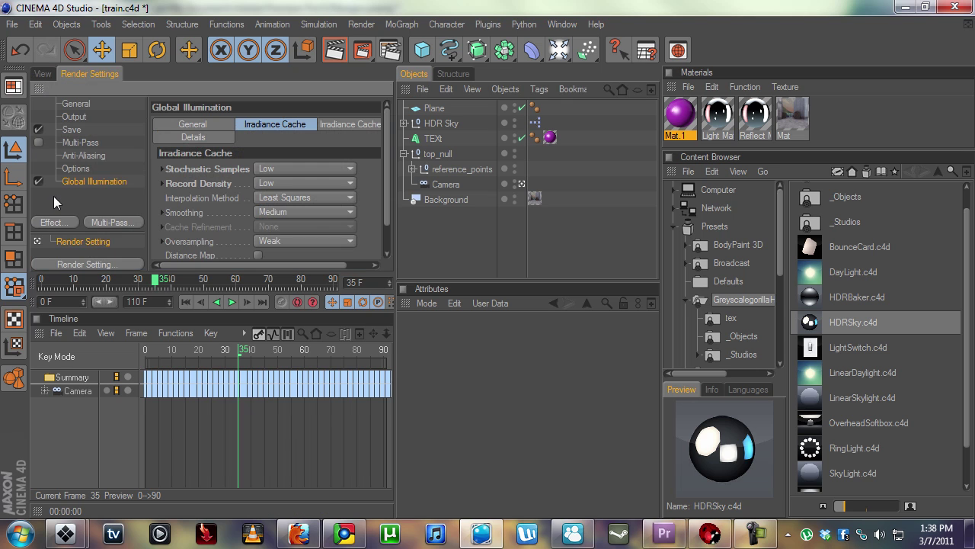
pyautogui.rightClick(55, 196)
pyautogui.click(97, 250)
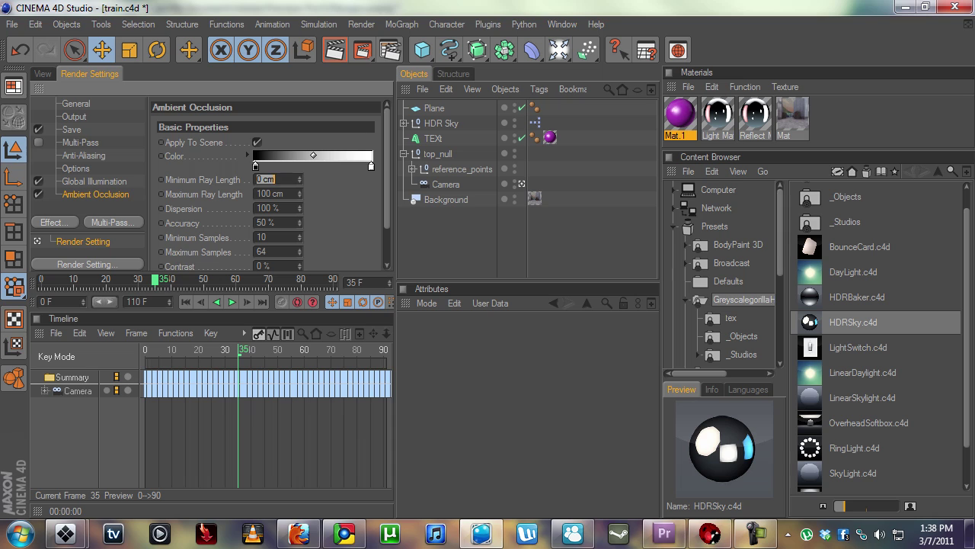
pyautogui.press('Return')
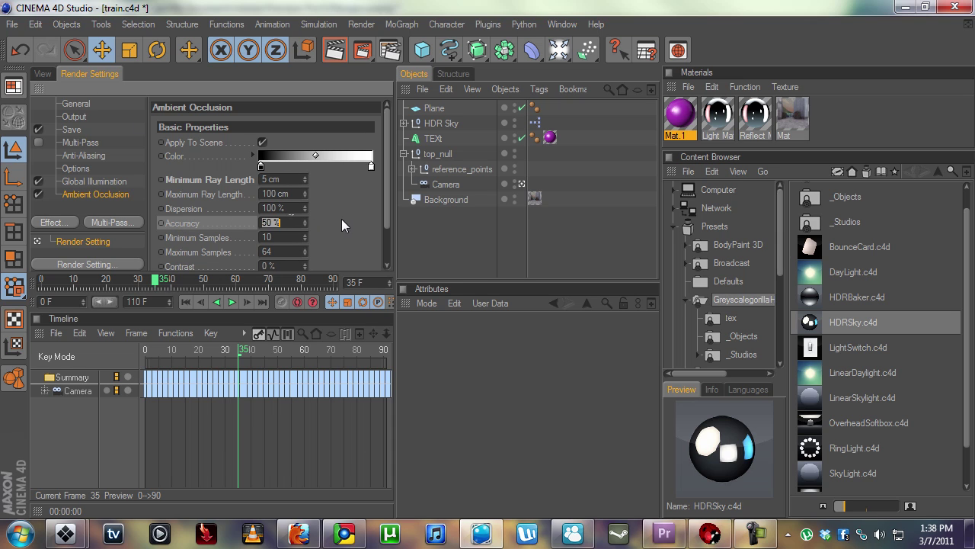
pyautogui.click(51, 75)
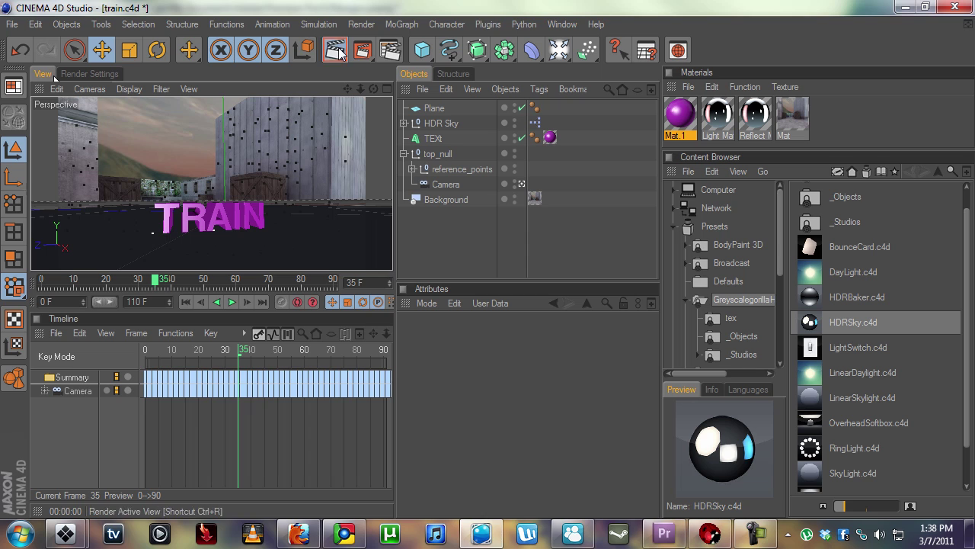
pyautogui.hotkey('ctrl', 'r')
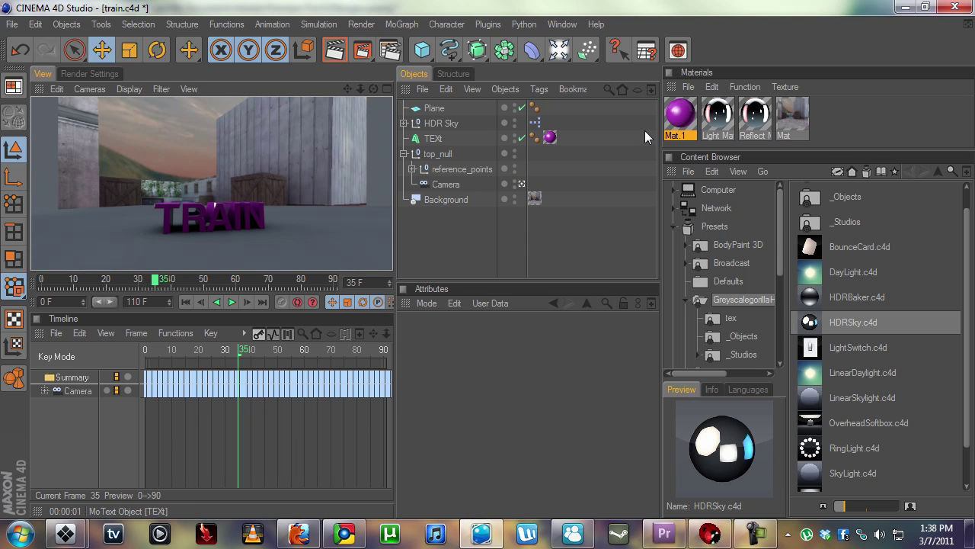
# - Raise the text material's color brightness to 117% and test it in renders at the current frame and frame 40
pyautogui.doubleClick(679, 114)
pyautogui.click(245, 253)
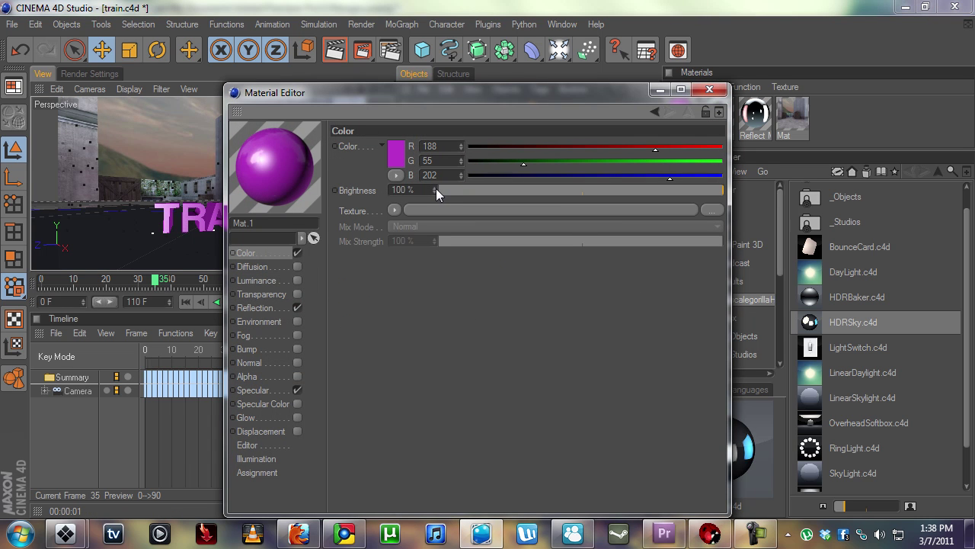
pyautogui.moveTo(434, 189); pyautogui.dragTo(434, 175)
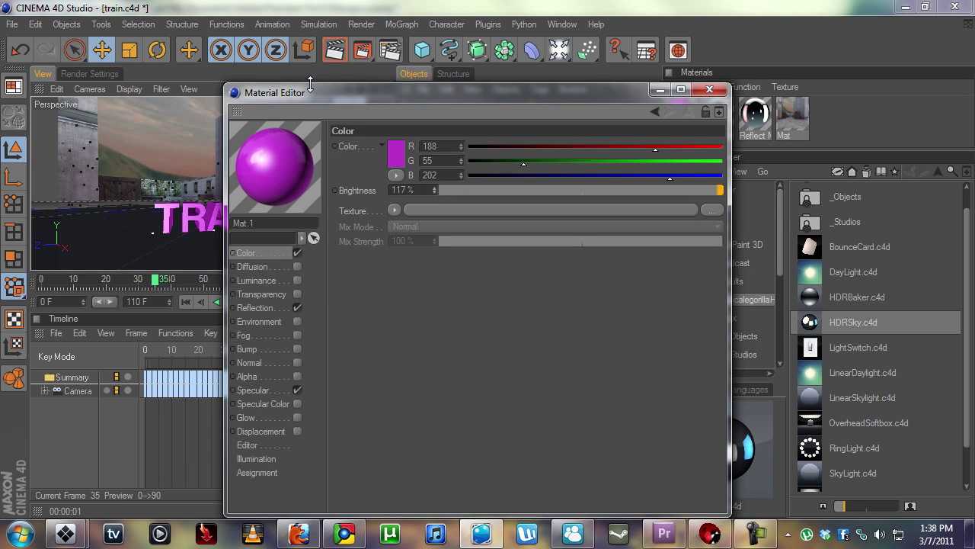
pyautogui.moveTo(310, 88); pyautogui.dragTo(444, 91)
pyautogui.hotkey('ctrl', 'r')
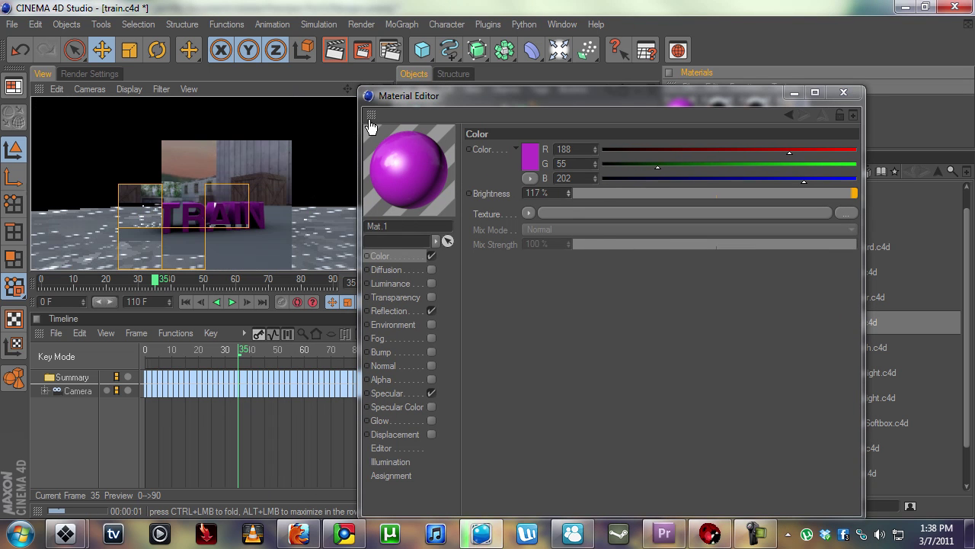
pyautogui.moveTo(705, 102); pyautogui.dragTo(628, 110)
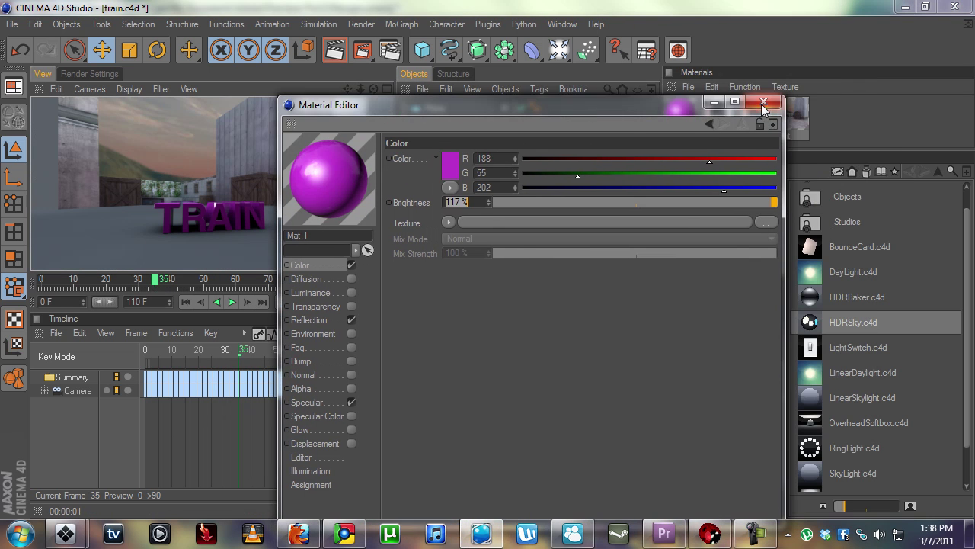
pyautogui.click(763, 105)
pyautogui.moveTo(162, 281)
pyautogui.mouseDown()
pyautogui.moveTo(270, 275)
pyautogui.moveTo(71, 268)
pyautogui.moveTo(171, 273)
pyautogui.mouseUp()
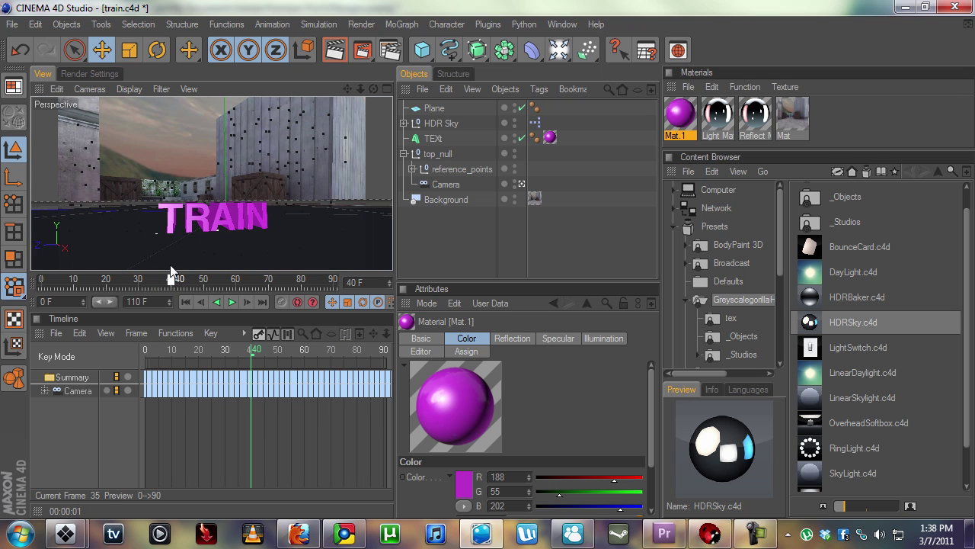
pyautogui.click(334, 50)
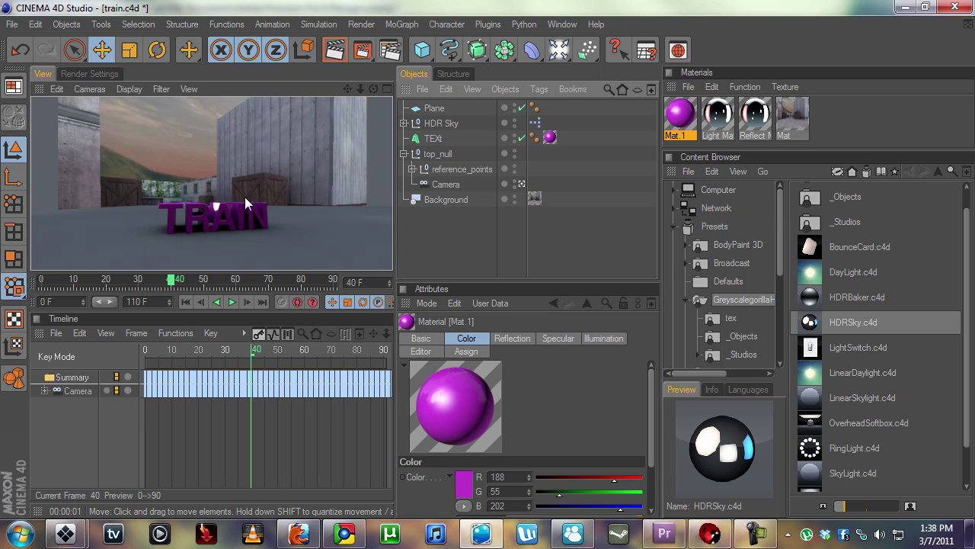
# - Lower the text material's reflection brightness to 1% and render the view again
pyautogui.click(678, 116)
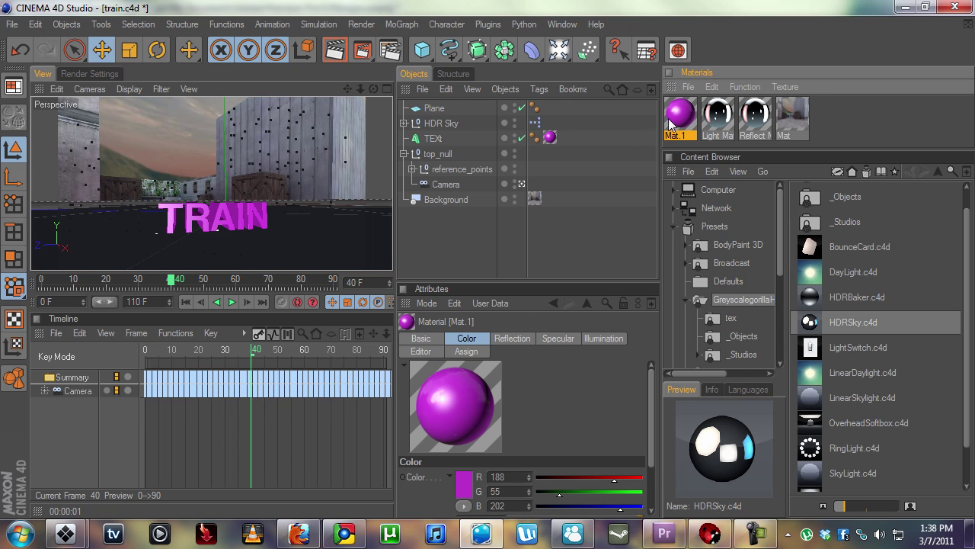
pyautogui.doubleClick(672, 123)
pyautogui.click(251, 308)
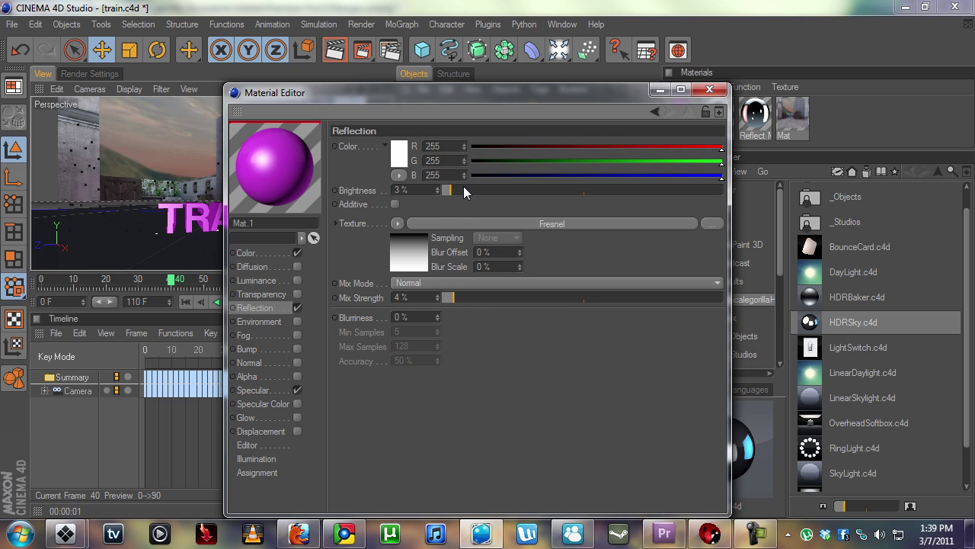
pyautogui.moveTo(371, 95); pyautogui.dragTo(493, 82)
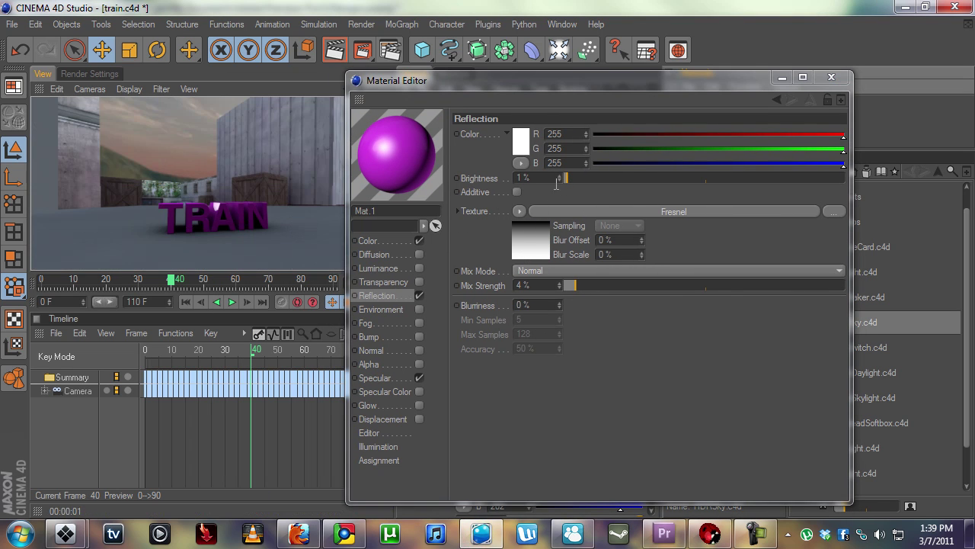
pyautogui.click(831, 77)
pyautogui.click(426, 110)
pyautogui.click(447, 197)
pyautogui.click(445, 165)
pyautogui.click(446, 169)
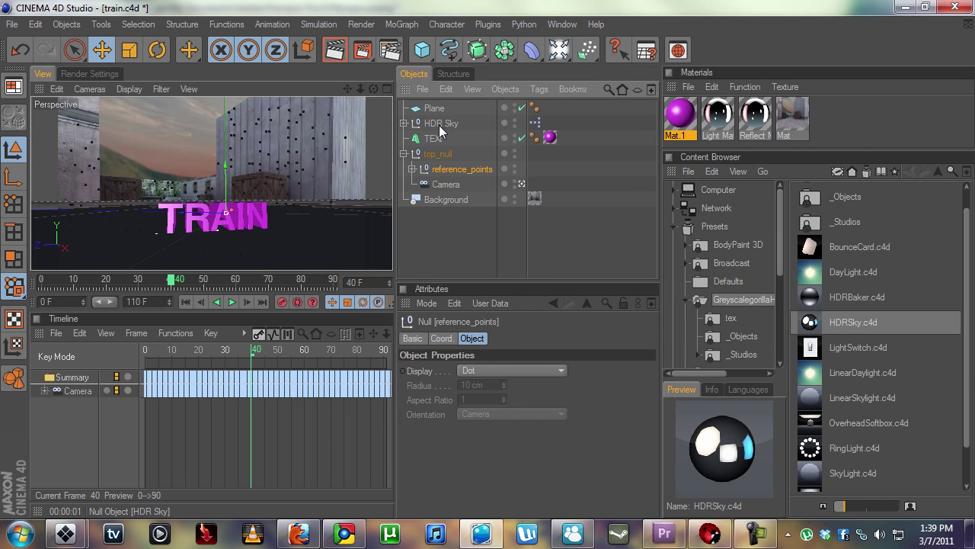
# - Rotate the HDR Sky to 8° with it temporarily seen by the camera, hide it again and render the view
pyautogui.click(439, 124)
pyautogui.click(500, 484)
pyautogui.click(499, 497)
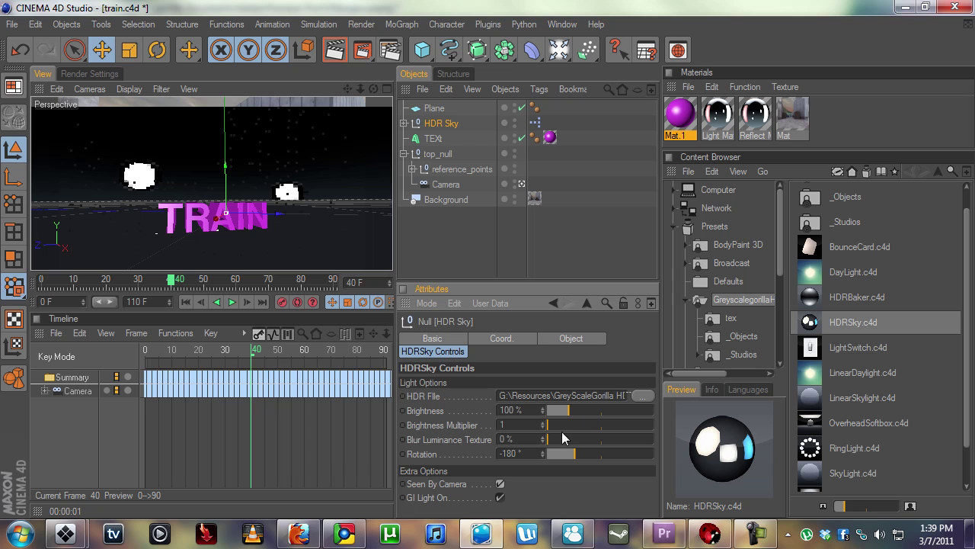
pyautogui.moveTo(575, 454); pyautogui.dragTo(582, 453)
pyautogui.moveTo(598, 454); pyautogui.dragTo(603, 454)
pyautogui.click(499, 484)
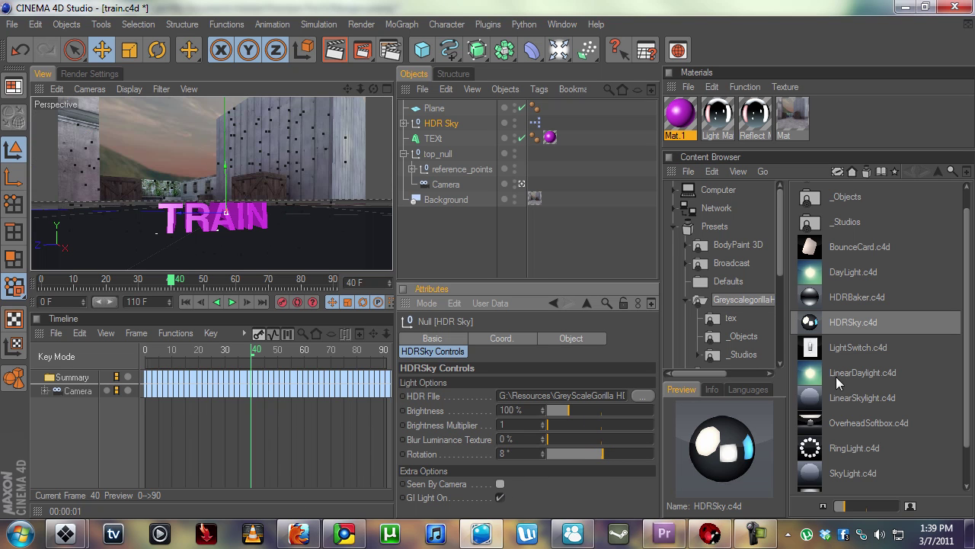
pyautogui.click(831, 397)
pyautogui.click(334, 49)
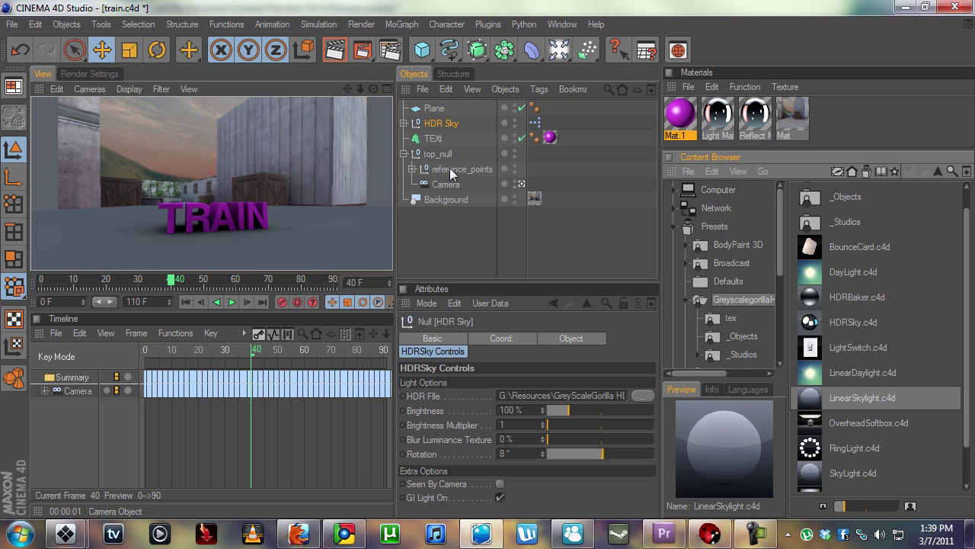
# - Add a Compositing tag to the text object and enable object buffer 1 on it
pyautogui.click(440, 138)
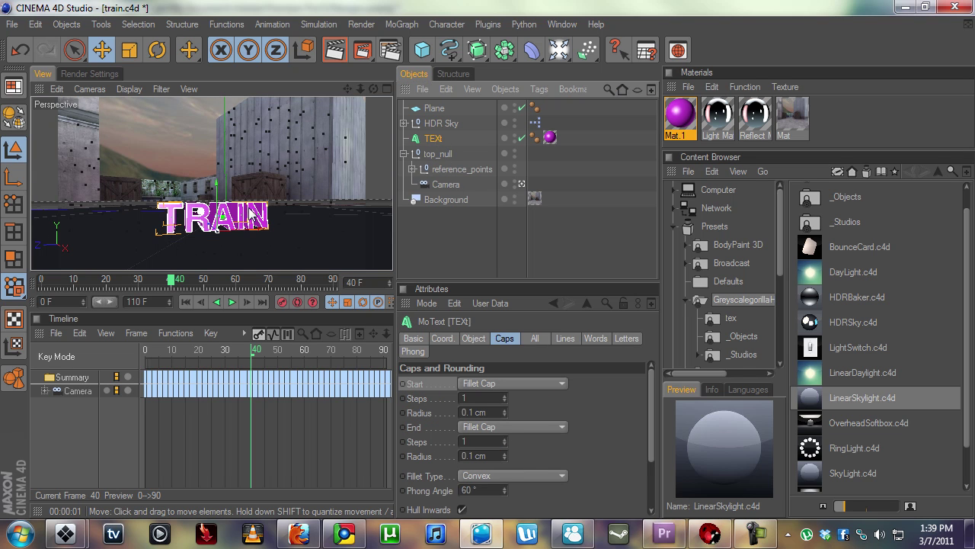
pyautogui.rightClick(436, 139)
pyautogui.moveTo(562, 34)
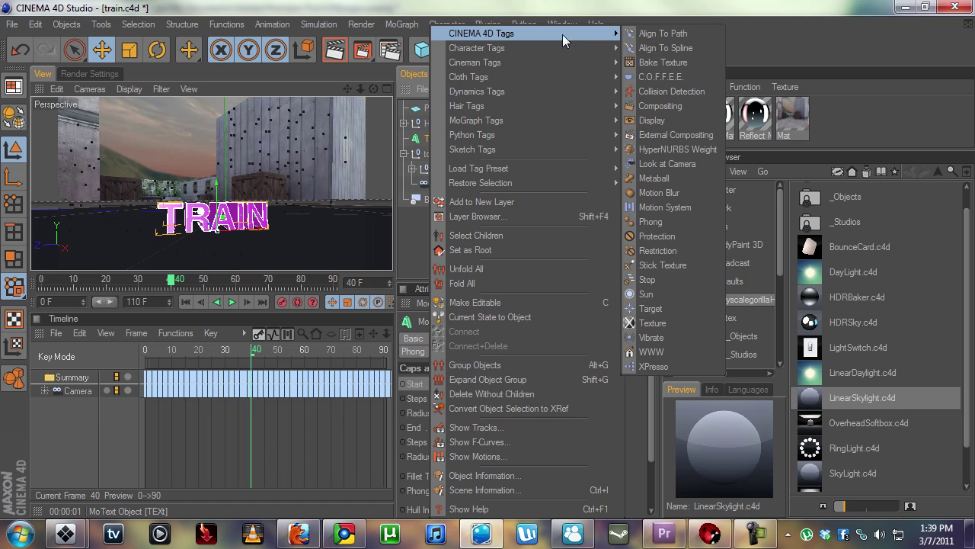
pyautogui.click(675, 106)
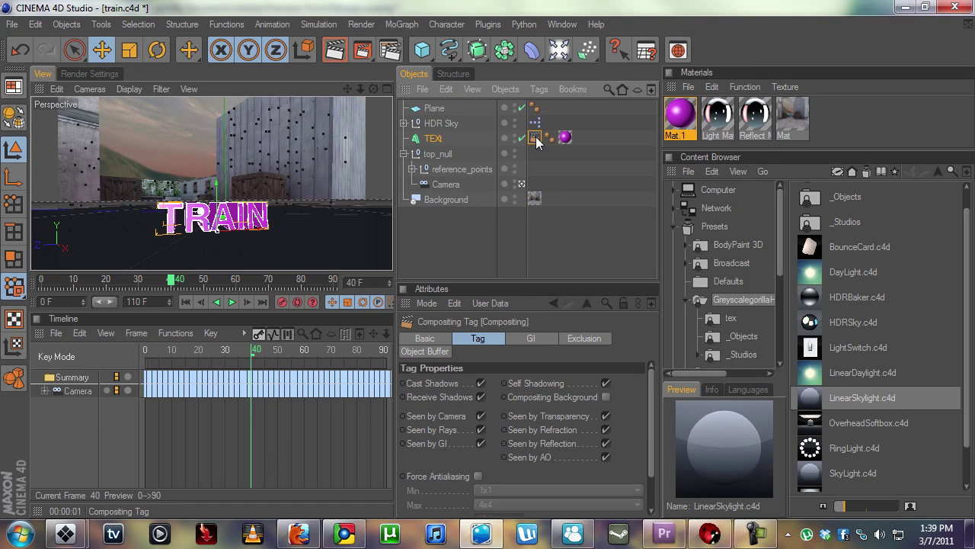
pyautogui.click(435, 351)
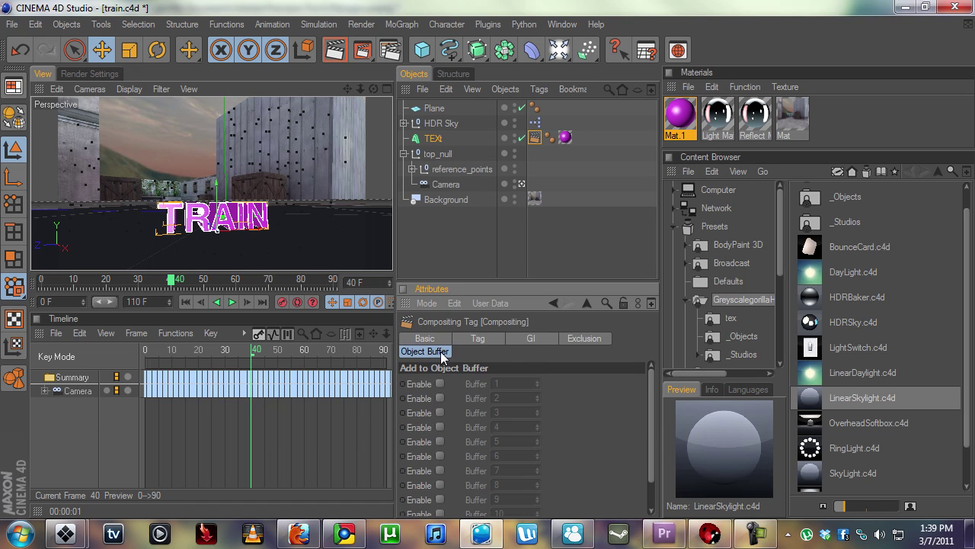
pyautogui.click(440, 383)
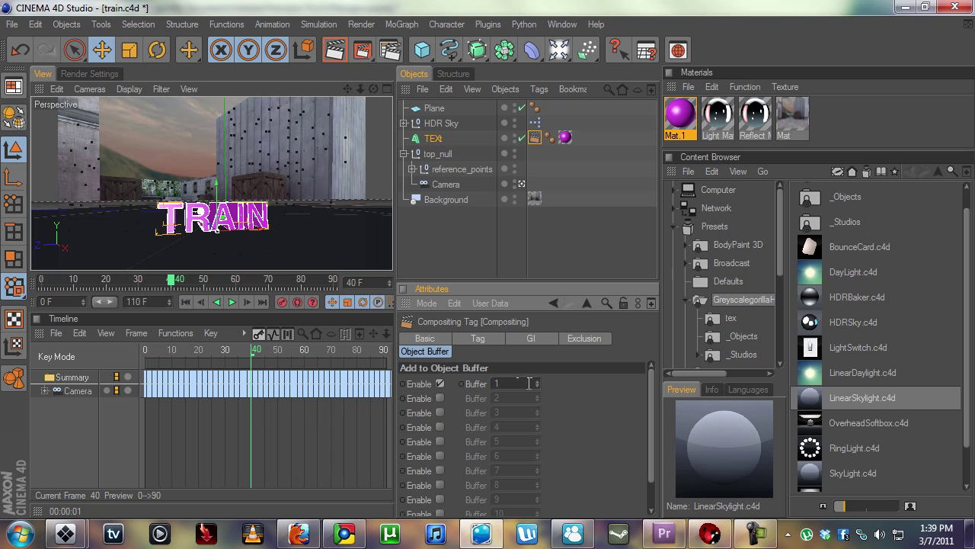
pyautogui.write('11')
pyautogui.doubleClick(506, 385)
pyautogui.click(450, 252)
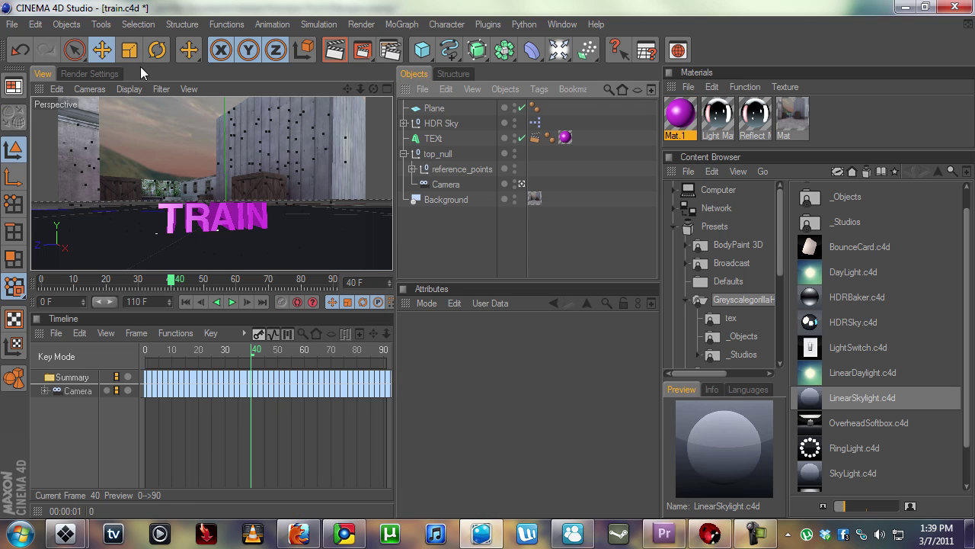
# - Enable Multi-Pass rendering and add an Object Buffer pass with Group ID 1 to match the text's compositing tag
pyautogui.click(86, 74)
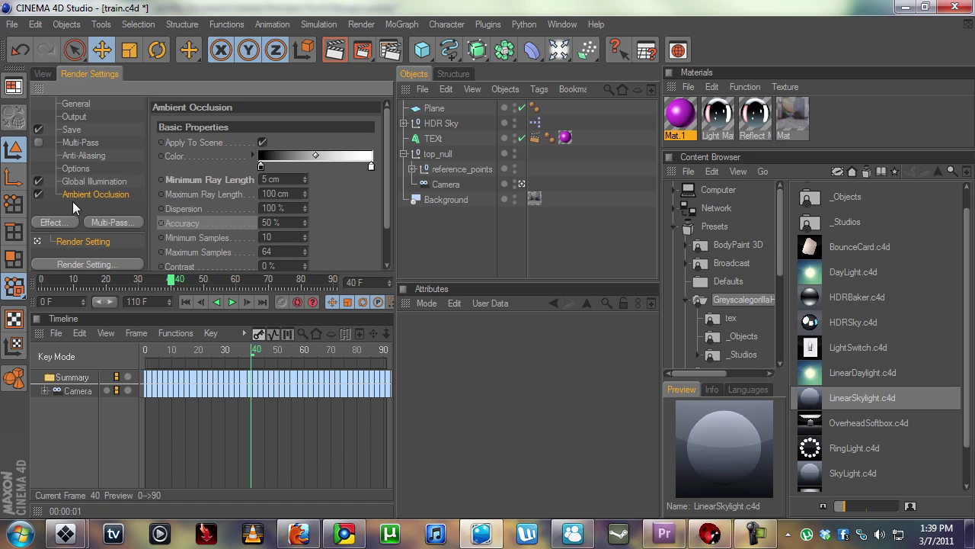
pyautogui.click(39, 143)
pyautogui.click(74, 143)
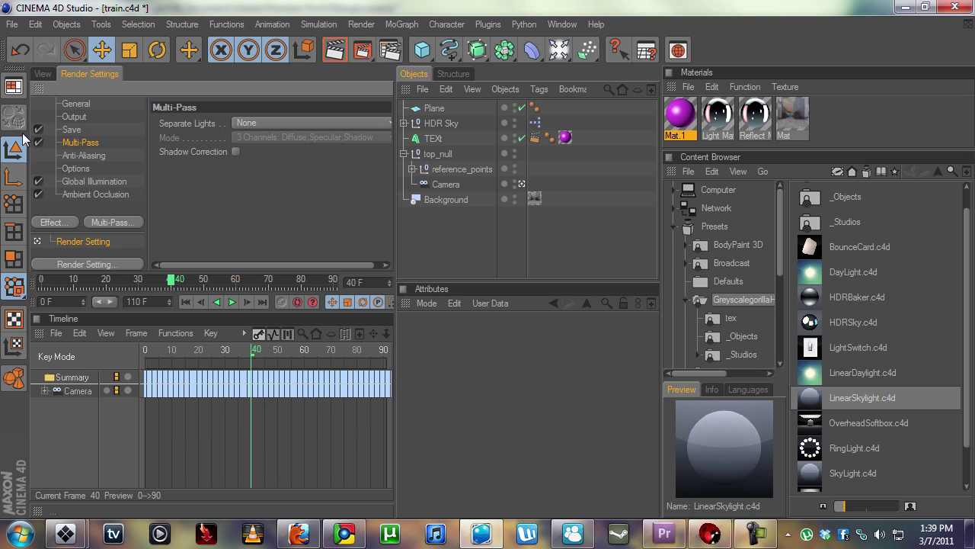
pyautogui.click(84, 156)
pyautogui.click(72, 141)
pyautogui.click(110, 222)
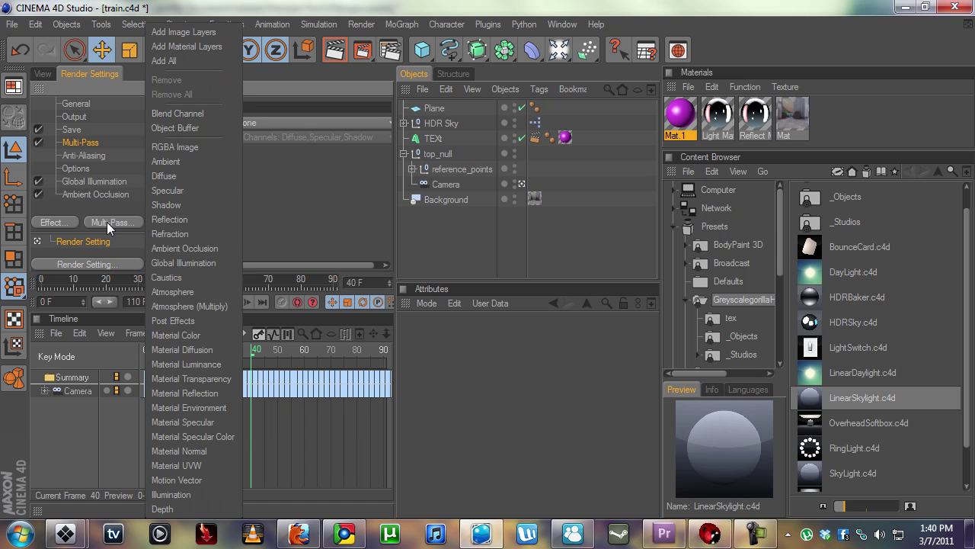
pyautogui.click(171, 128)
pyautogui.click(217, 128)
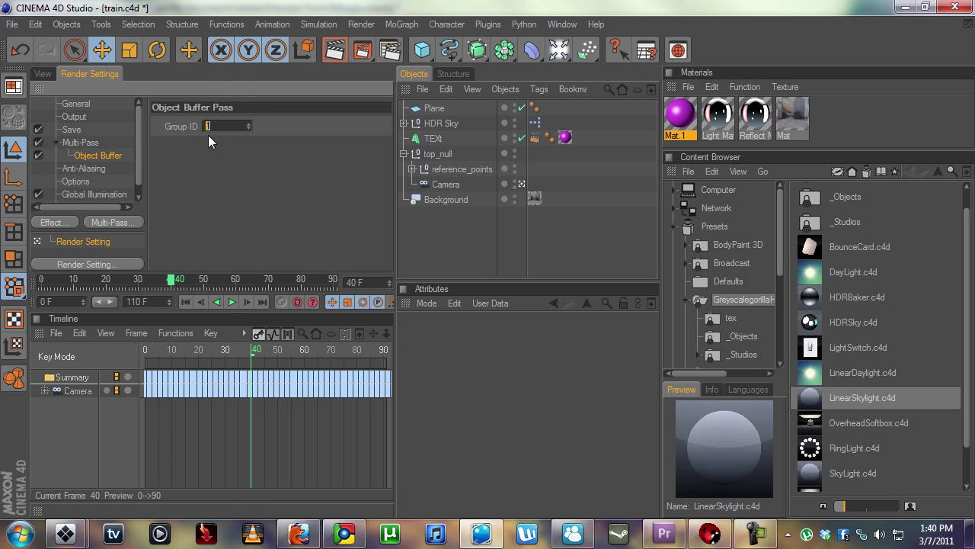
pyautogui.click(534, 138)
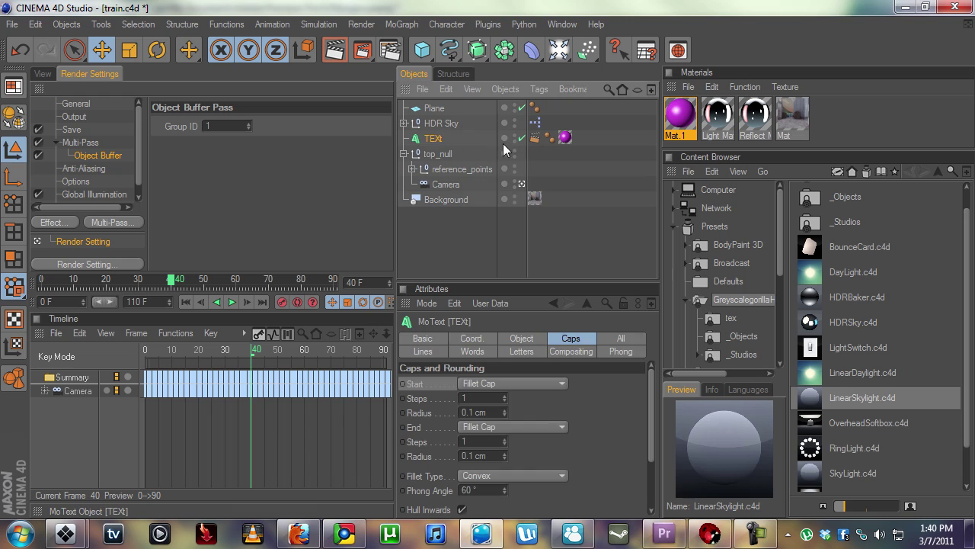
pyautogui.click(459, 143)
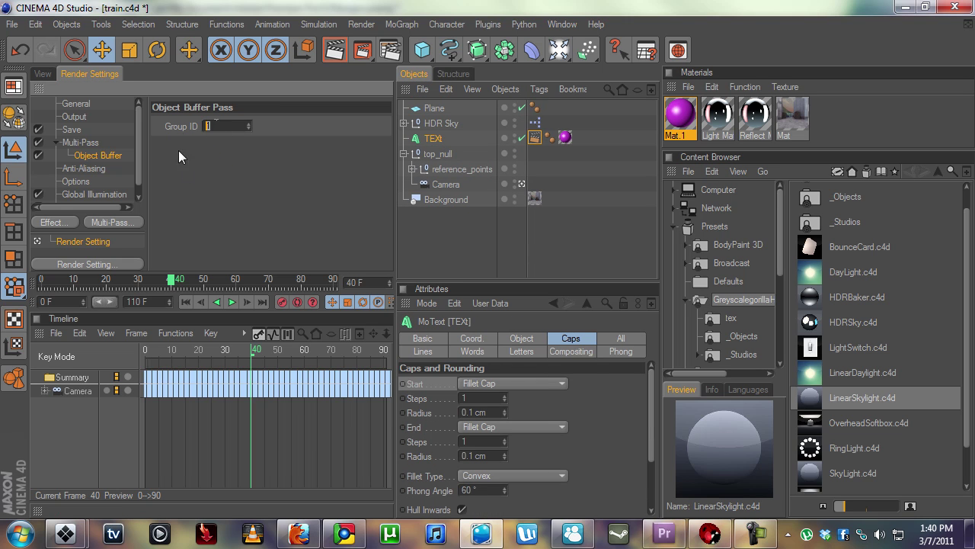
# - Add Ambient Occlusion, Motion Vector and Global Illumination passes to the Multi-Pass render settings
pyautogui.click(79, 142)
pyautogui.rightClick(79, 142)
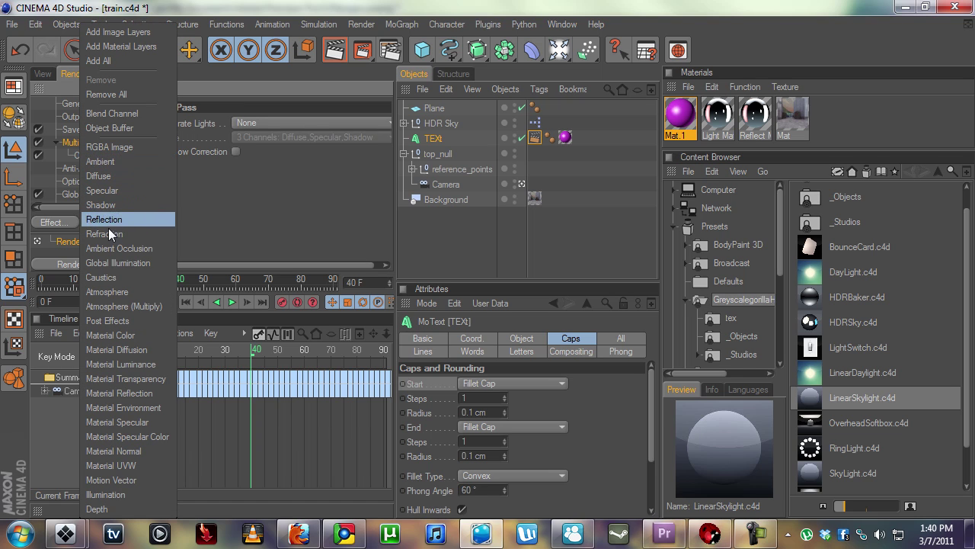
pyautogui.click(128, 249)
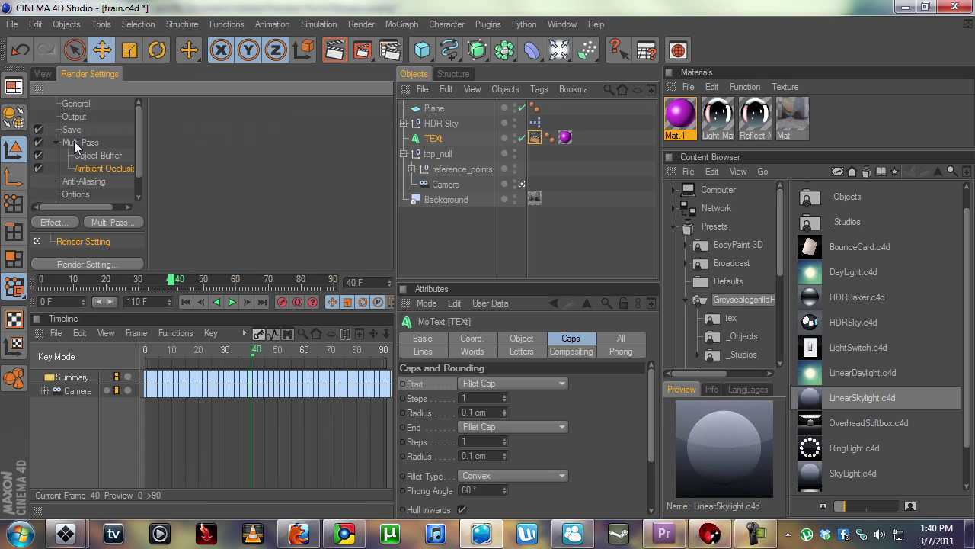
pyautogui.rightClick(76, 143)
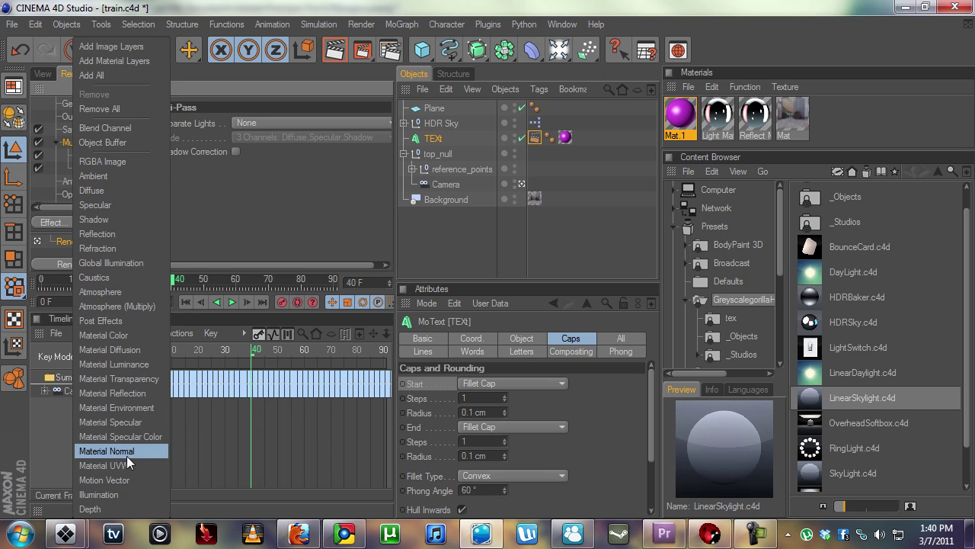
pyautogui.click(122, 480)
pyautogui.rightClick(75, 142)
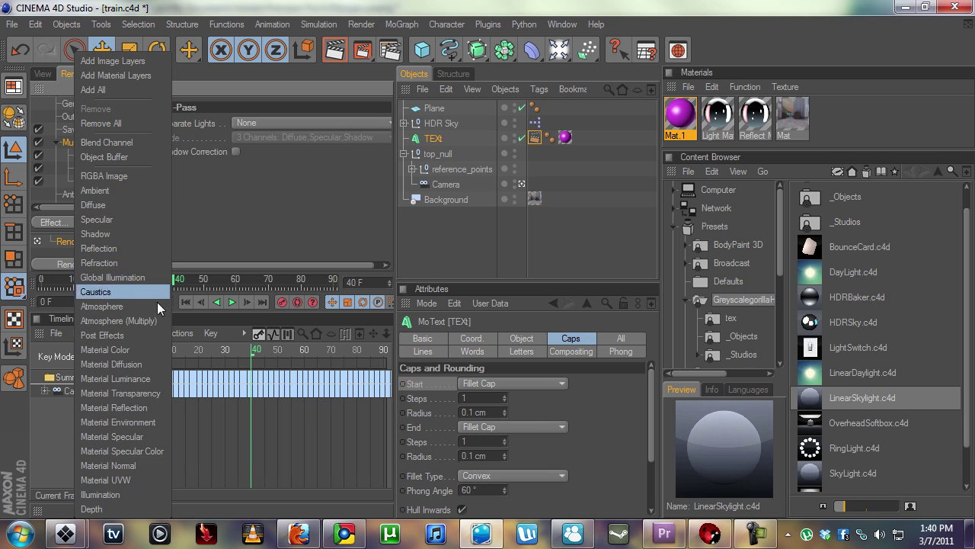
pyautogui.click(148, 275)
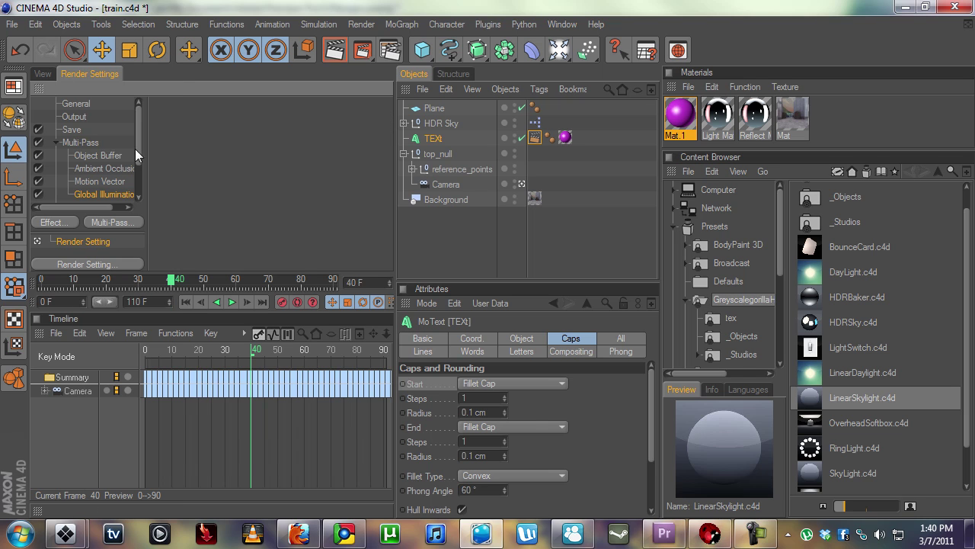
# - Add a Shadow pass to the Multi-Pass render settings and check the list of passes
pyautogui.rightClick(85, 144)
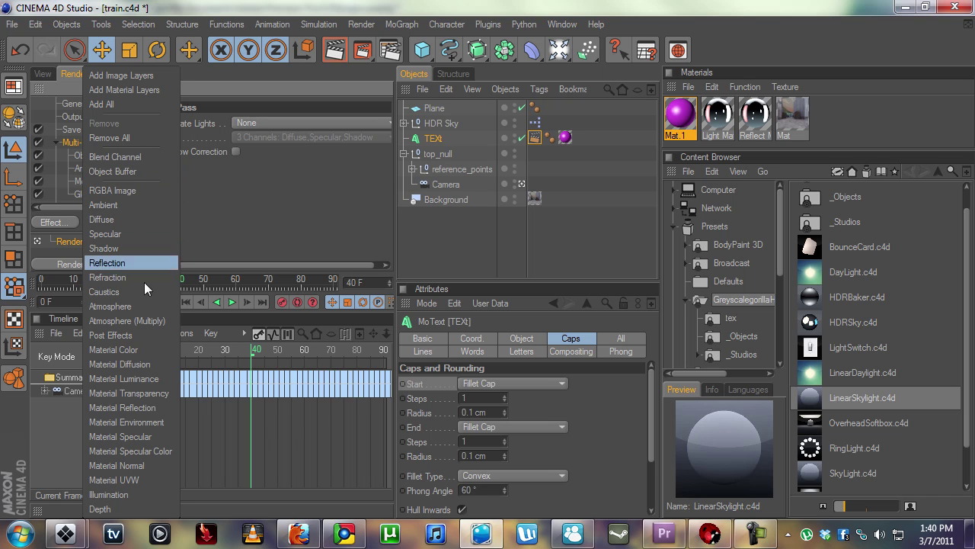
pyautogui.click(257, 221)
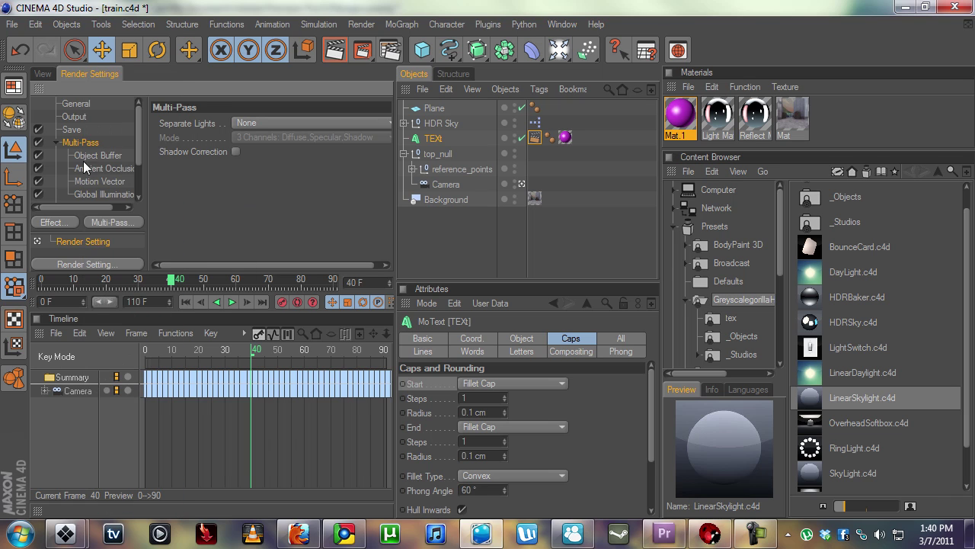
pyautogui.click(94, 157)
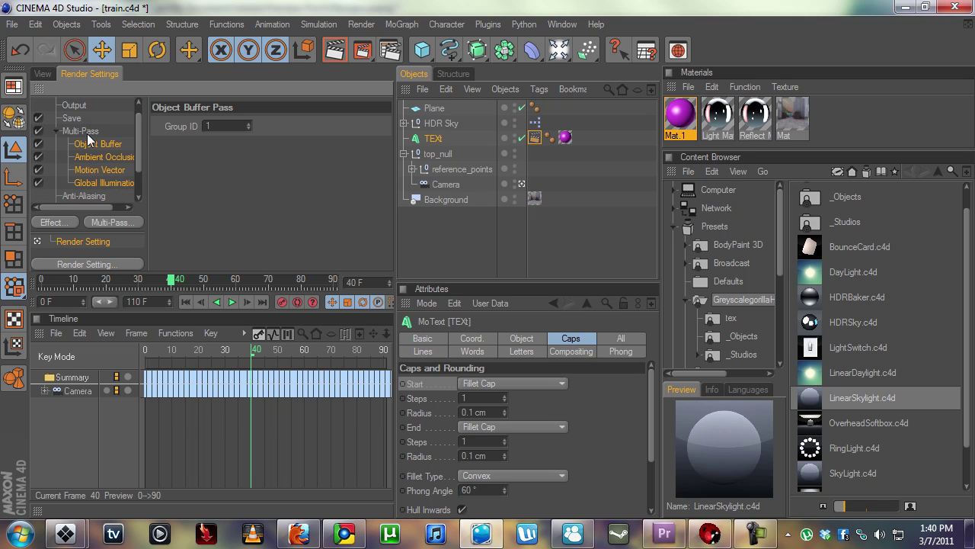
pyautogui.rightClick(80, 131)
pyautogui.click(116, 248)
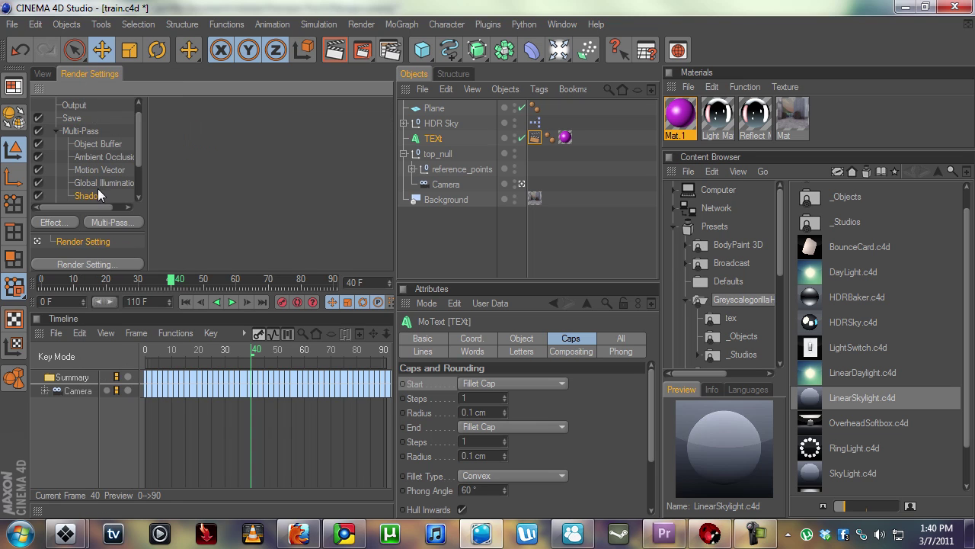
pyautogui.moveTo(137, 161)
pyautogui.mouseDown()
pyautogui.moveTo(139, 187)
pyautogui.moveTo(146, 168)
pyautogui.mouseUp()
pyautogui.click(115, 143)
pyautogui.moveTo(134, 143); pyautogui.dragTo(150, 175)
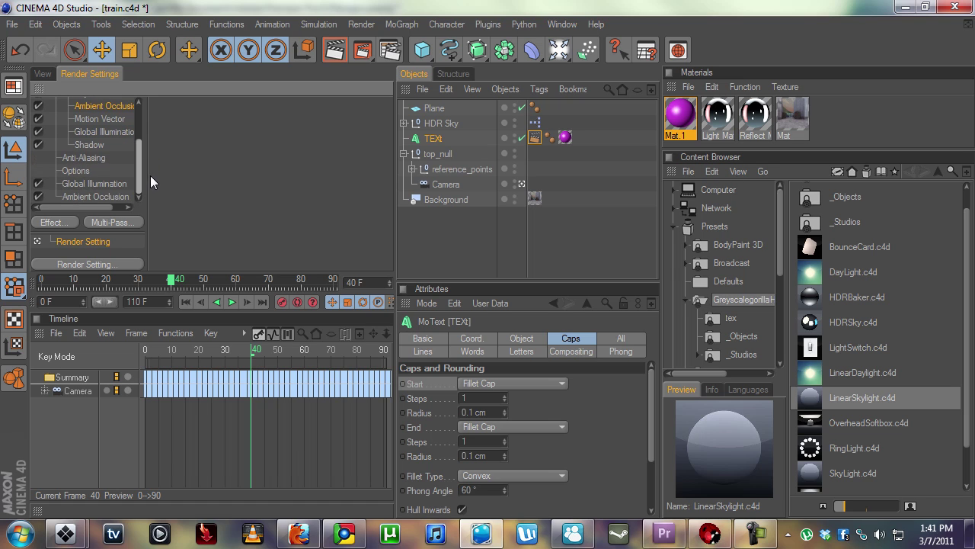
# - Set the regular image's save format to Photoshop (PSD), widening the render settings area for room
pyautogui.click(76, 171)
pyautogui.moveTo(138, 172); pyautogui.dragTo(145, 134)
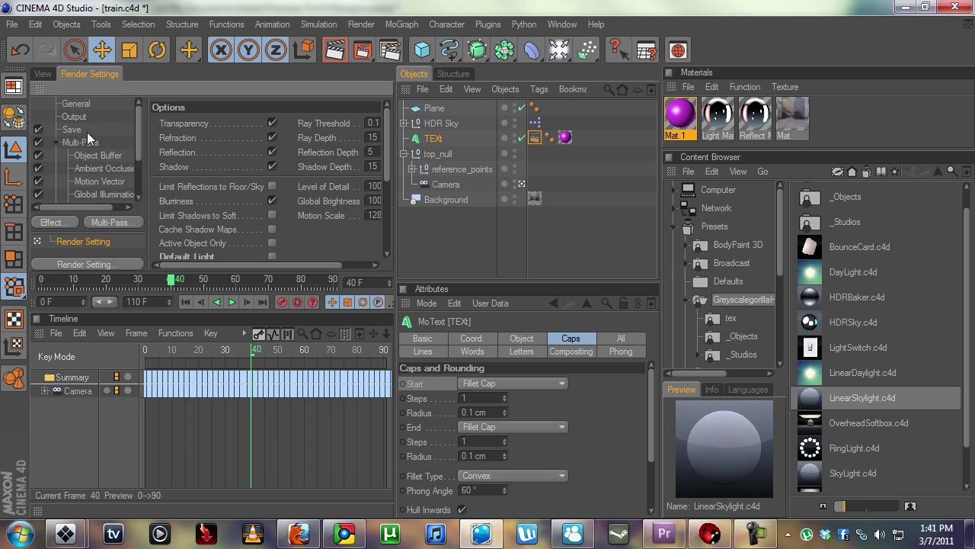
pyautogui.click(75, 128)
pyautogui.moveTo(394, 221); pyautogui.dragTo(520, 221)
pyautogui.click(262, 163)
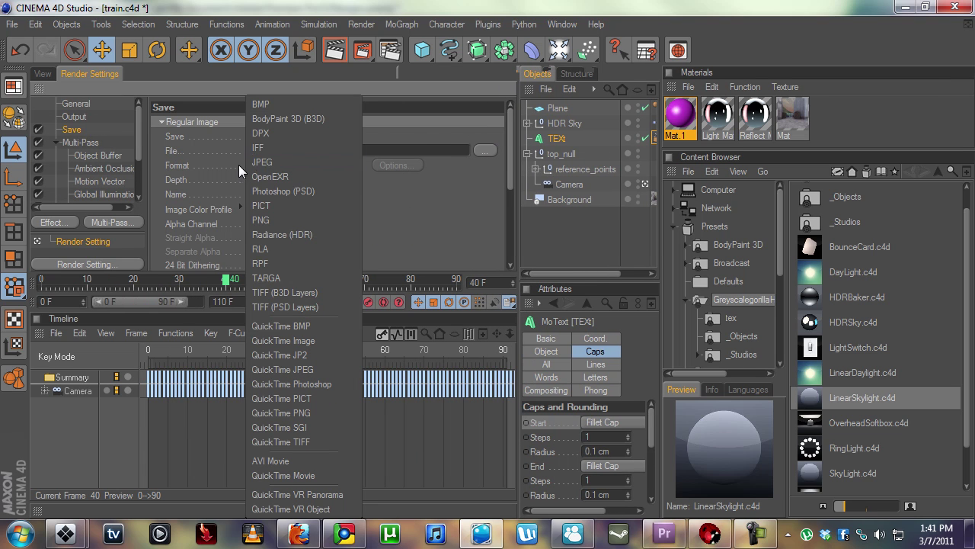
pyautogui.click(278, 190)
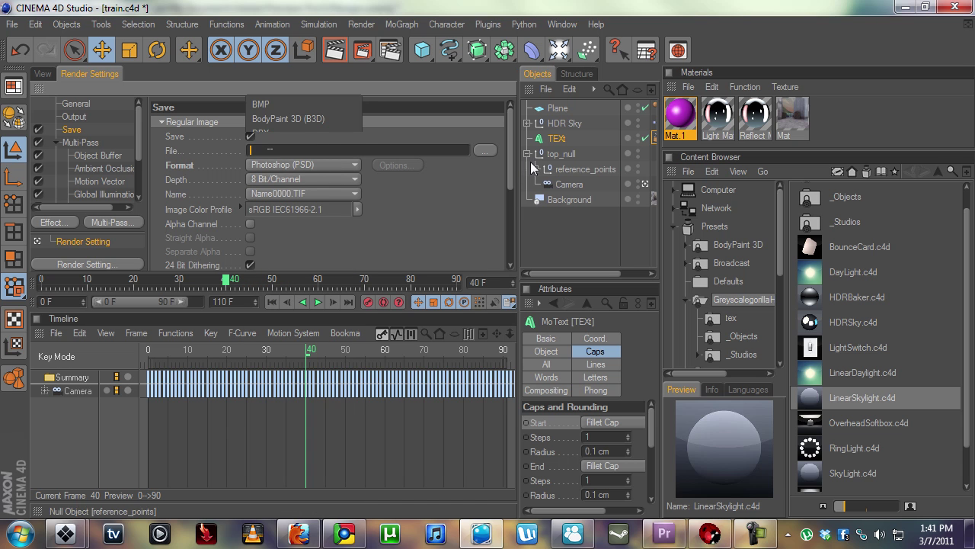
# - Create a folder named train in My Documents and set the regular image's output file to render1 inside it
pyautogui.click(485, 150)
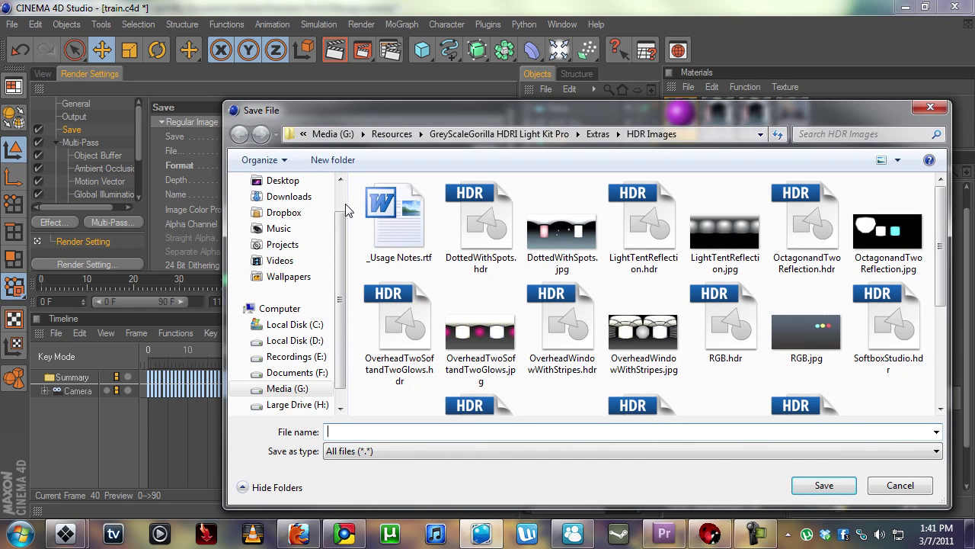
pyautogui.scroll(1, 336, 203)
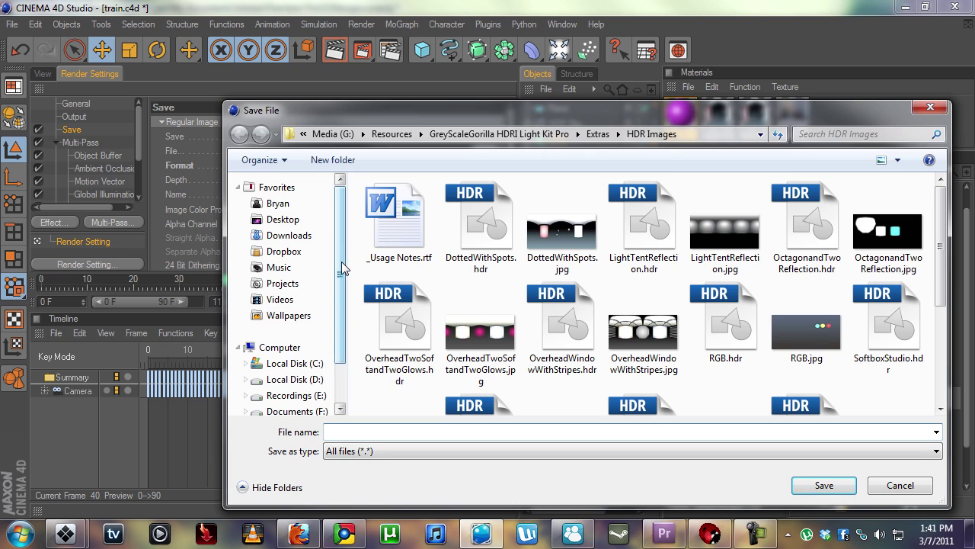
pyautogui.click(278, 203)
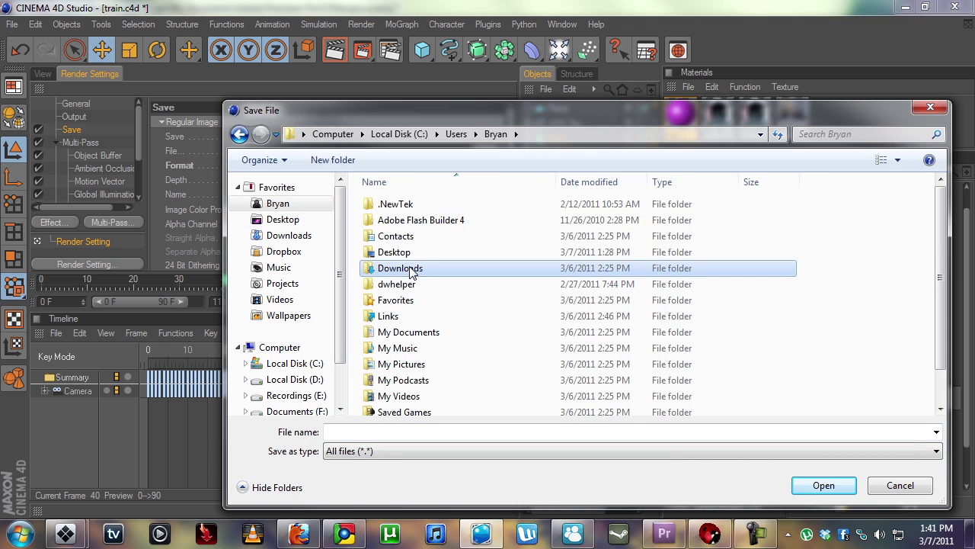
pyautogui.doubleClick(396, 332)
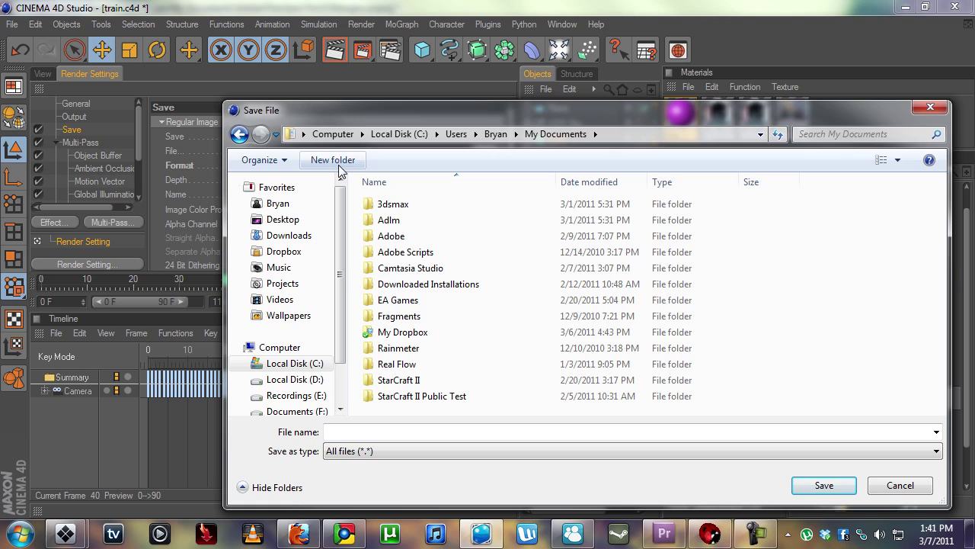
pyautogui.click(309, 162)
pyautogui.write('train')
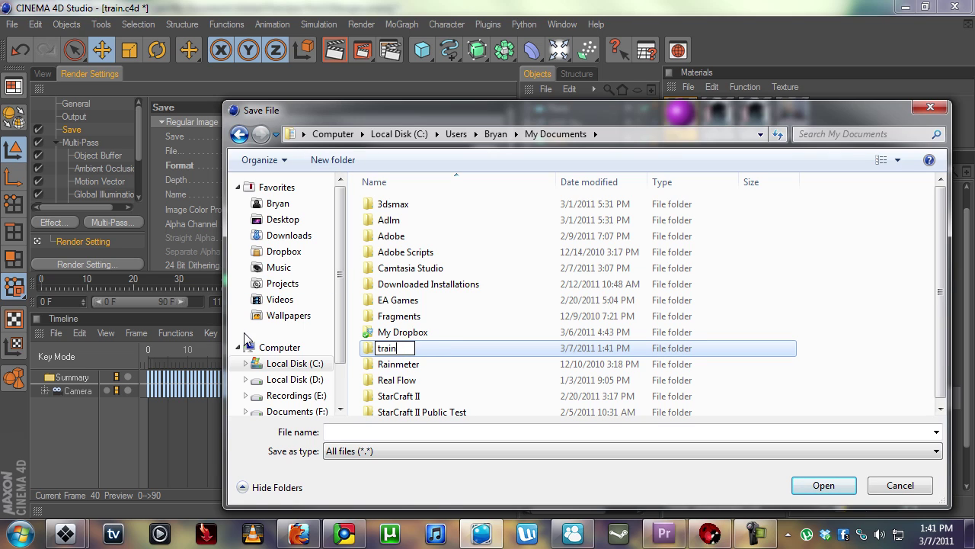
pyautogui.press('Return')
pyautogui.press('Return')
pyautogui.click(351, 431)
pyautogui.write('render1')
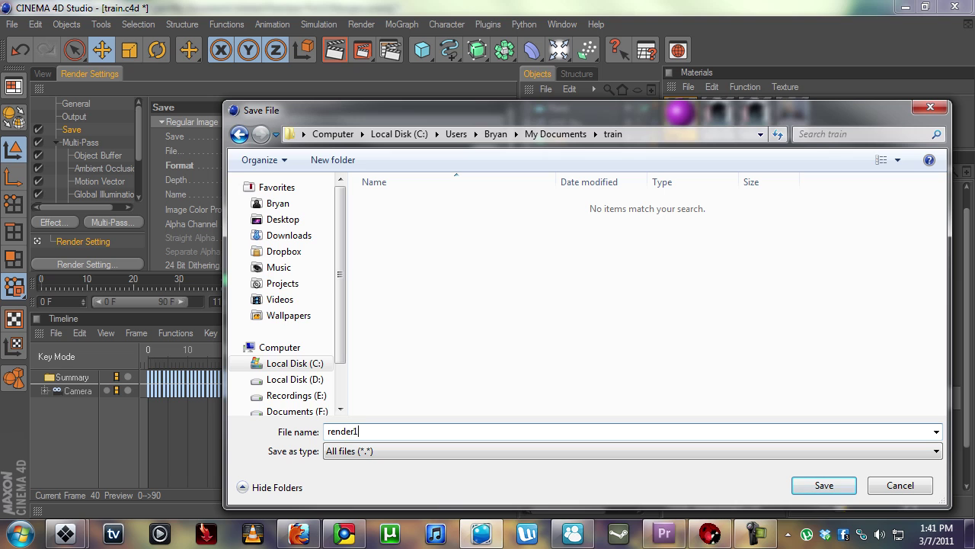
pyautogui.press('Return')
# - Enable Alpha Channel and Straight Alpha for the regular image output
pyautogui.scroll(-1, 275, 201)
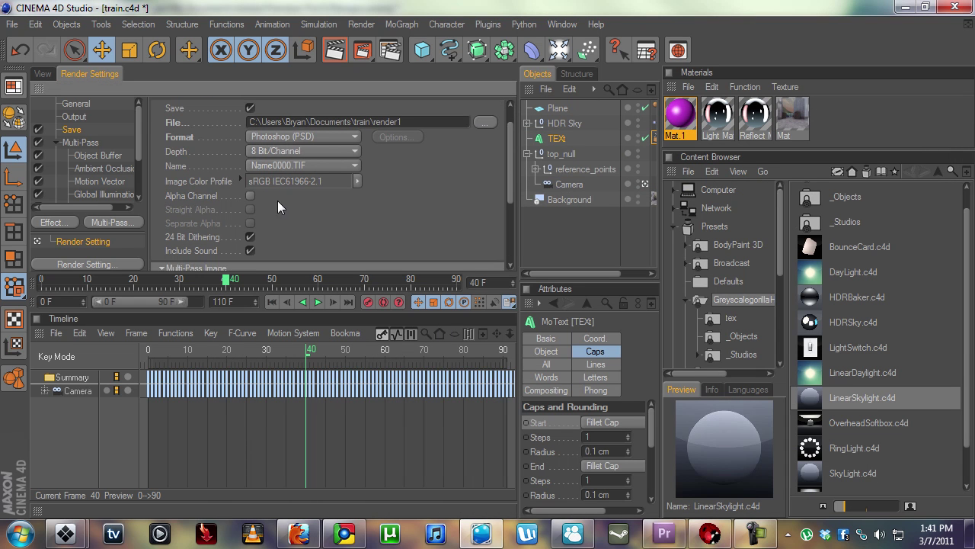
pyautogui.click(250, 195)
pyautogui.click(251, 209)
pyautogui.scroll(-5, 335, 153)
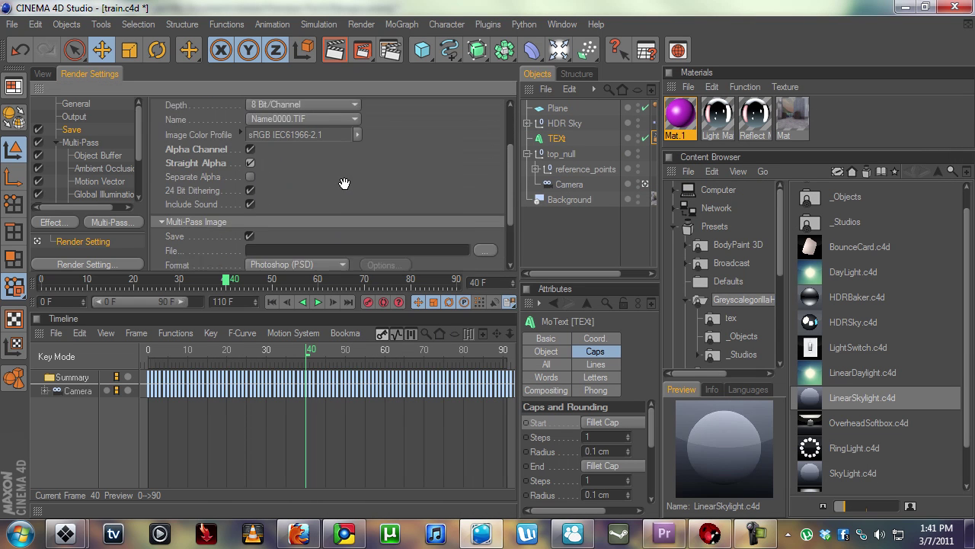
pyautogui.scroll(5, 332, 145)
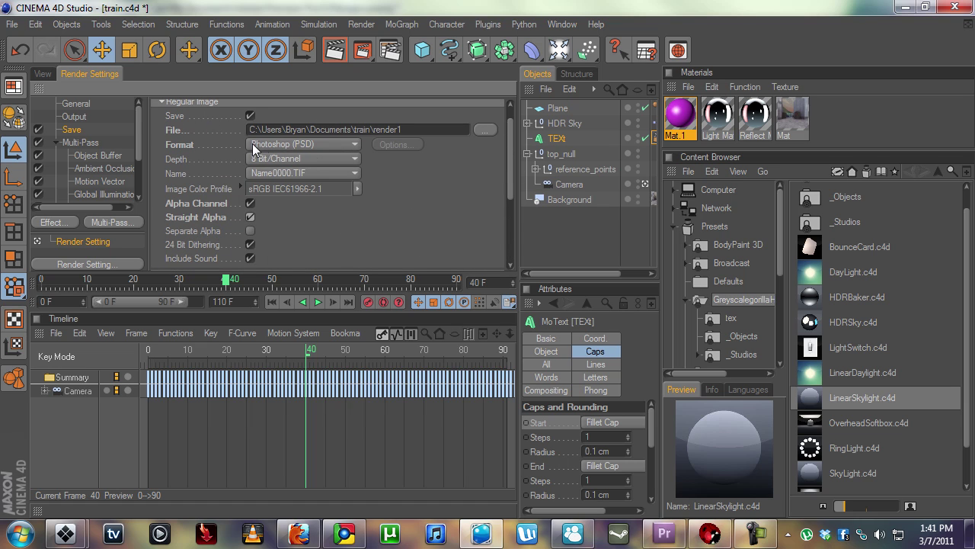
pyautogui.scroll(-7, 343, 218)
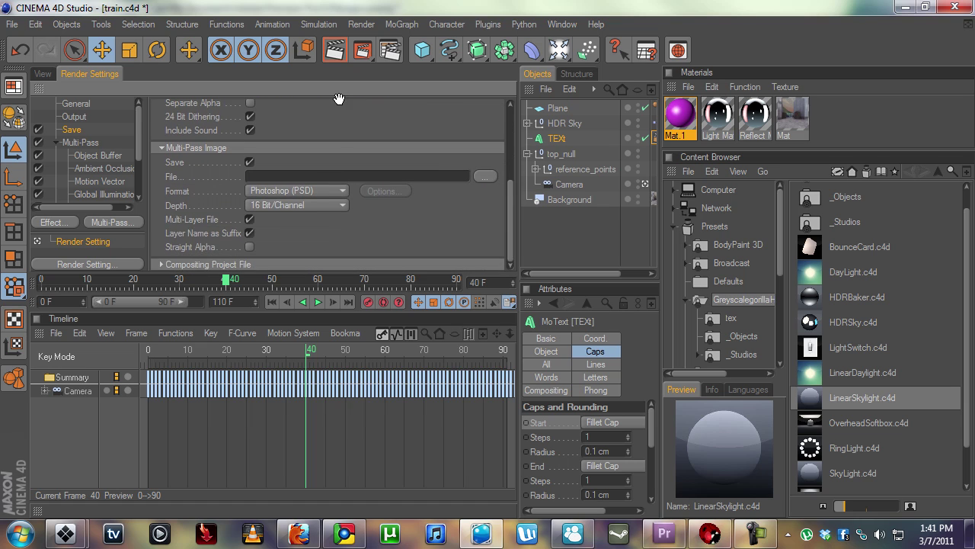
pyautogui.scroll(6, 197, 148)
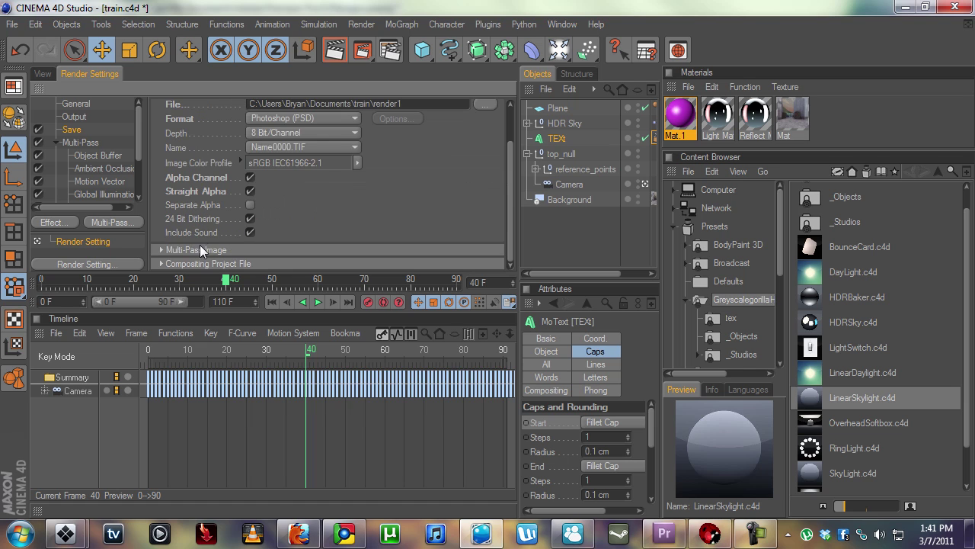
pyautogui.scroll(-5, 337, 197)
pyautogui.click(76, 142)
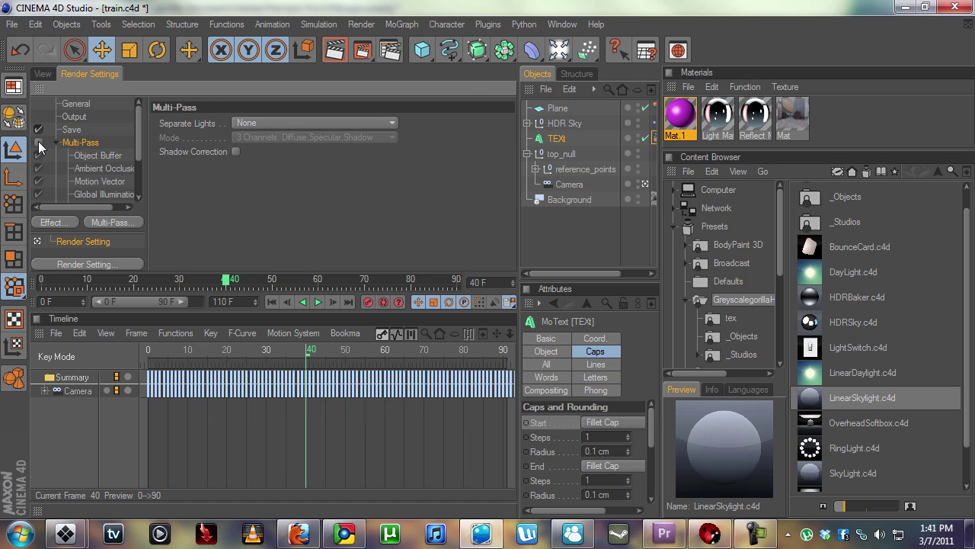
# - Set the multi-pass image's output file to multi in the train folder of My Documents
pyautogui.click(71, 130)
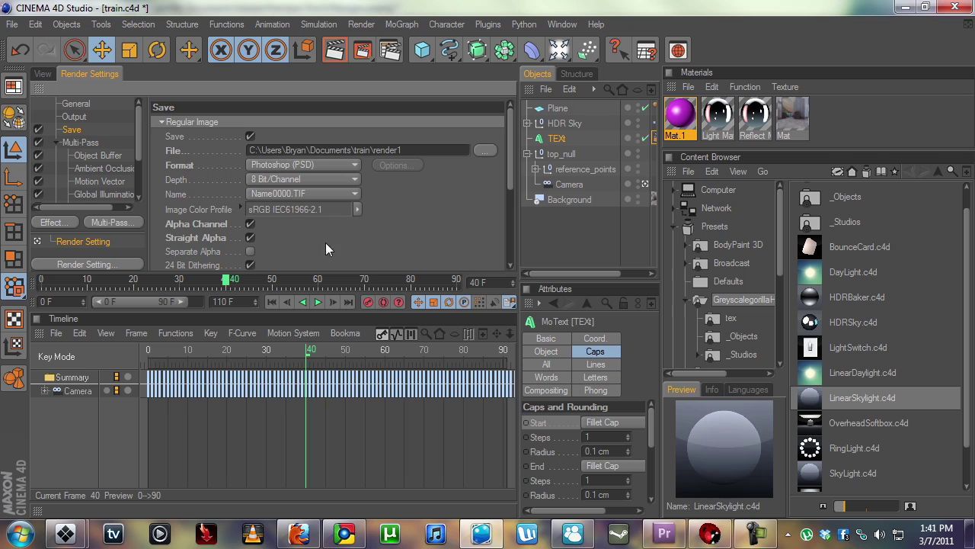
pyautogui.scroll(-5, 263, 188)
pyautogui.click(297, 213)
pyautogui.click(396, 191)
pyautogui.click(484, 198)
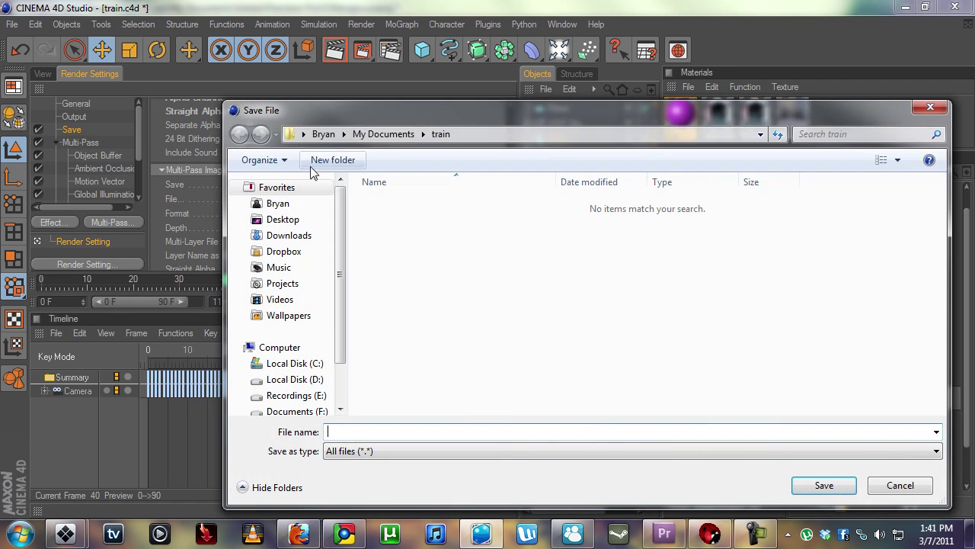
pyautogui.click(383, 133)
pyautogui.click(402, 407)
pyautogui.doubleClick(404, 412)
pyautogui.click(328, 431)
pyautogui.write('multi')
pyautogui.click(823, 486)
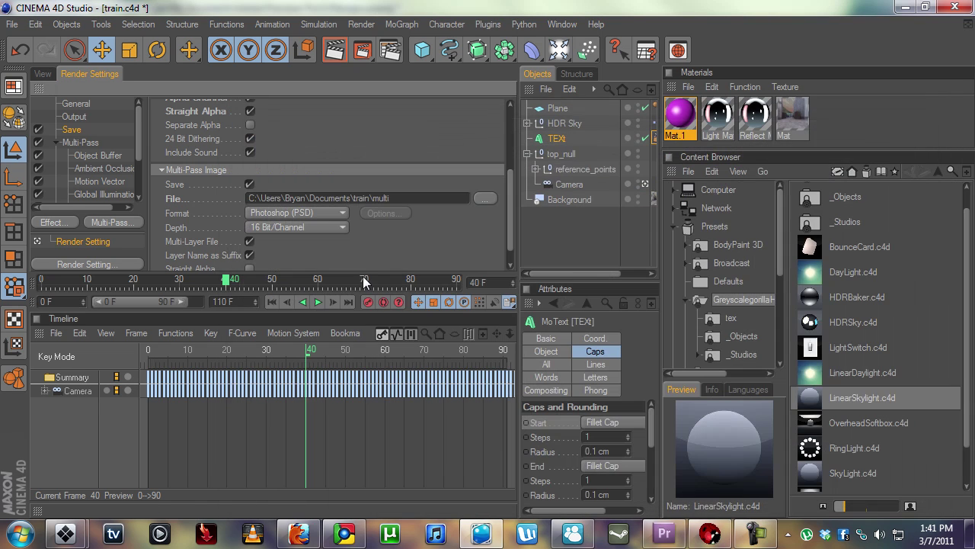
# - Enable Straight Alpha for the multi-pass image and turn on saving a compositing project file for After Effects
pyautogui.scroll(-1, 320, 259)
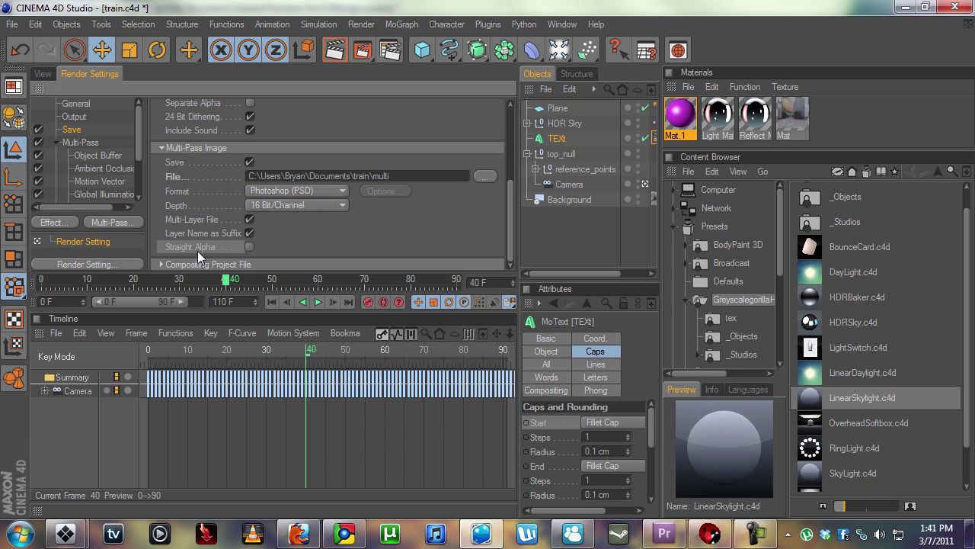
pyautogui.click(249, 247)
pyautogui.click(163, 264)
pyautogui.scroll(-2, 348, 243)
pyautogui.click(239, 205)
pyautogui.click(268, 218)
pyautogui.click(278, 234)
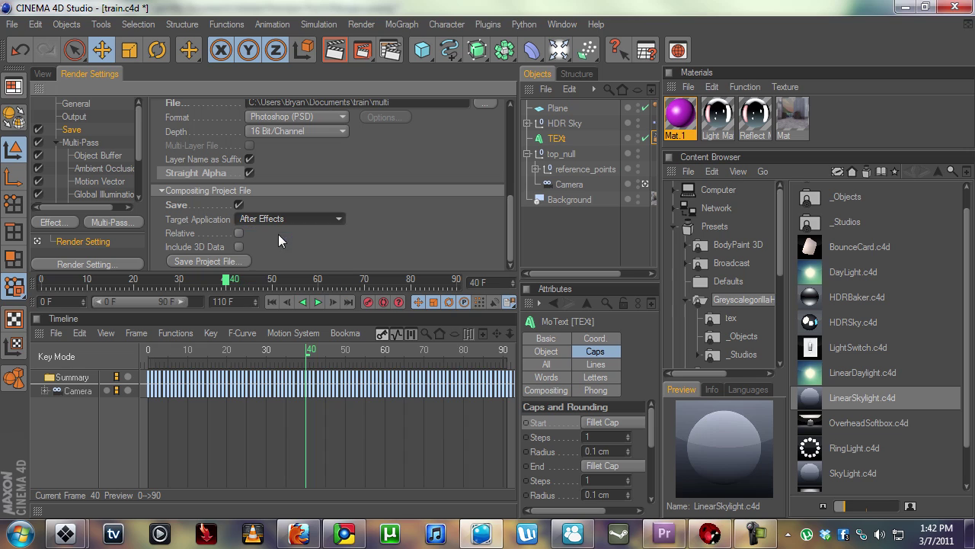
# - Switch compositing project saving off and back on, choose After Effects as its target application and include 3D data
pyautogui.click(239, 205)
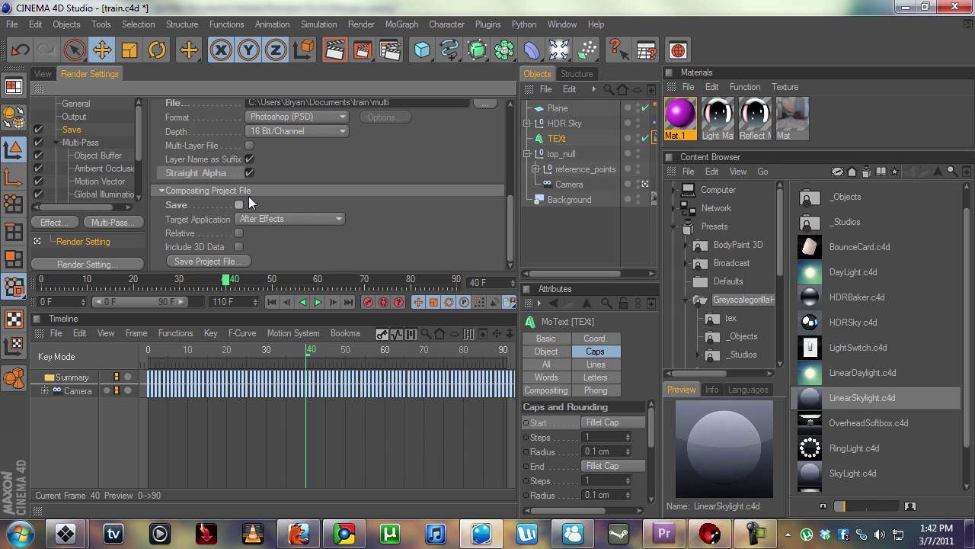
pyautogui.click(236, 206)
pyautogui.click(236, 205)
pyautogui.click(259, 218)
pyautogui.click(273, 235)
pyautogui.click(239, 245)
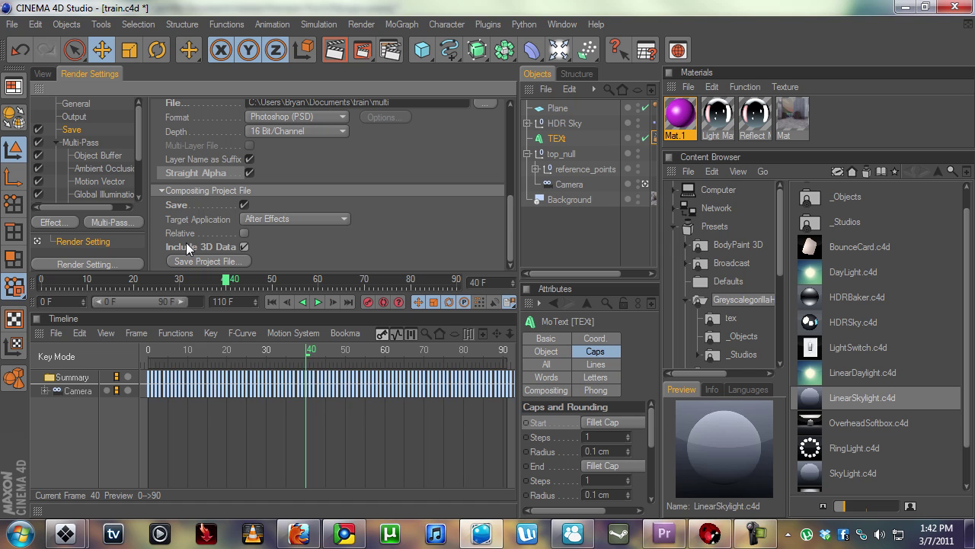
pyautogui.moveTo(711, 535)
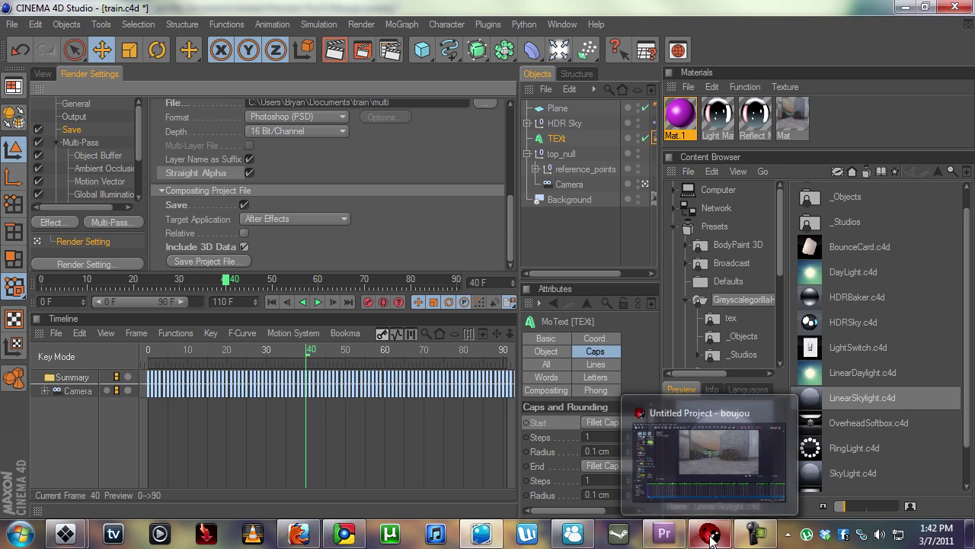
pyautogui.moveTo(475, 524)
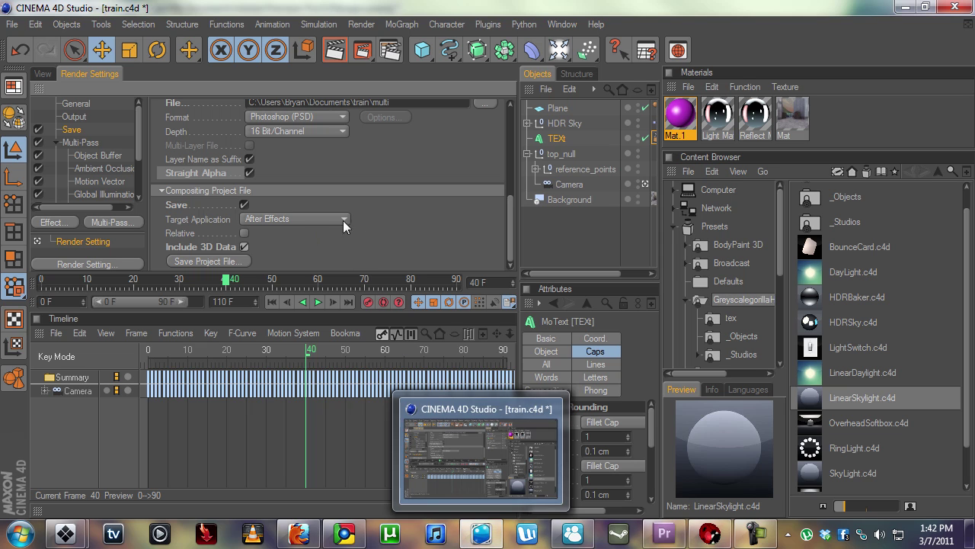
pyautogui.moveTo(511, 232); pyautogui.dragTo(522, 269)
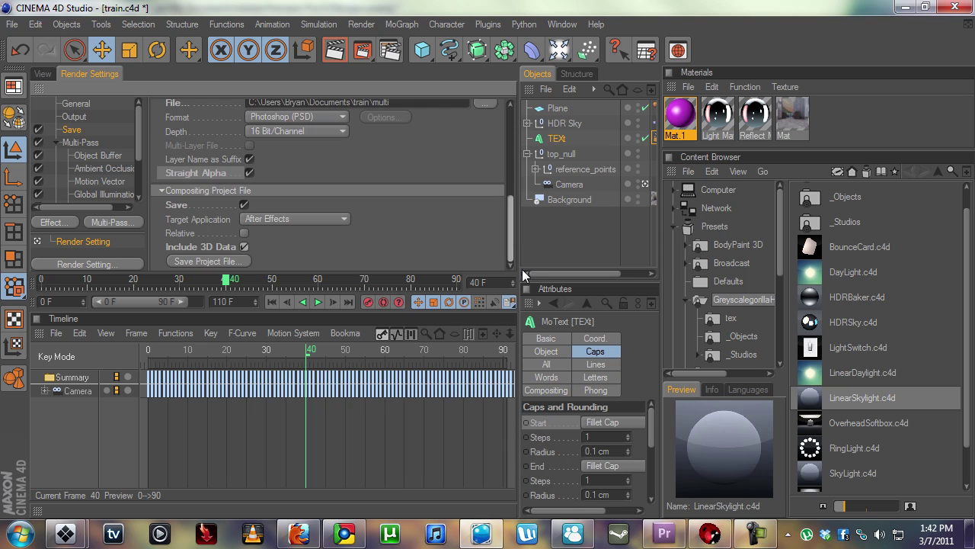
# - Save the scene with the multi-pass and compositing project settings
pyautogui.click(205, 161)
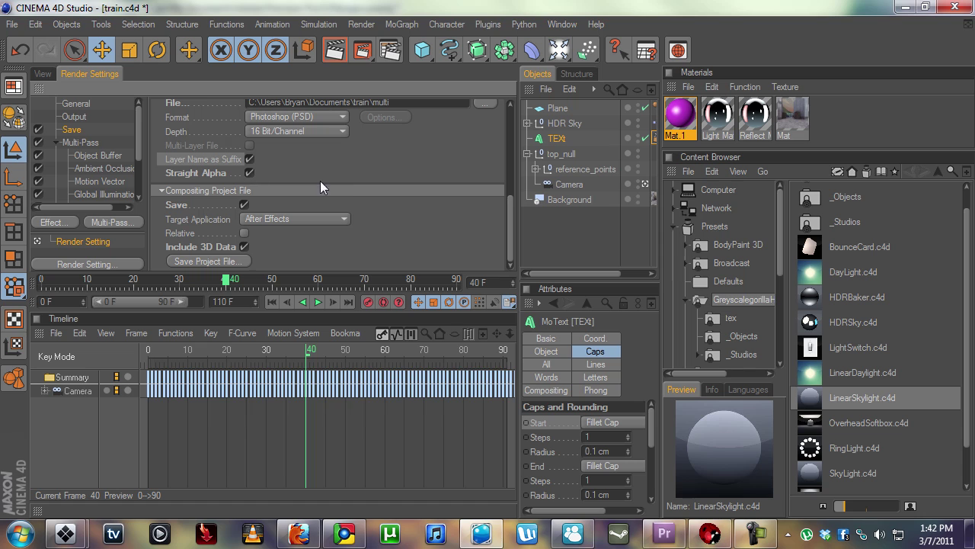
pyautogui.click(197, 246)
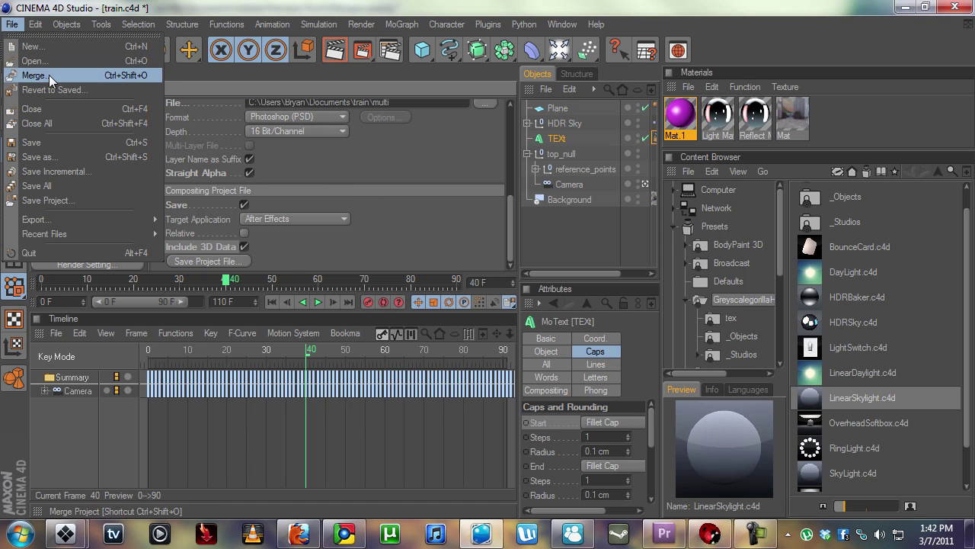
pyautogui.click(44, 143)
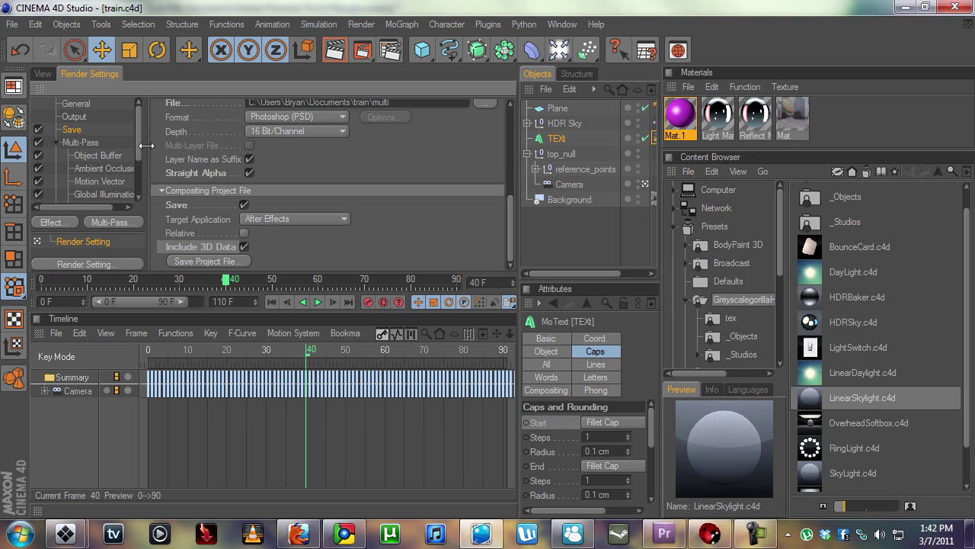
# - Set the render output's frame range to All Frames
pyautogui.click(83, 116)
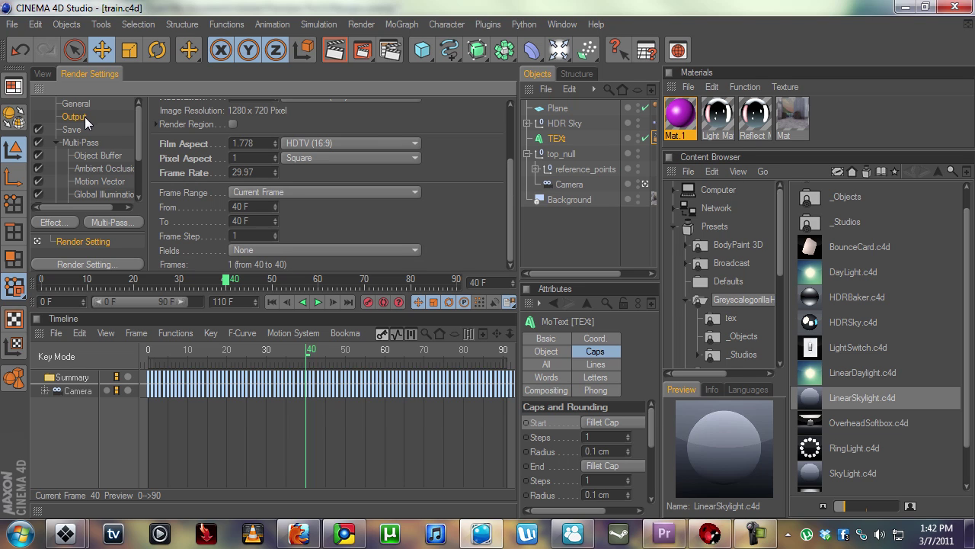
pyautogui.click(263, 193)
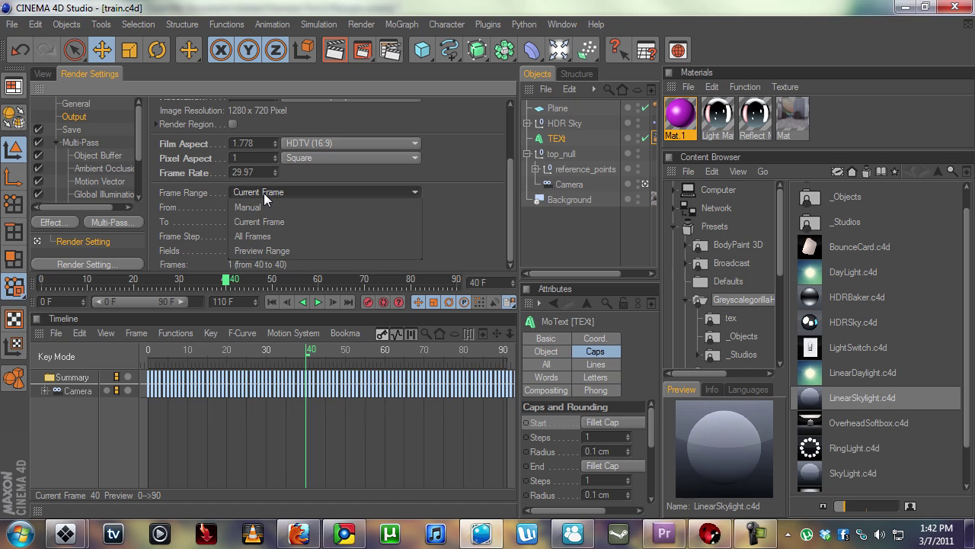
pyautogui.click(267, 233)
# - Extend the timeline's preview range to end at frame 110
pyautogui.click(71, 130)
pyautogui.scroll(-5, 431, 120)
pyautogui.scroll(-2, 393, 183)
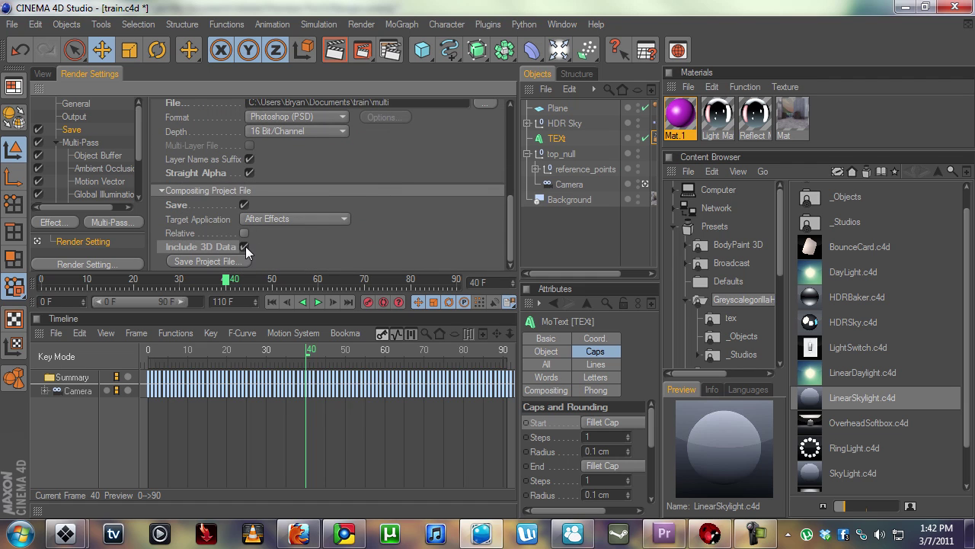
pyautogui.write('110')
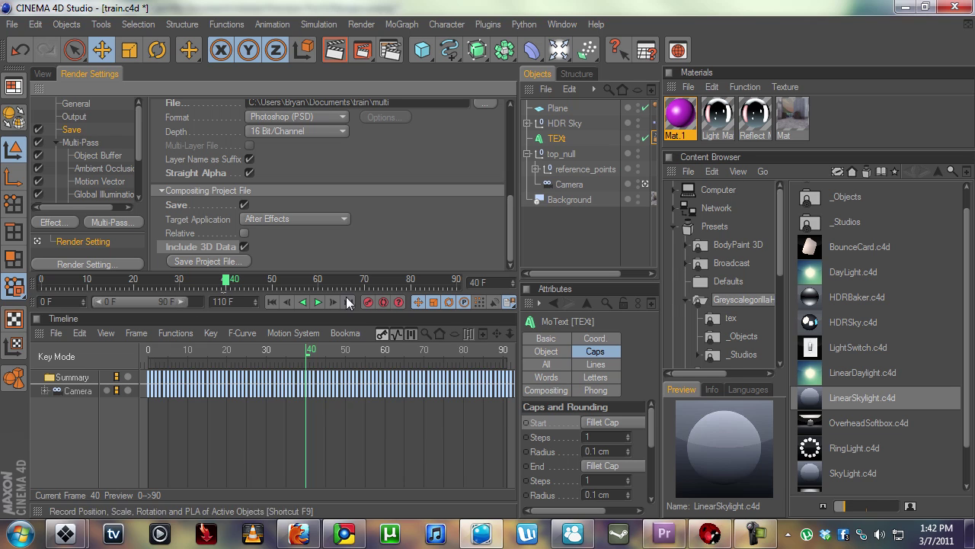
pyautogui.press('Return')
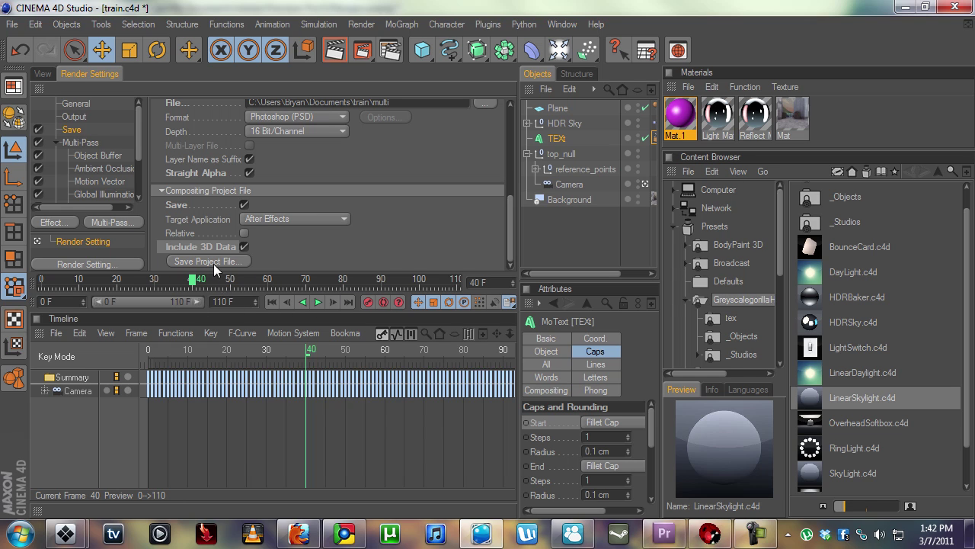
# - Check the output frame range in the render settings and save the scene
pyautogui.click(75, 117)
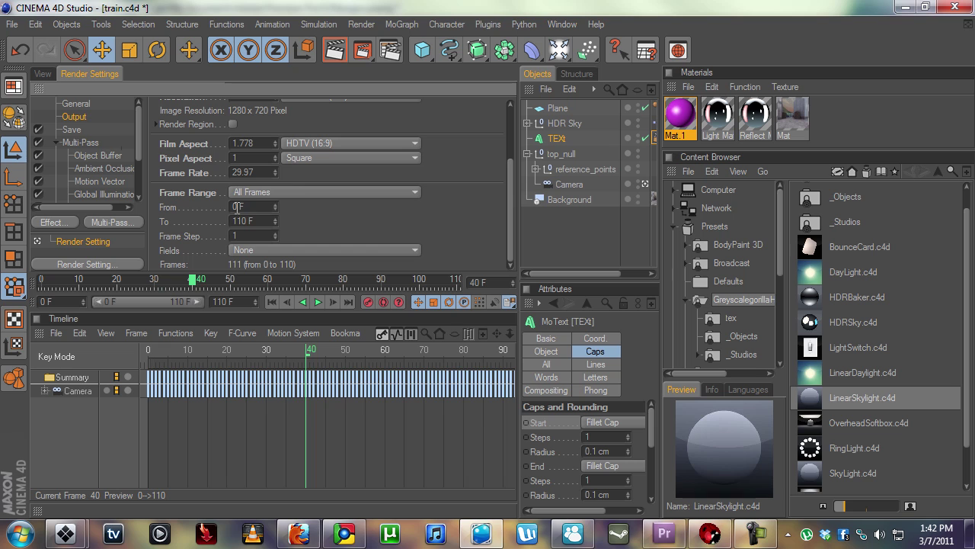
pyautogui.click(73, 130)
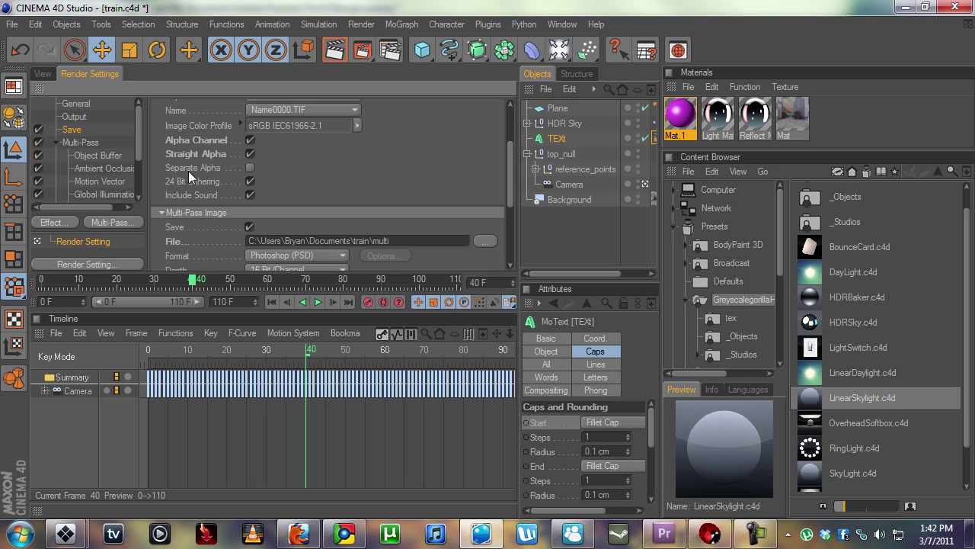
pyautogui.click(7, 24)
pyautogui.click(41, 139)
# - Start saving the compositing project file and browse to the My Documents folder as its destination
pyautogui.scroll(-3, 396, 228)
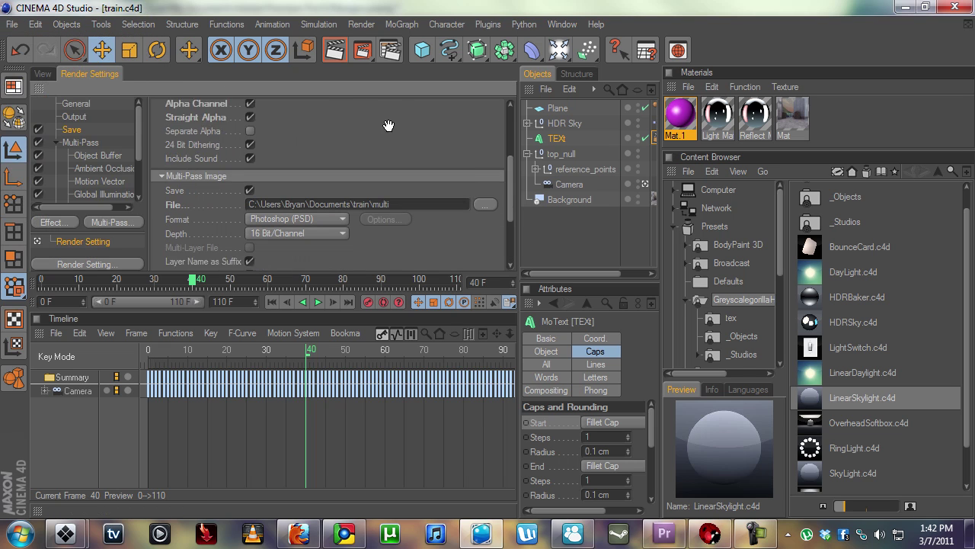
pyautogui.scroll(-2, 396, 229)
pyautogui.click(220, 261)
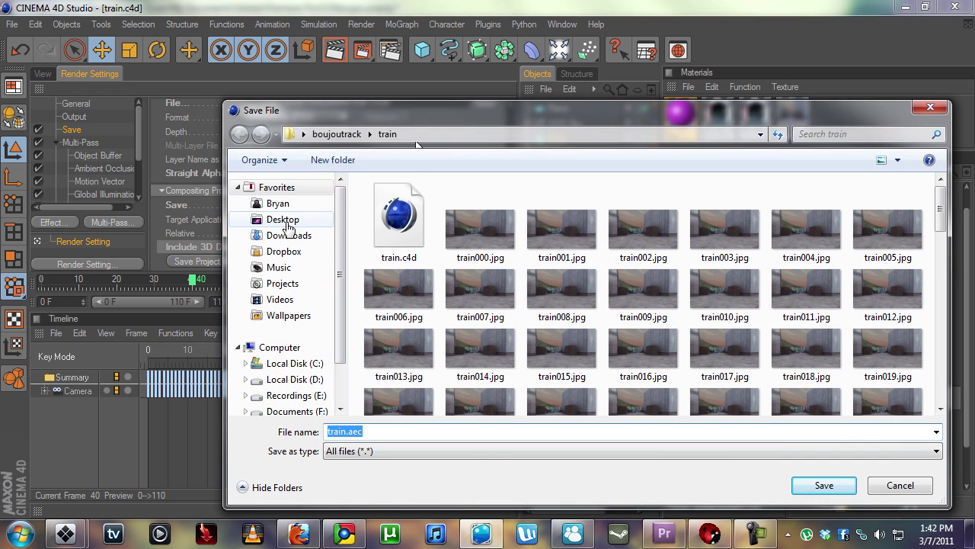
pyautogui.click(270, 188)
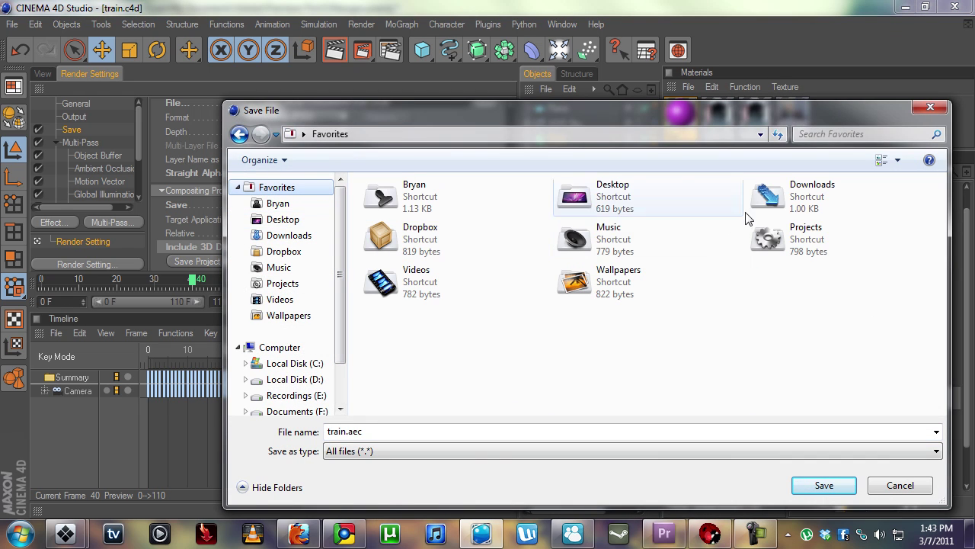
pyautogui.click(764, 242)
pyautogui.click(383, 239)
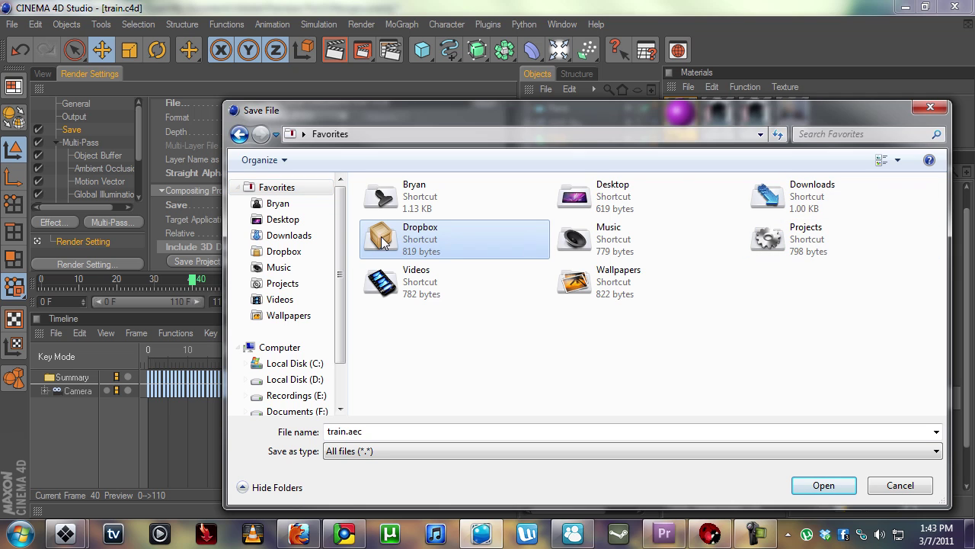
pyautogui.click(421, 274)
pyautogui.click(427, 196)
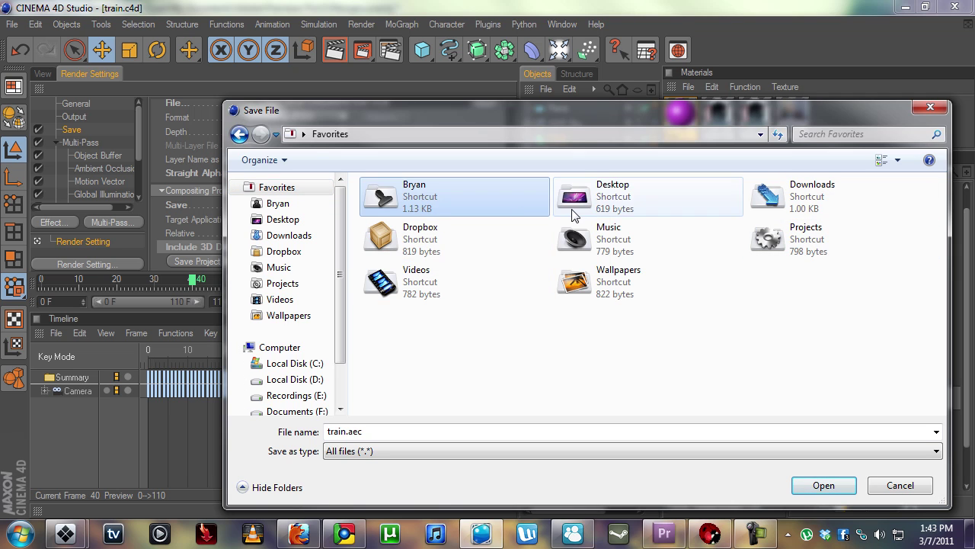
pyautogui.doubleClick(437, 193)
pyautogui.doubleClick(404, 332)
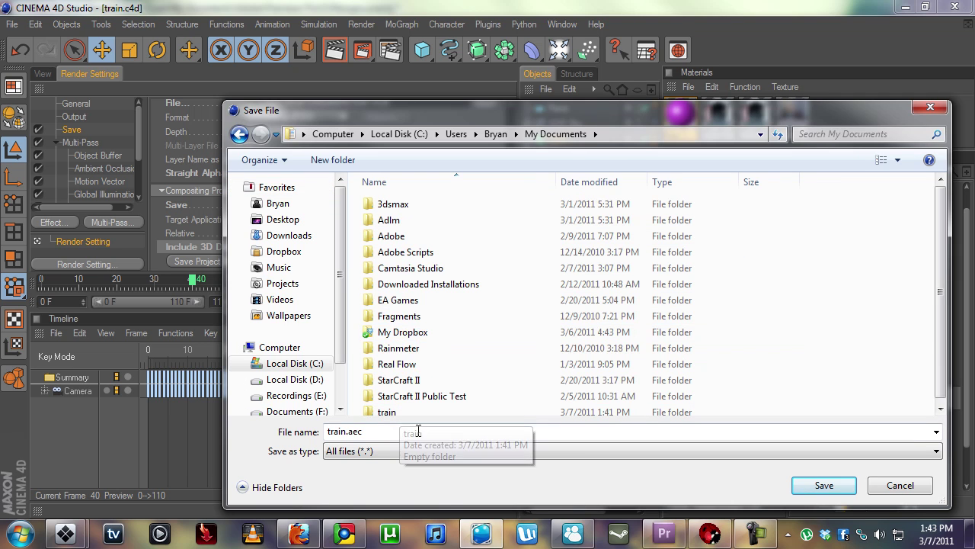
# - Save the compositing project file as train.aec in the train folder of My Documents
pyautogui.click(409, 412)
pyautogui.doubleClick(409, 412)
pyautogui.click(366, 431)
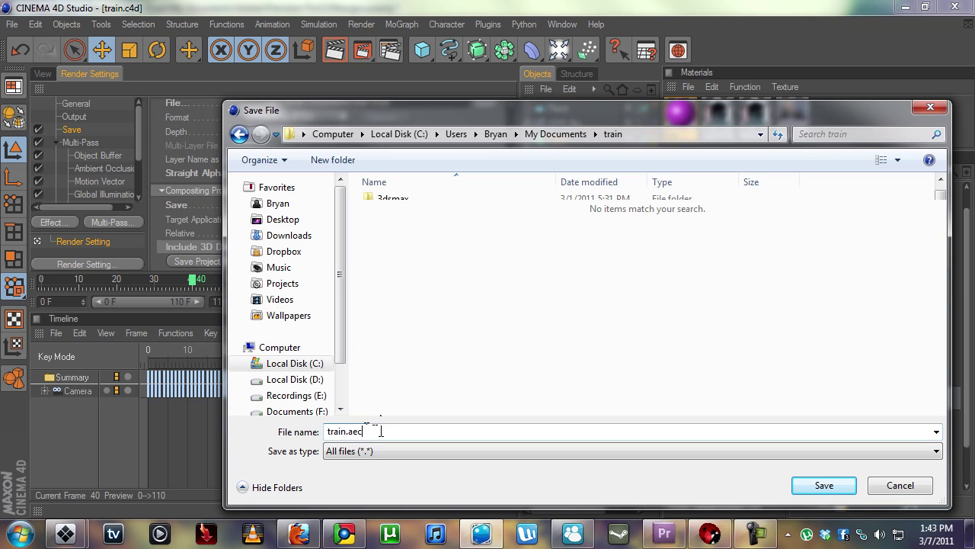
pyautogui.hotkey('ctrl', 'a')
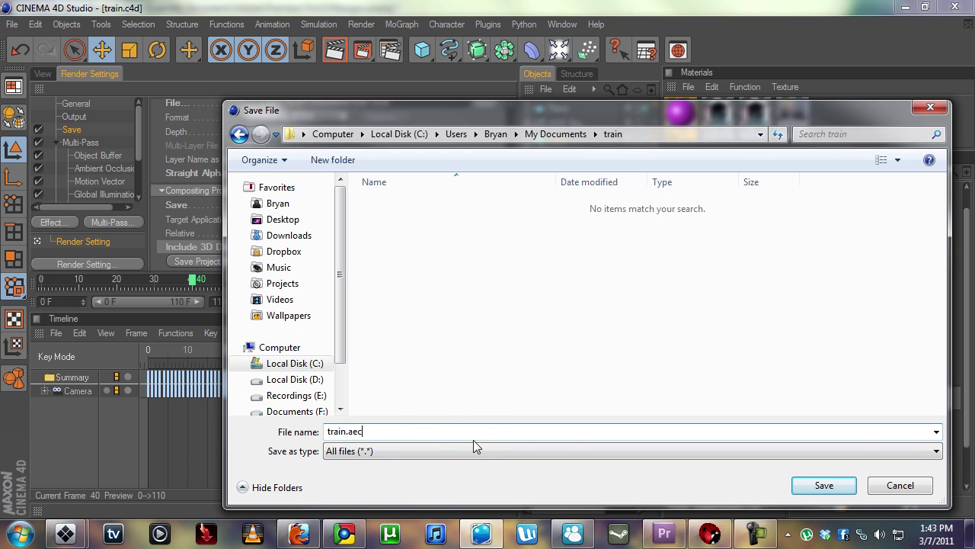
pyautogui.click(822, 486)
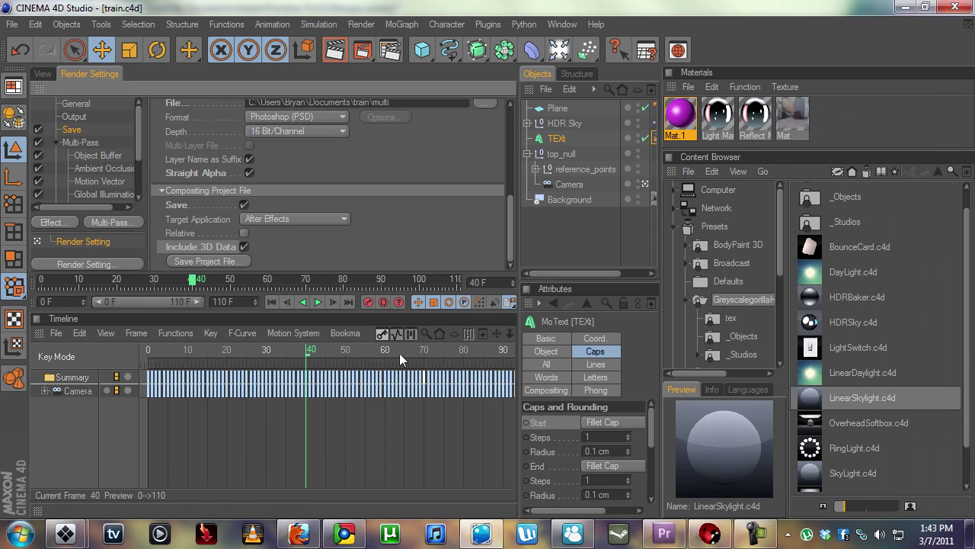
# - Hide the Background object in both the editor and the renderer, and test-render the view at frame 53
pyautogui.click(43, 74)
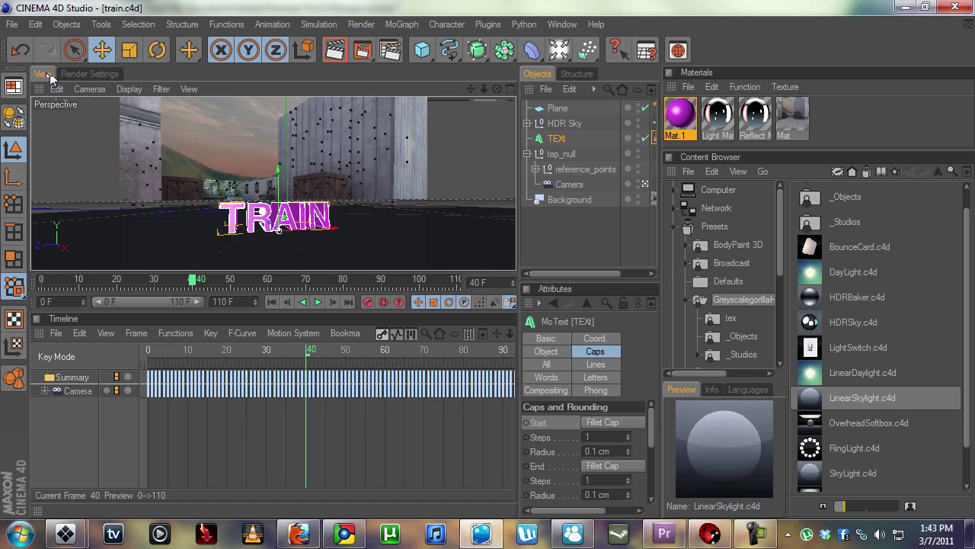
pyautogui.click(573, 199)
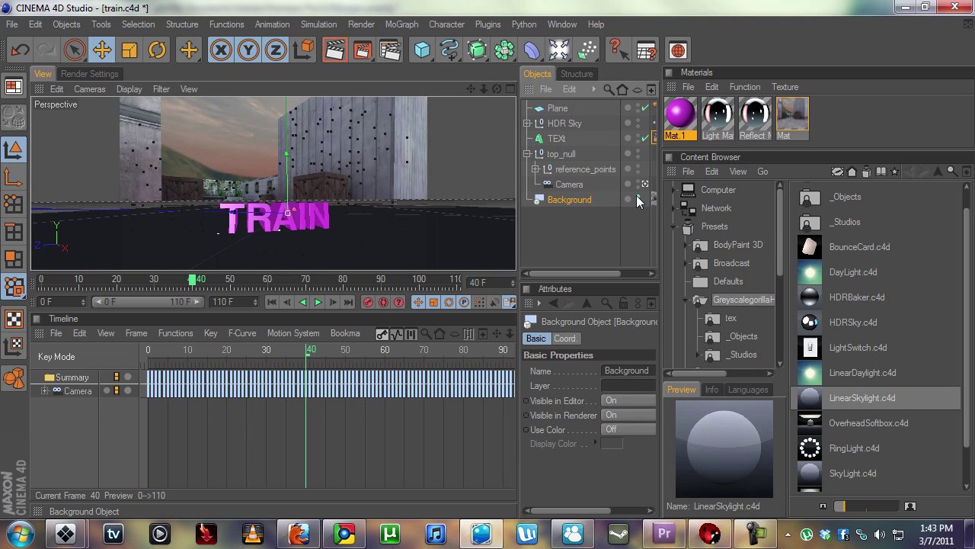
pyautogui.keyDown('alt'); pyautogui.click(638, 198); pyautogui.keyUp('alt')
pyautogui.click(620, 219)
pyautogui.click(563, 199)
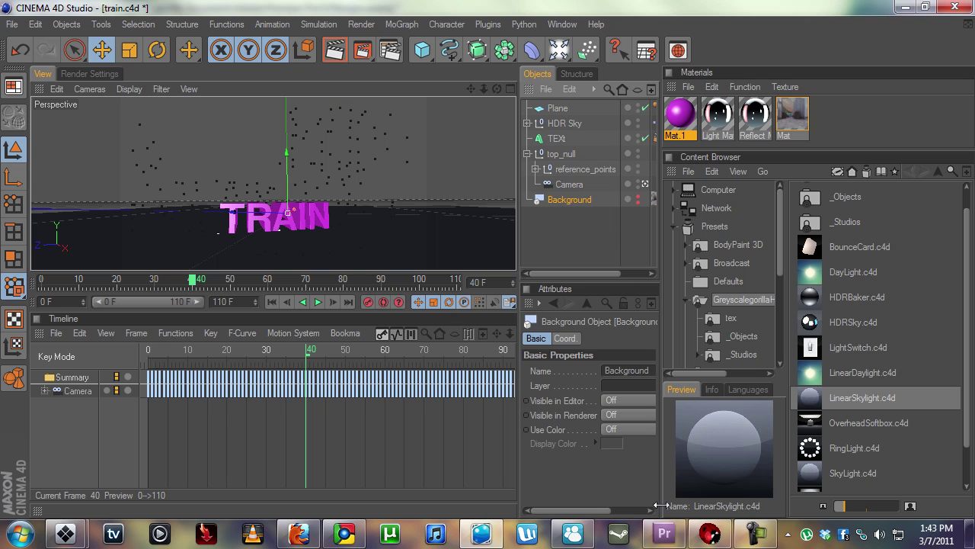
pyautogui.moveTo(194, 279); pyautogui.dragTo(242, 280)
pyautogui.click(333, 55)
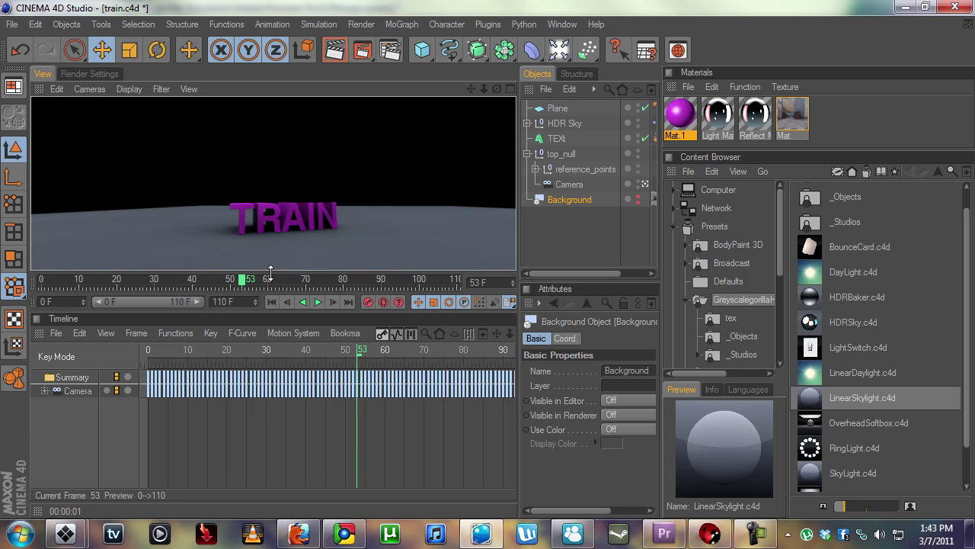
# - Return the timeline to frame 0 and render the full animation to the Picture Viewer
pyautogui.moveTo(239, 280); pyautogui.dragTo(41, 279)
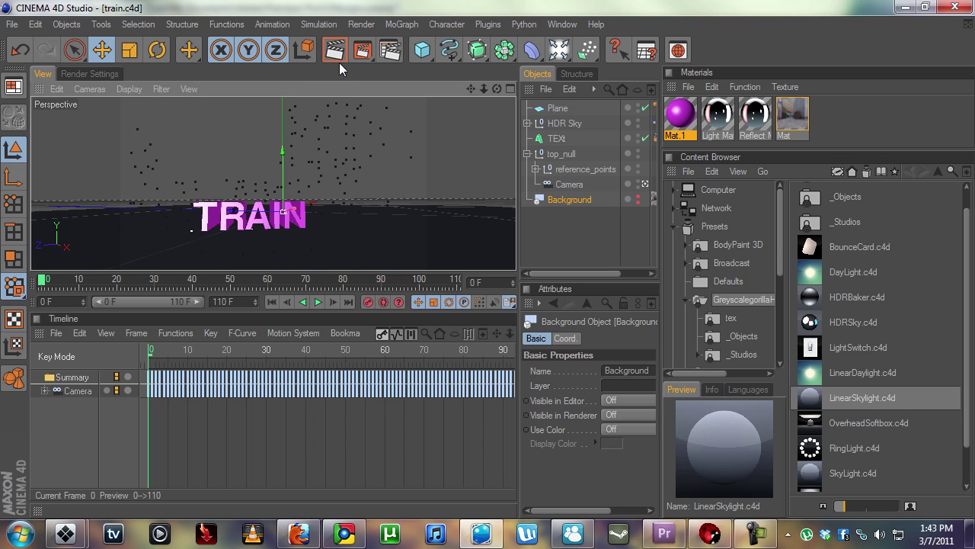
pyautogui.click(363, 51)
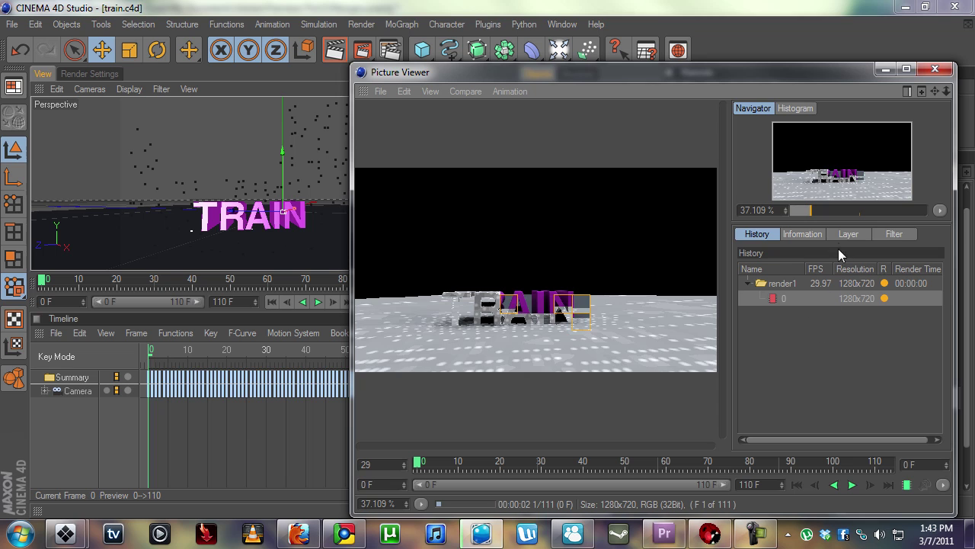
# - Inspect the render passes one by one in Single-Pass mode, from Ambient Occlusion through Object Buffer 1
pyautogui.click(848, 234)
pyautogui.click(789, 265)
pyautogui.click(840, 305)
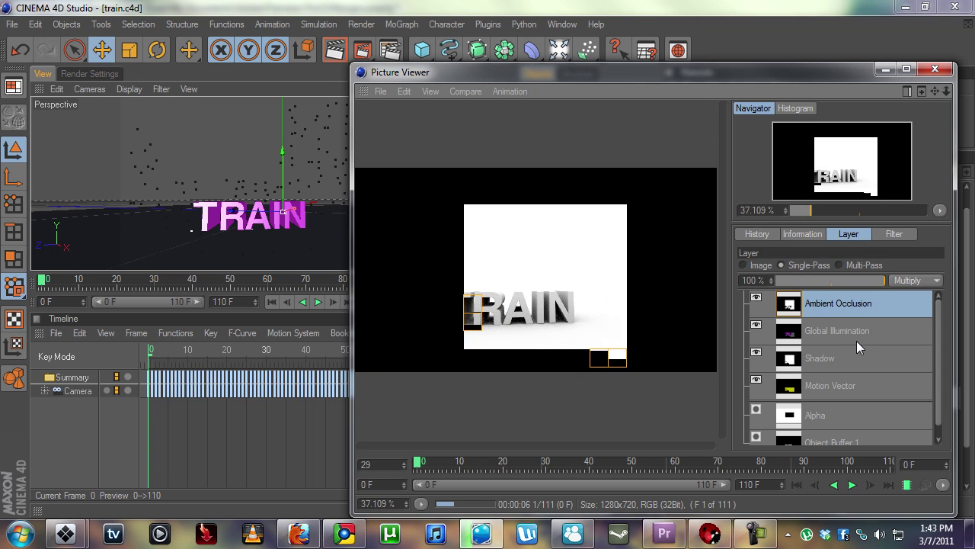
pyautogui.click(860, 339)
pyautogui.click(836, 362)
pyautogui.click(834, 385)
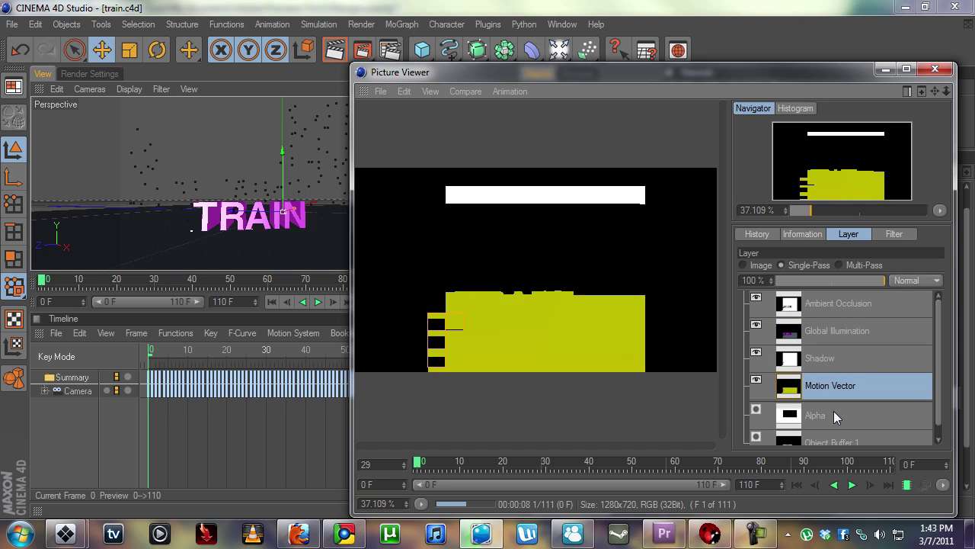
pyautogui.click(833, 416)
pyautogui.click(835, 437)
pyautogui.scroll(-1, 837, 380)
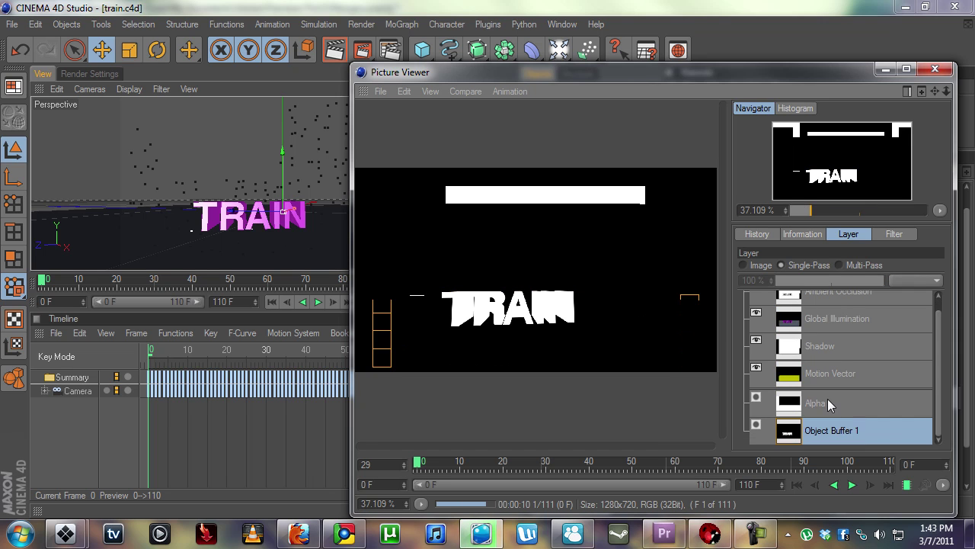
# - Recheck the Alpha and Shadow passes and compare Ambient Occlusion with Global Illumination
pyautogui.click(823, 403)
pyautogui.click(820, 354)
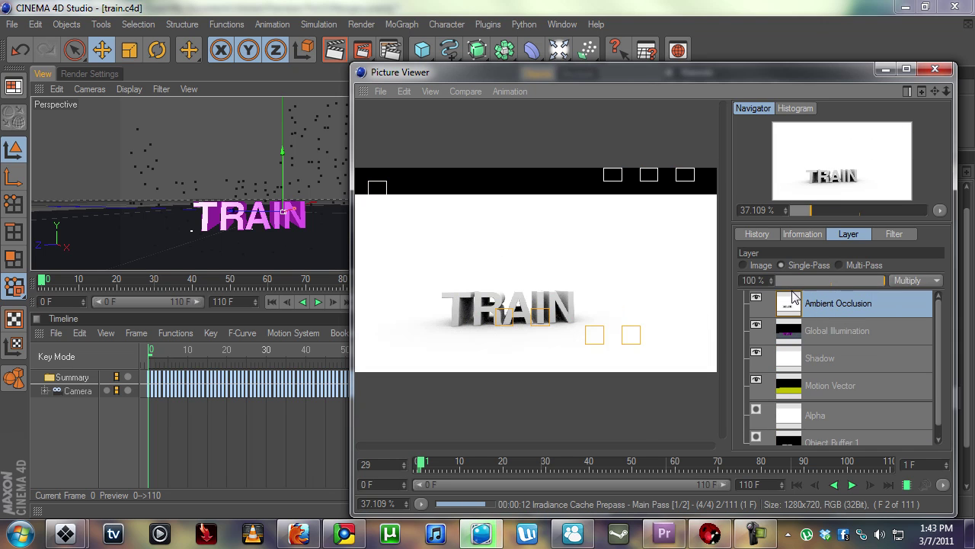
pyautogui.click(840, 332)
pyautogui.click(836, 304)
pyautogui.click(842, 337)
pyautogui.click(838, 307)
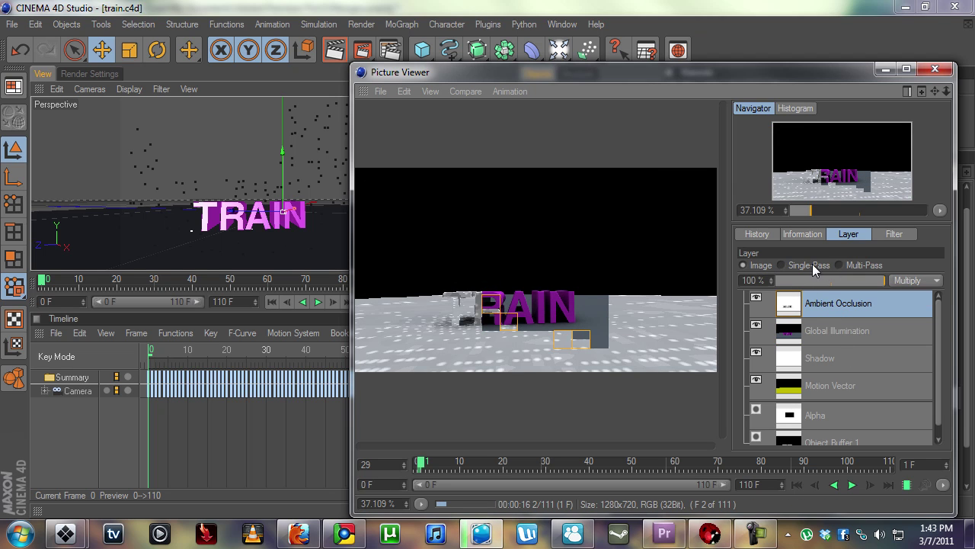
# - Show the render history and view the entries for frames 1 and 2
pyautogui.click(758, 235)
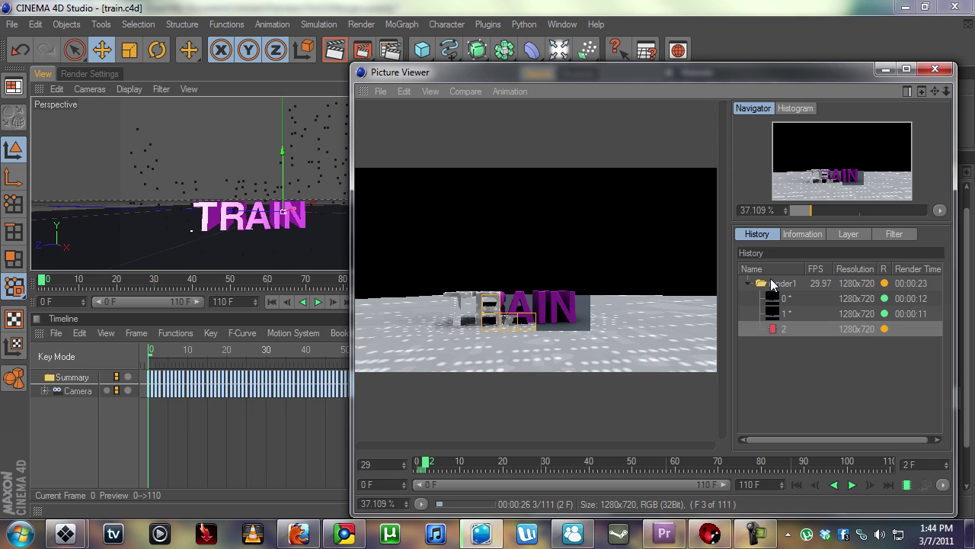
pyautogui.click(809, 314)
pyautogui.click(793, 332)
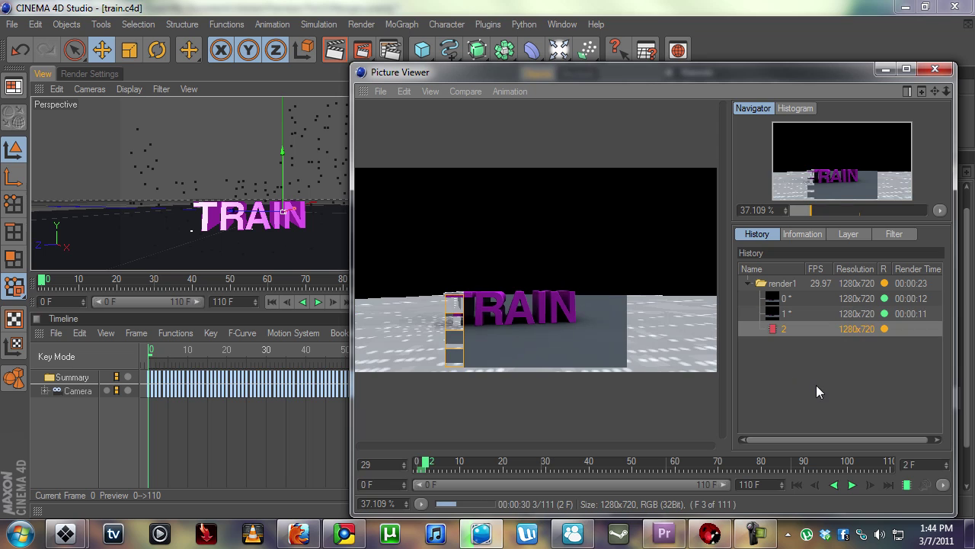